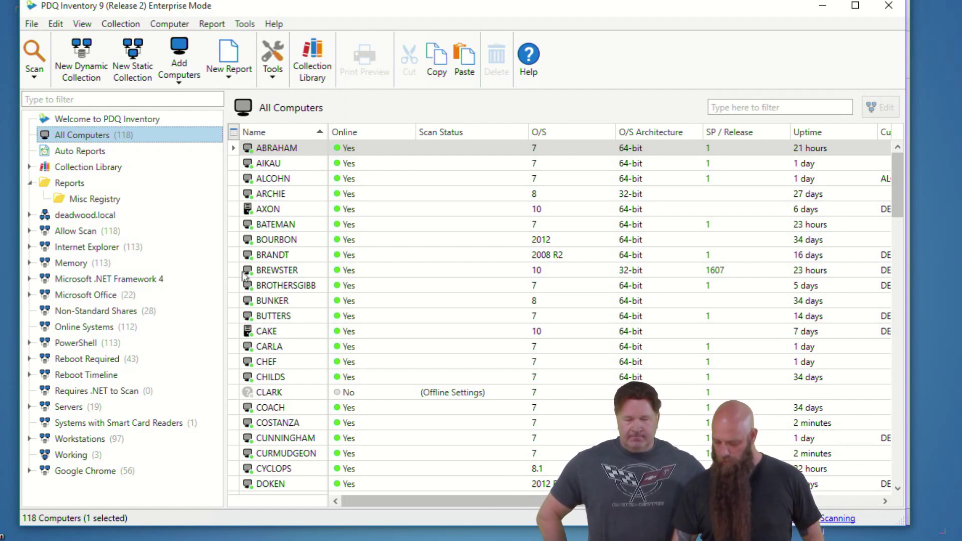
Step: Review the BUTTERS computer's registry details, then close them
double_click(268, 316)
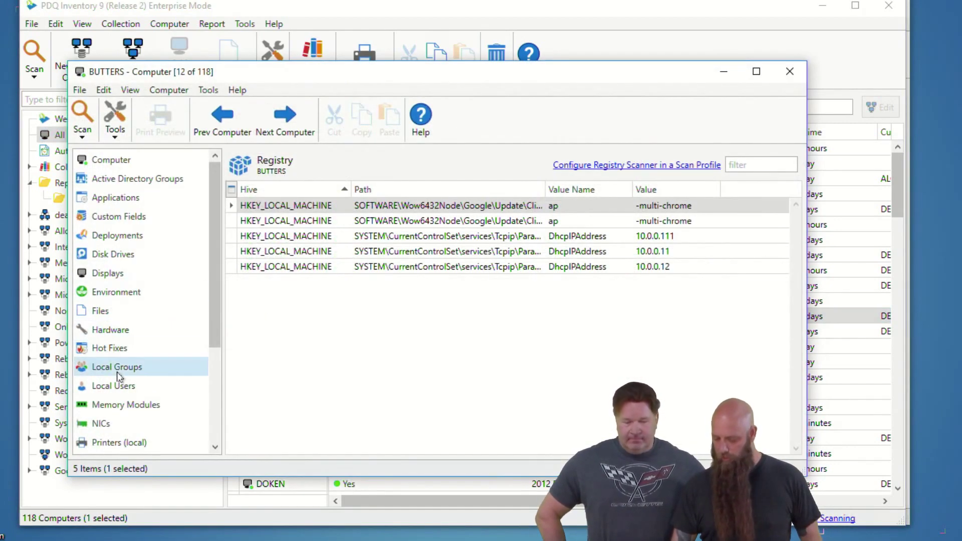
scroll(108, 425, "down", 2)
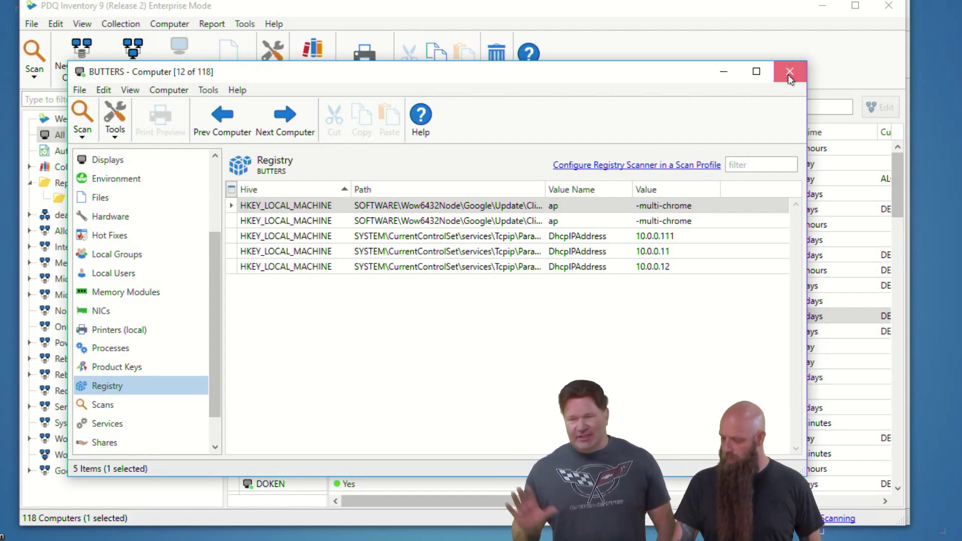
left_click(790, 75)
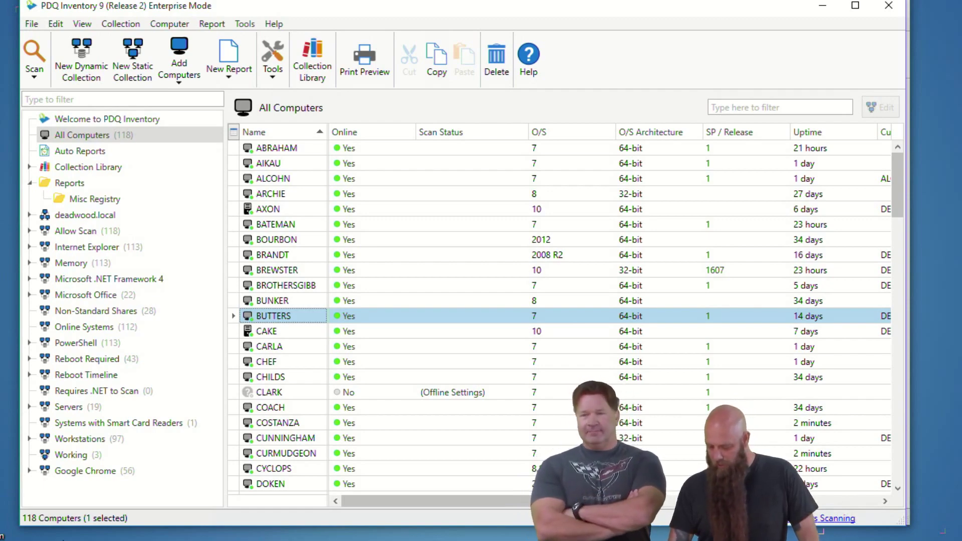
Step: Start a Remote Desktop session to COSTANZA from the Working collection, entering the account password
left_click(71, 455)
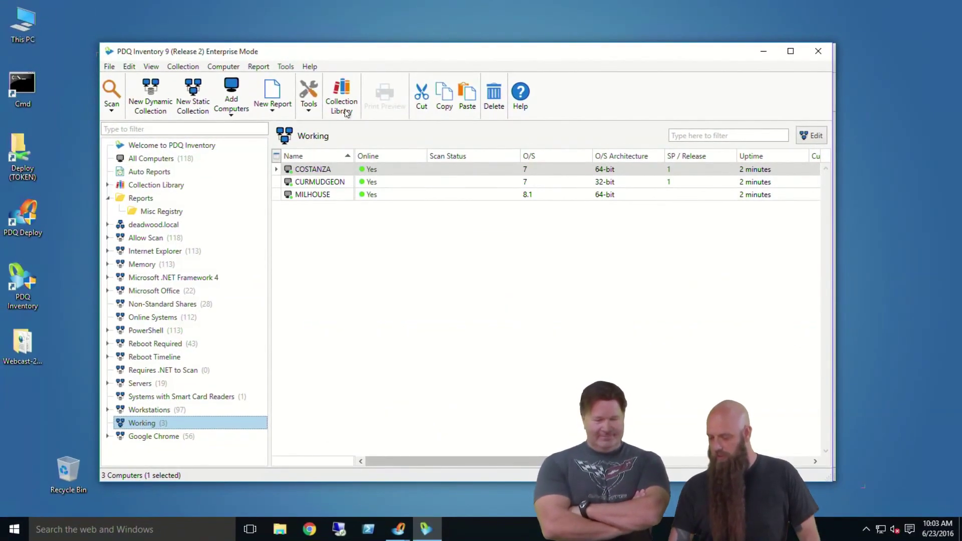
left_click(342, 174)
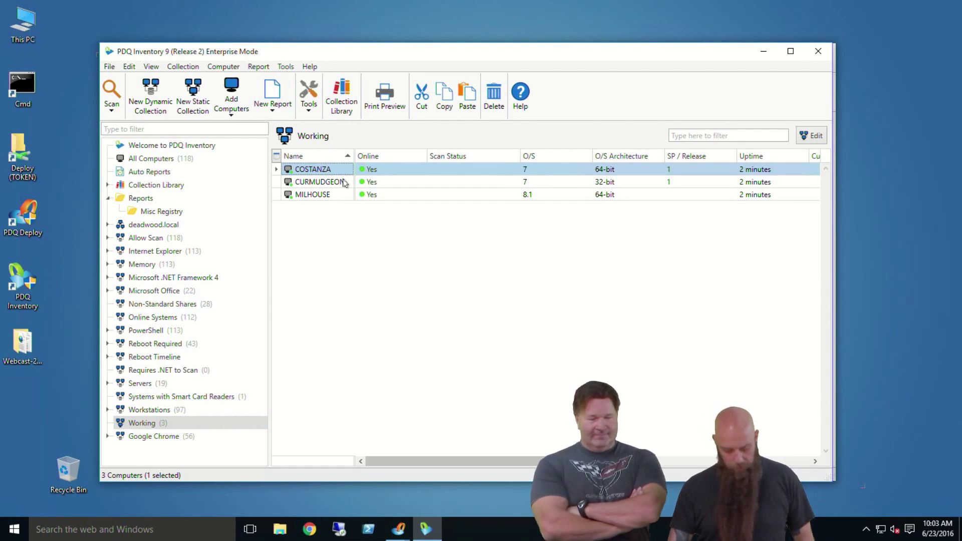
key("ctrl+r")
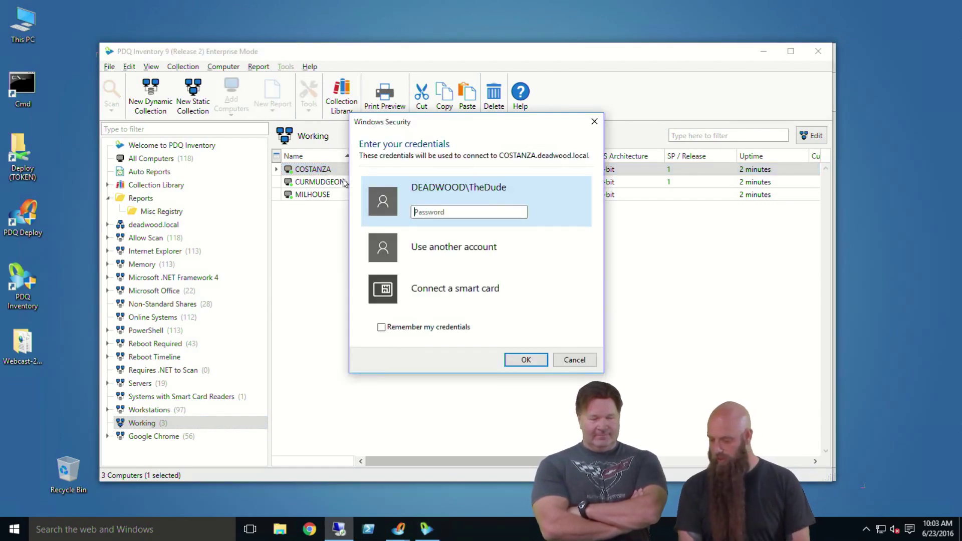
type("•••••••")
key("Return")
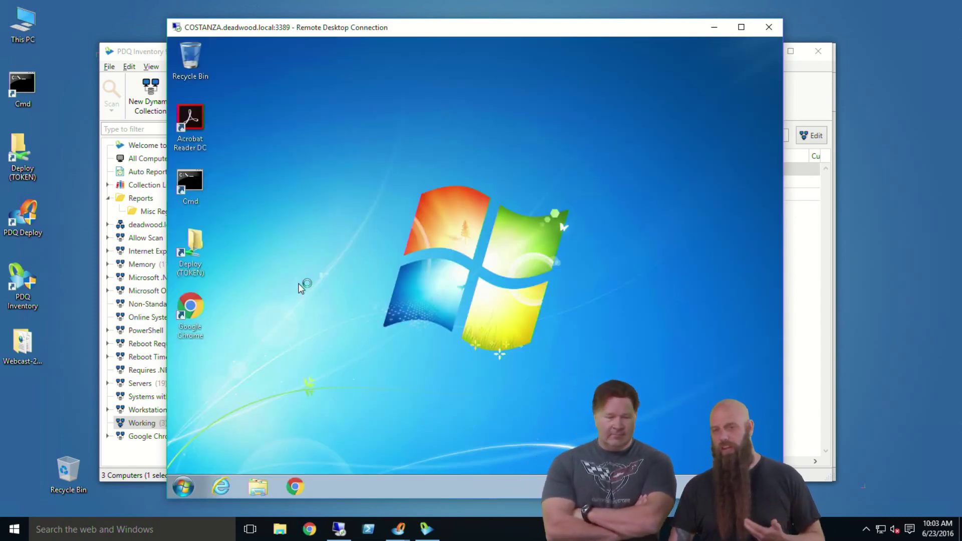
Step: On COSTANZA, go to Control Panel's Programs page via the Start menu
left_click(189, 485)
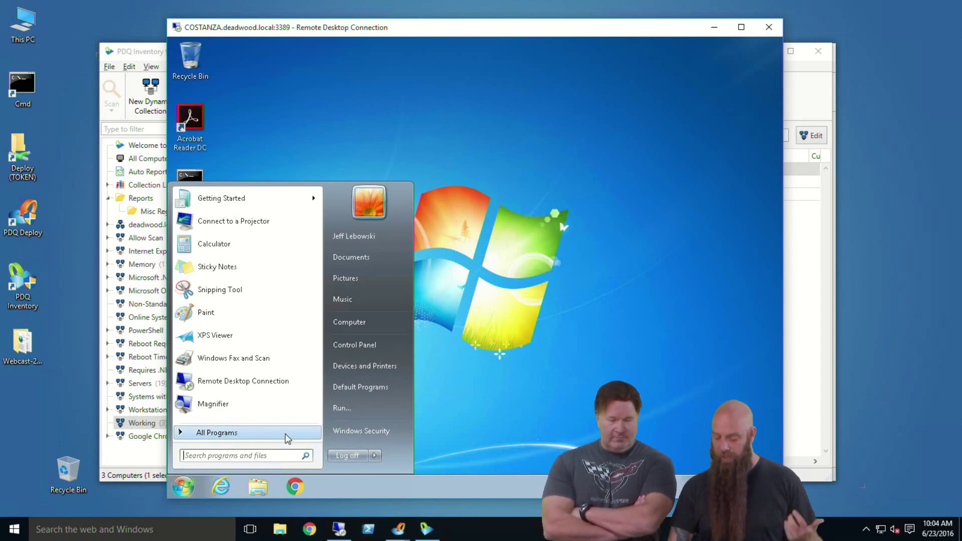
left_click(382, 343)
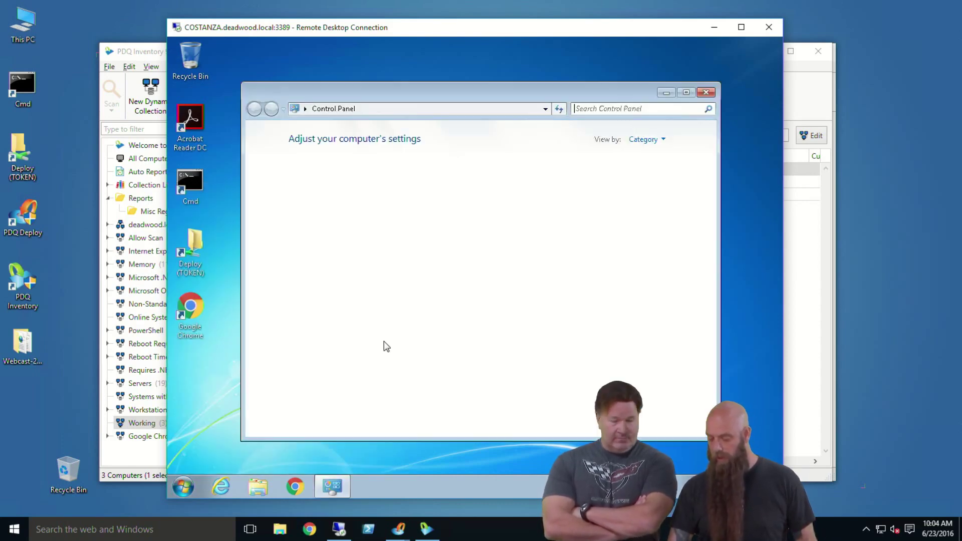
left_click(351, 300)
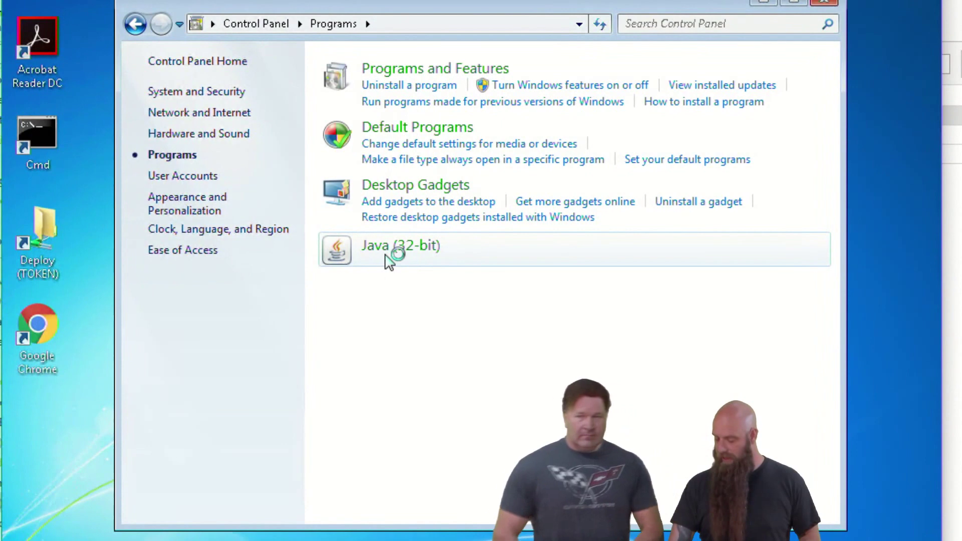
Step: Open Java (32-bit) settings, review the Update tab, cancel, and bring up COSTANZA's Start menu
left_click(427, 258)
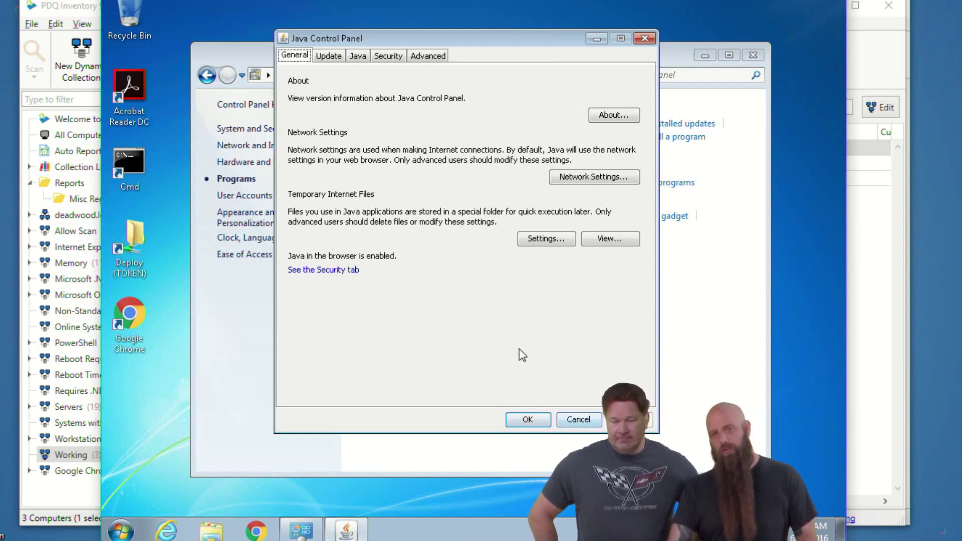
left_click(328, 56)
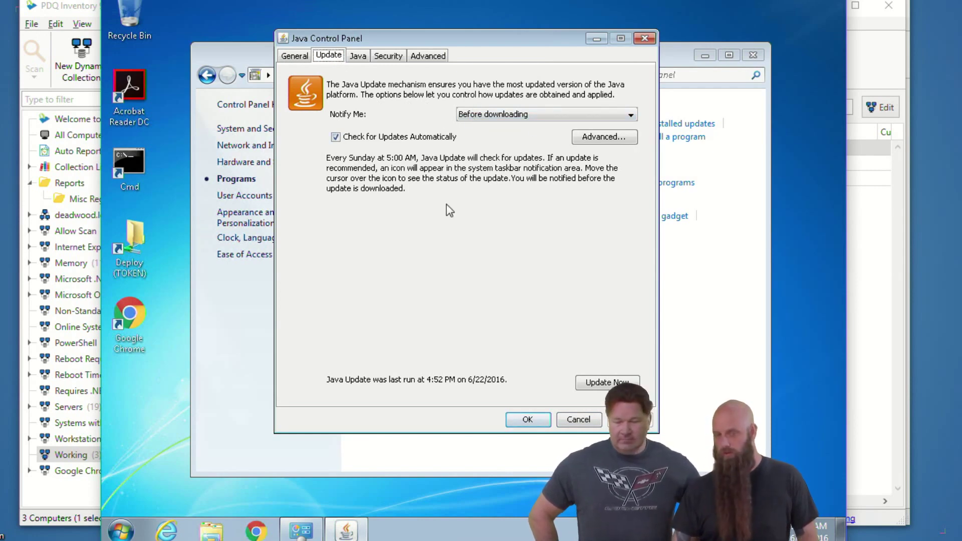
left_click(577, 419)
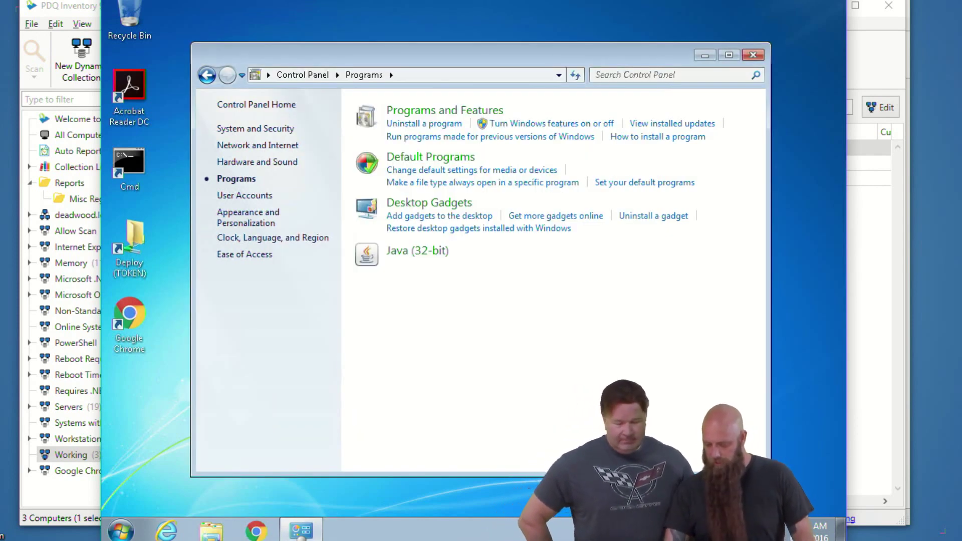
left_click(121, 530)
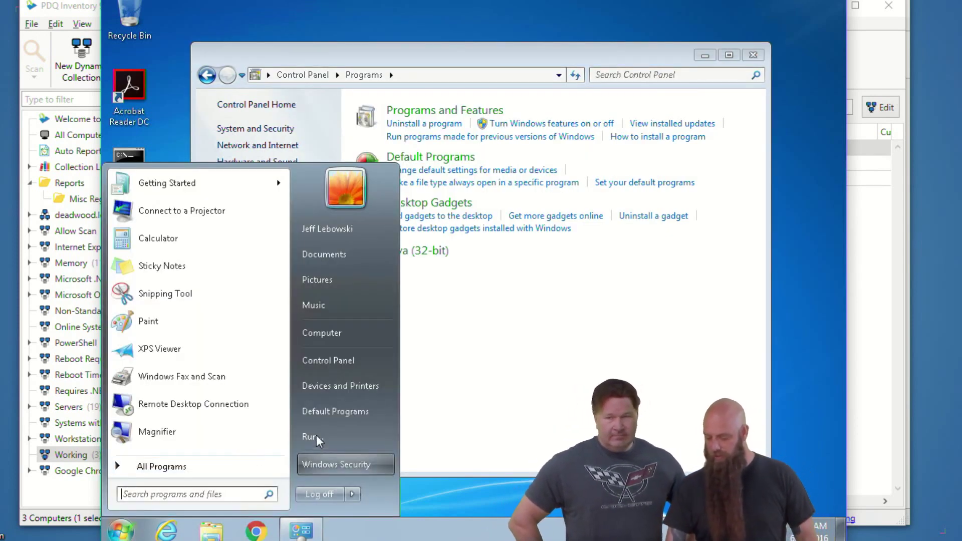
Step: Launch regedit as admin and view HKLM\SOFTWARE\Wow6432Node\JavaSoft\Java Update\Policy values
left_click(316, 435)
key("Return")
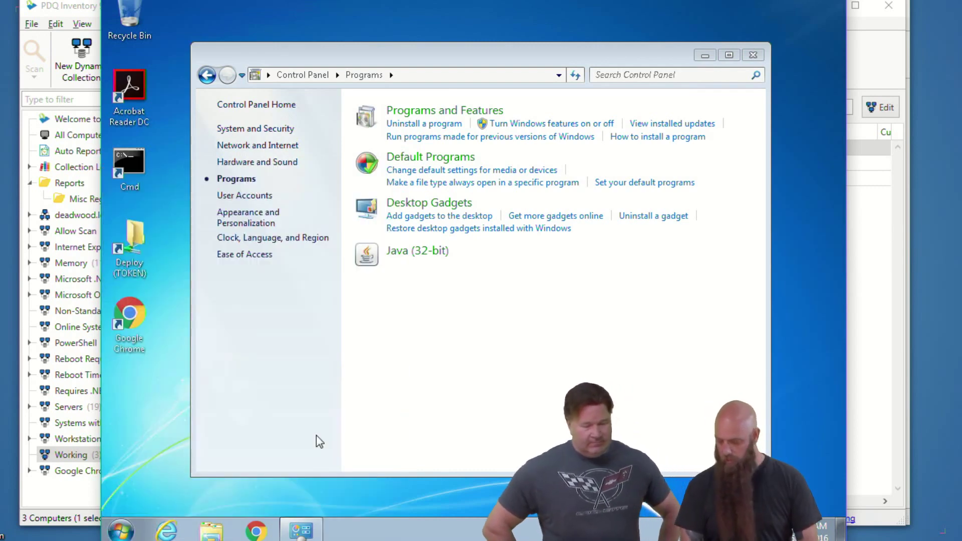
left_click(336, 465)
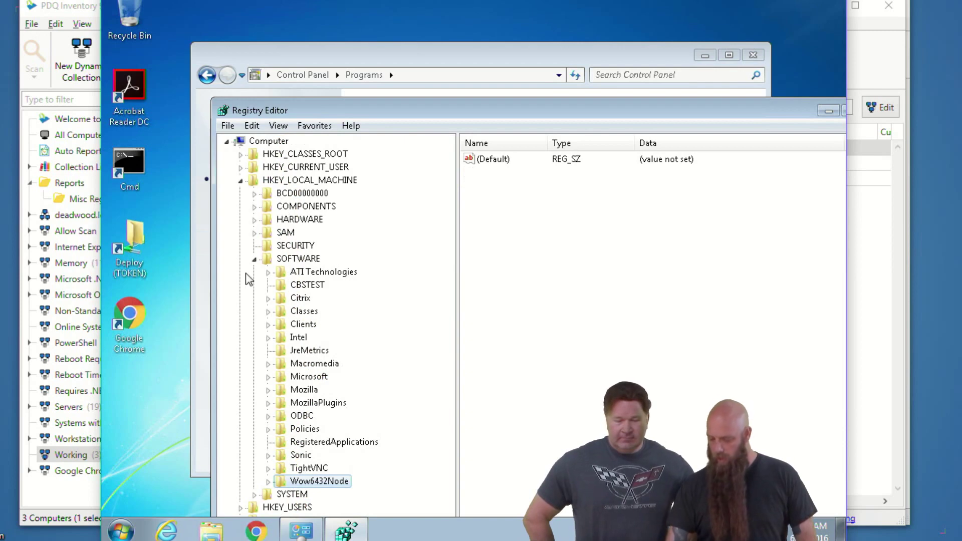
left_click(268, 480)
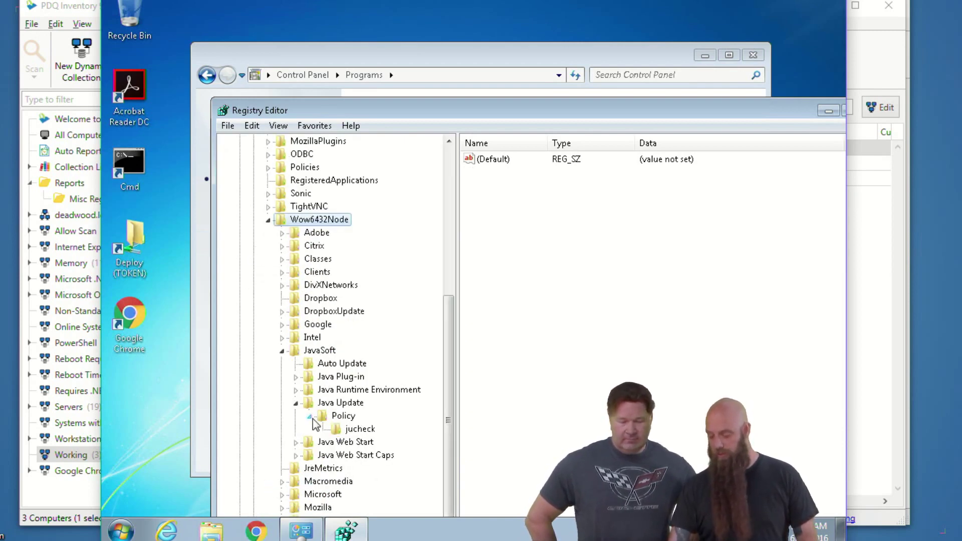
scroll(312, 421, "down", 1)
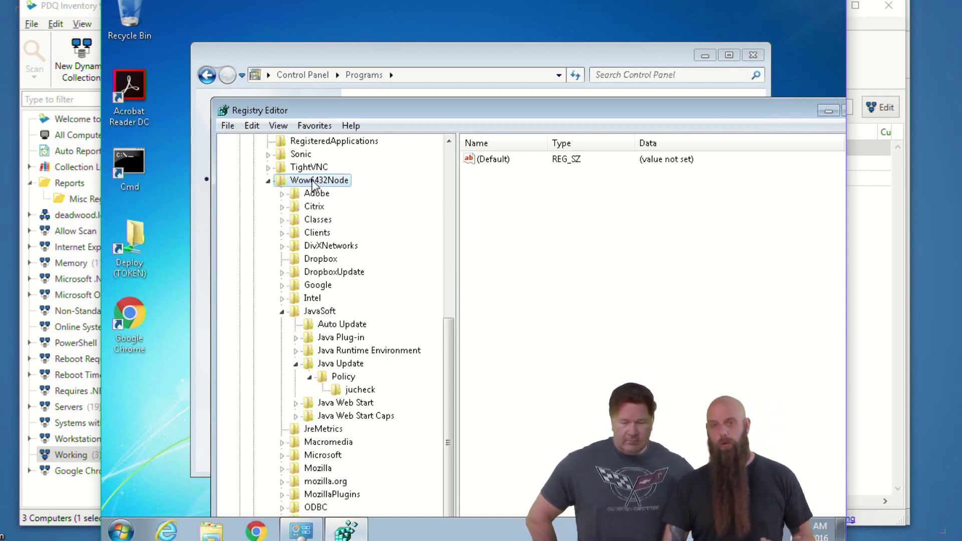
left_click(323, 314)
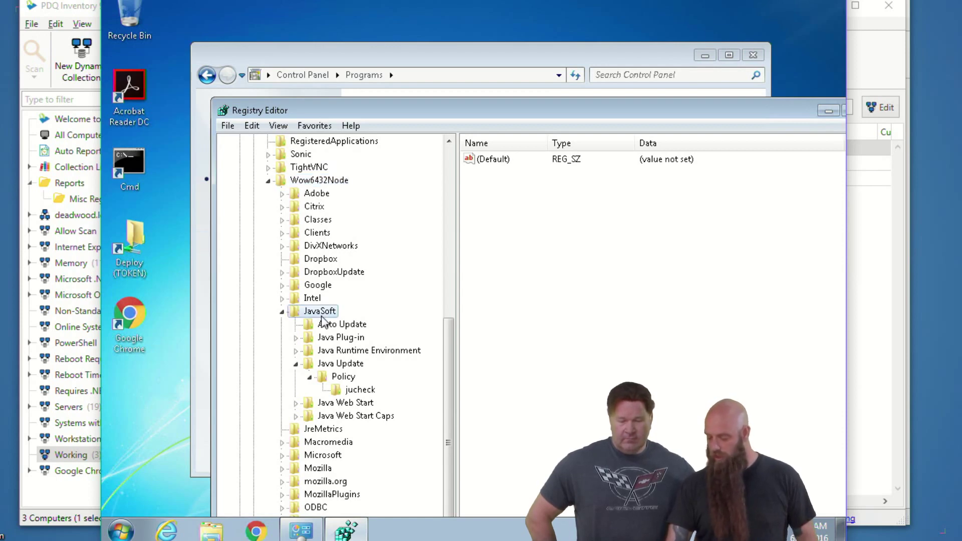
left_click(318, 367)
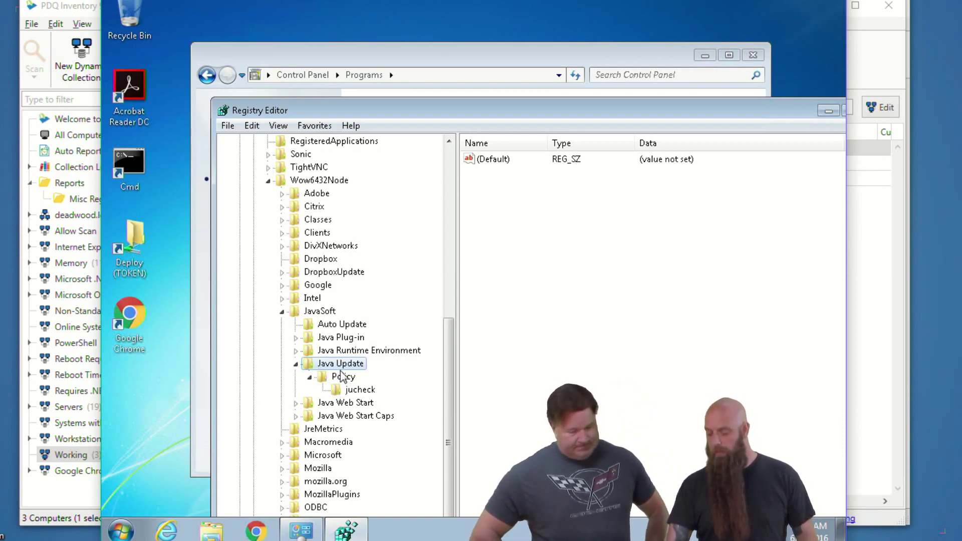
left_click(340, 380)
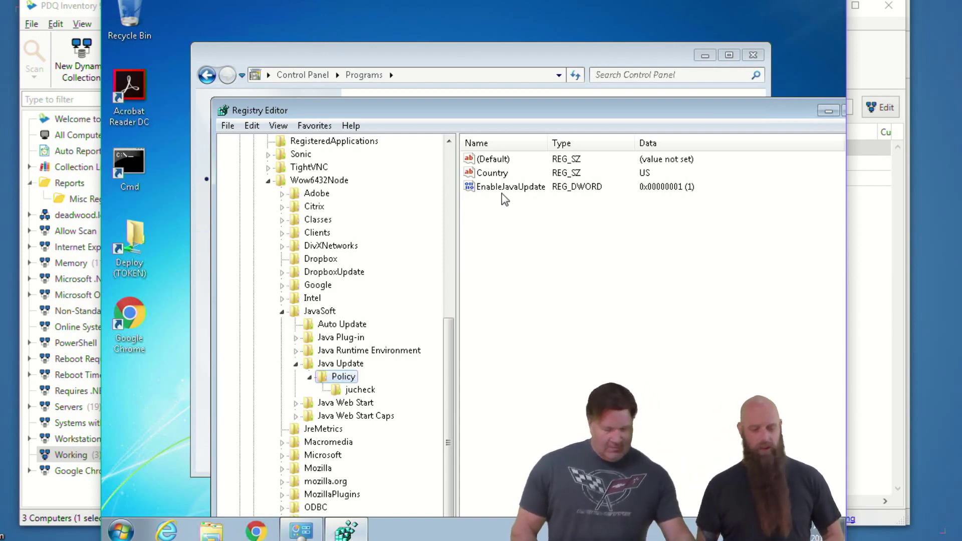
Step: Reposition and resize the Registry Editor window, then close it
key("ctrl+2")
mouse_move(751, 165)
left_mouse_down()
mouse_move(508, 163)
mouse_move(672, 257)
mouse_move(714, 160)
left_mouse_up()
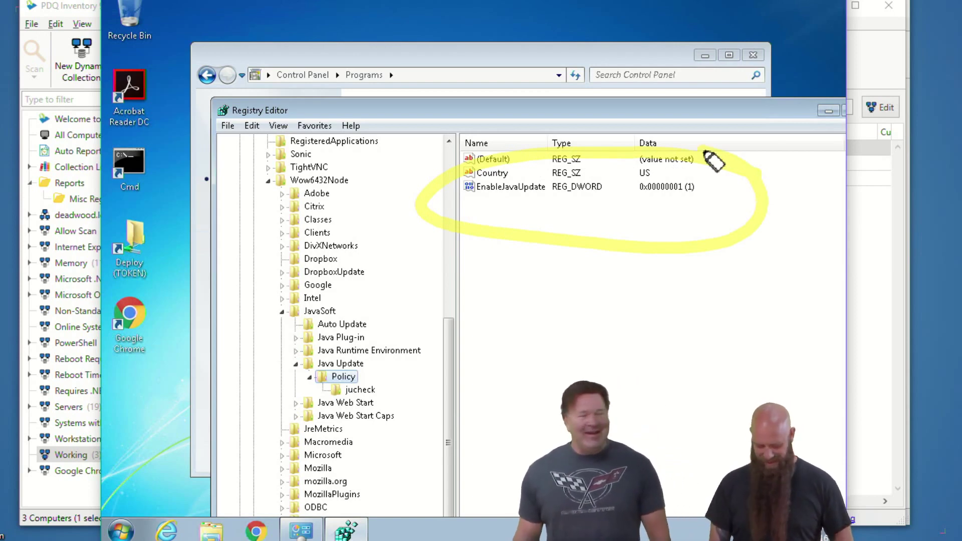
key("e")
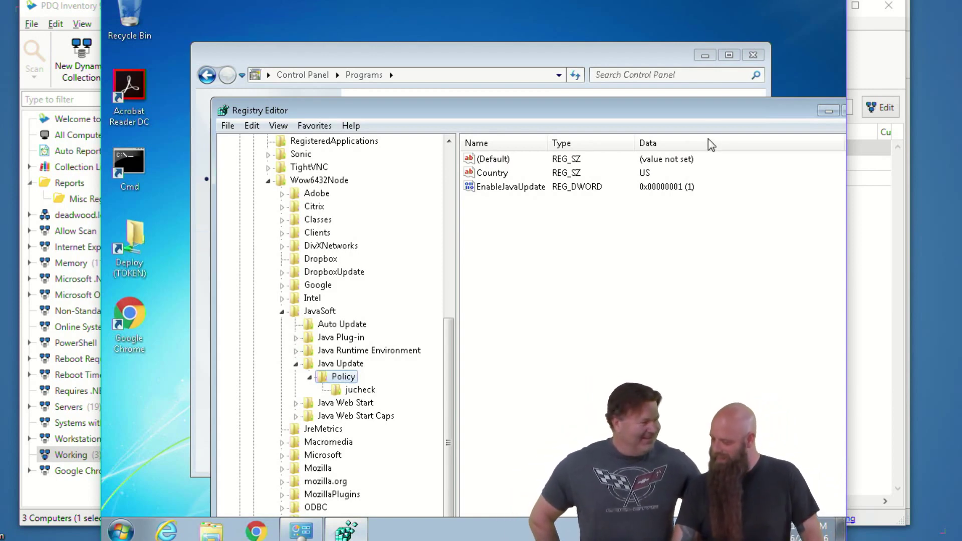
left_click_drag(613, 106, 550, 94)
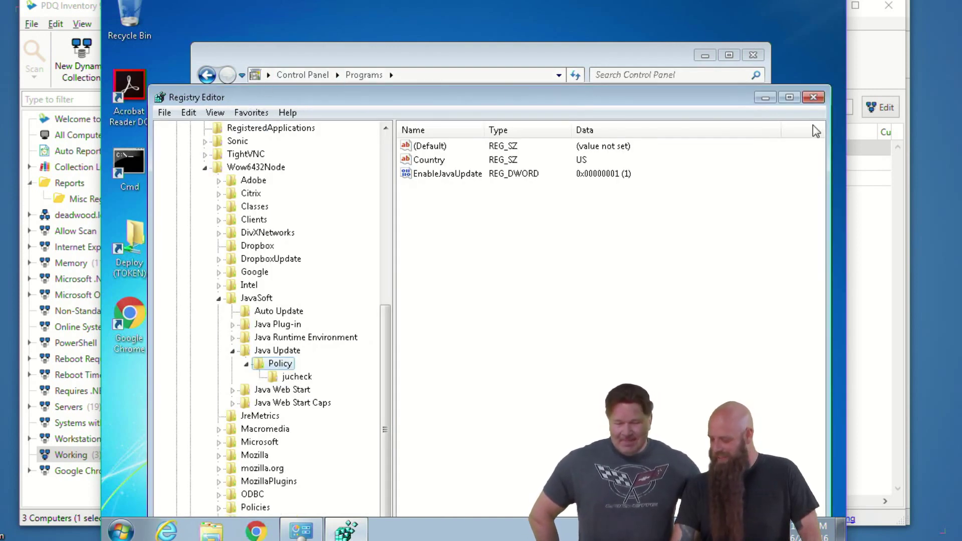
left_click_drag(149, 87, 174, 176)
left_click_drag(293, 190, 284, 110)
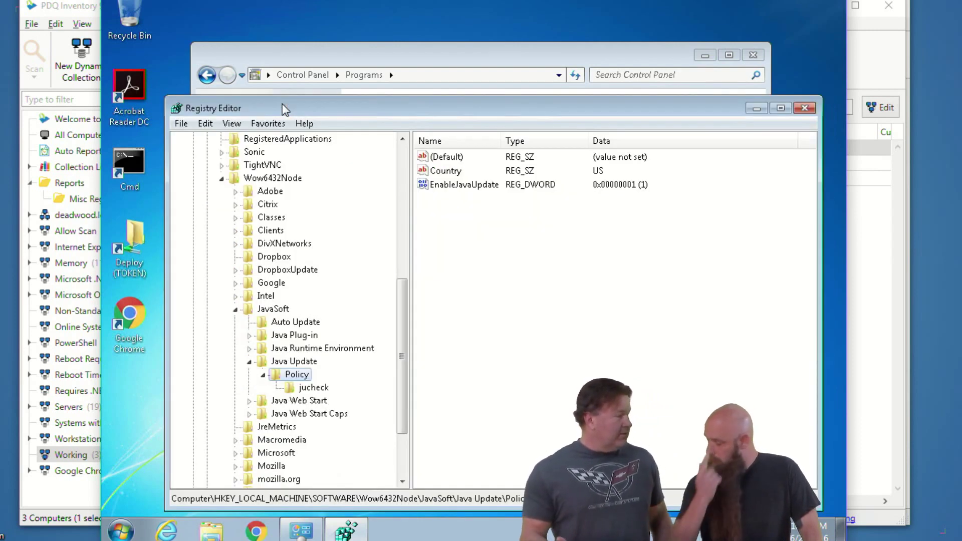
left_click(802, 107)
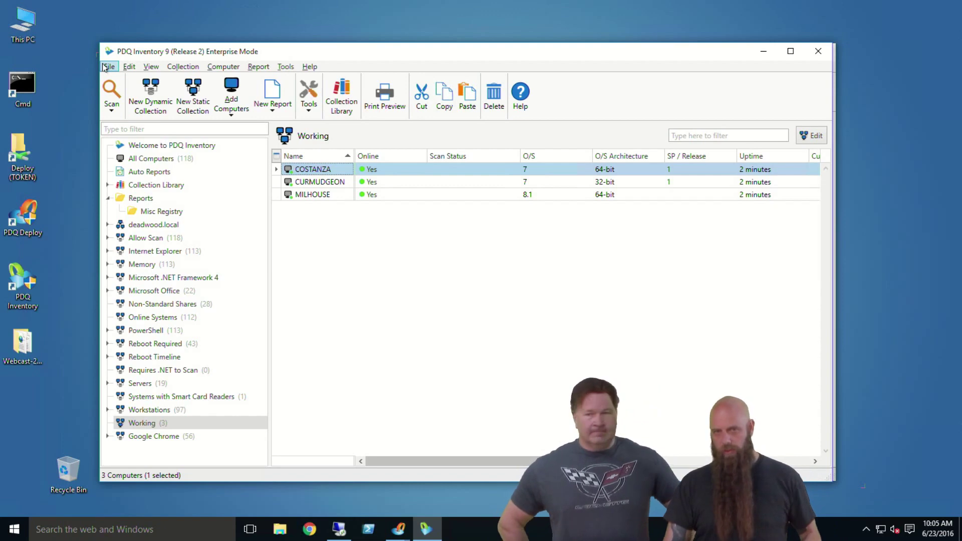
left_click(105, 68)
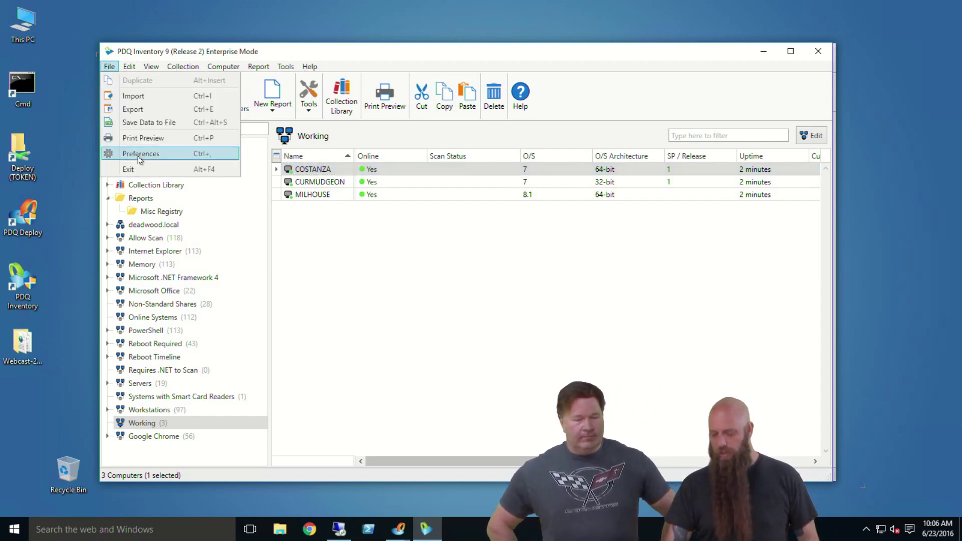
left_click(140, 154)
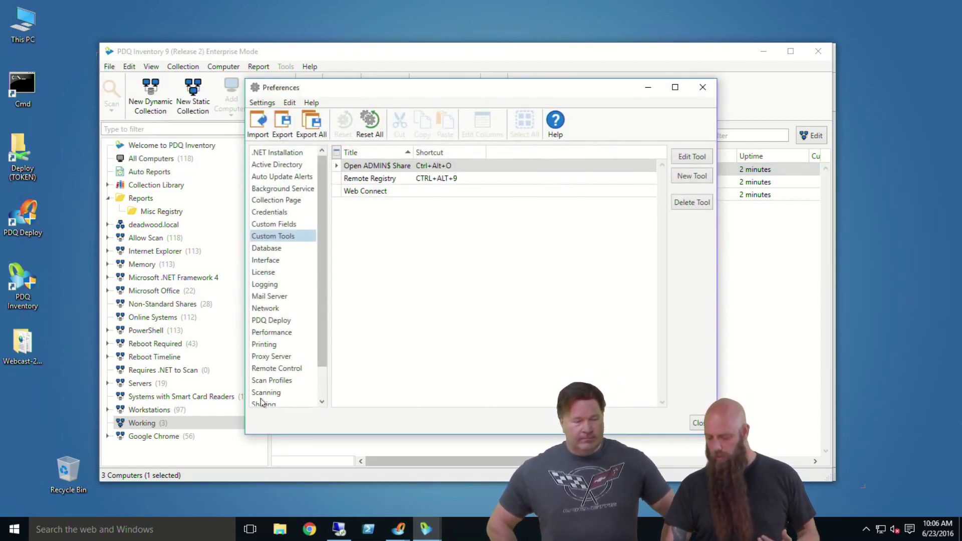
left_click(278, 382)
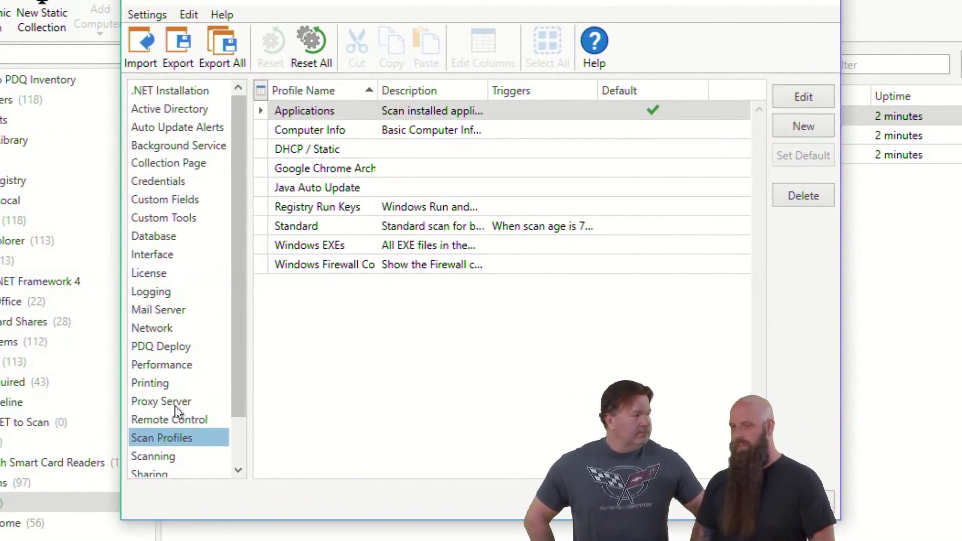
left_click(311, 226)
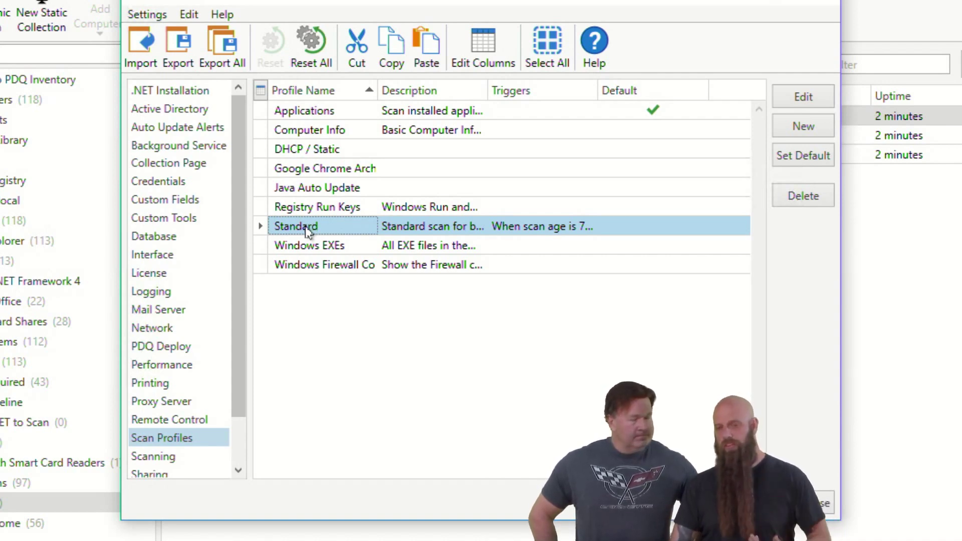
double_click(521, 232)
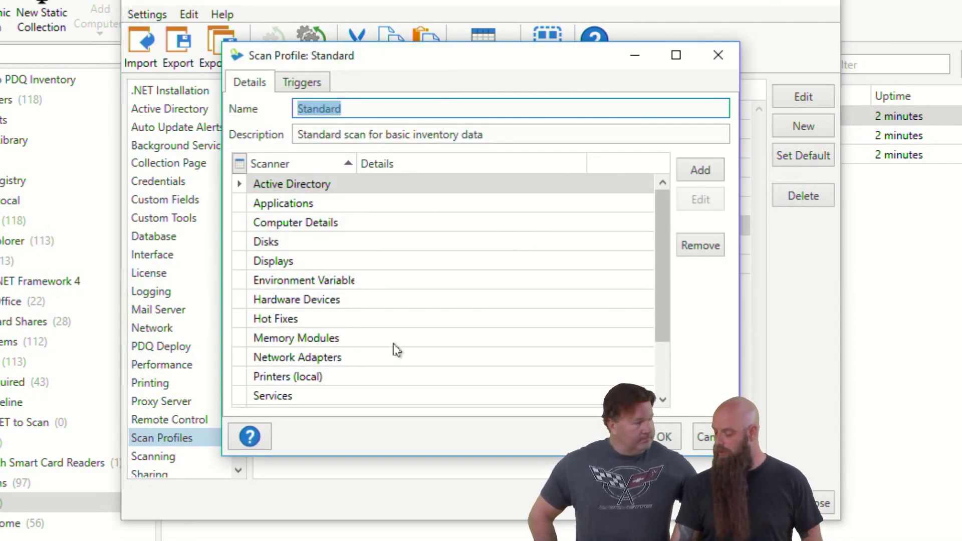
left_click_drag(661, 255, 662, 209)
left_click(700, 170)
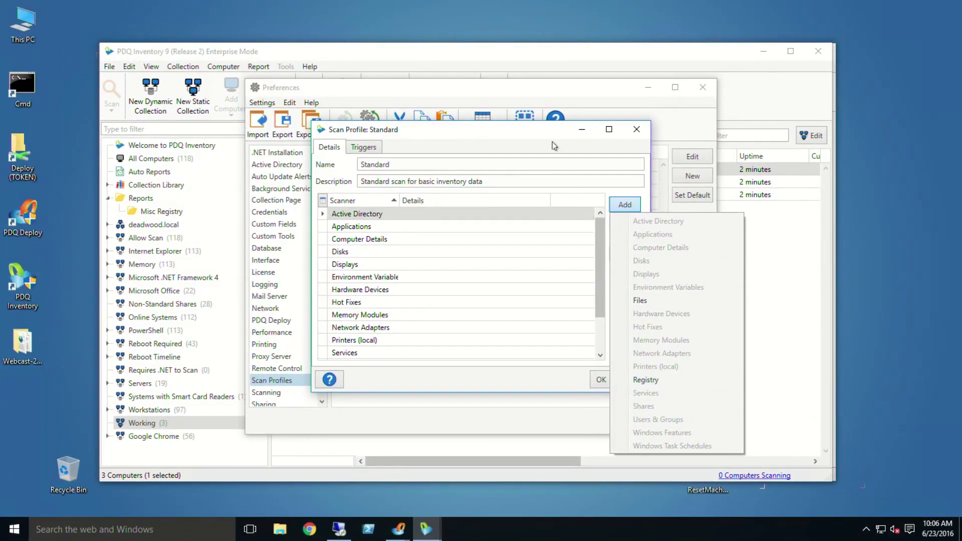
left_click(554, 146)
left_click(632, 380)
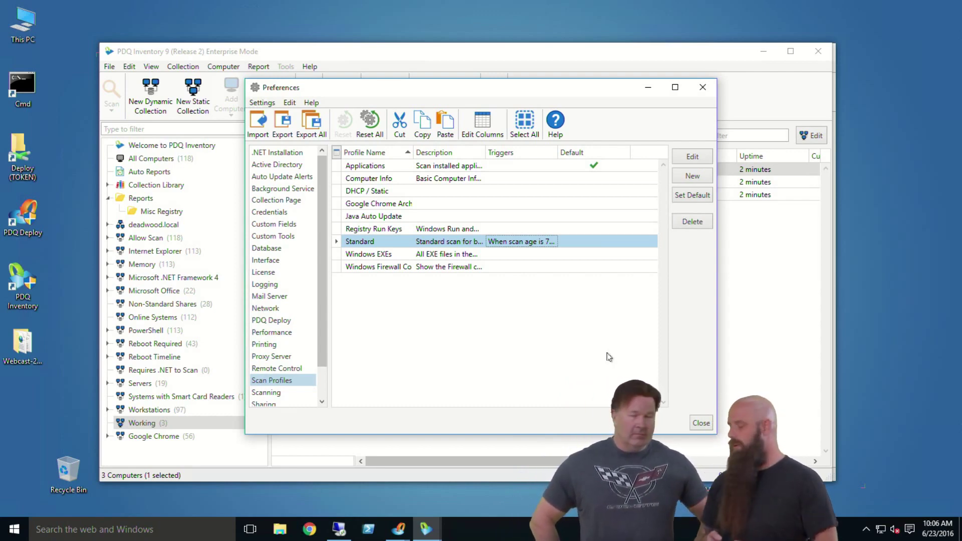
left_click(368, 167)
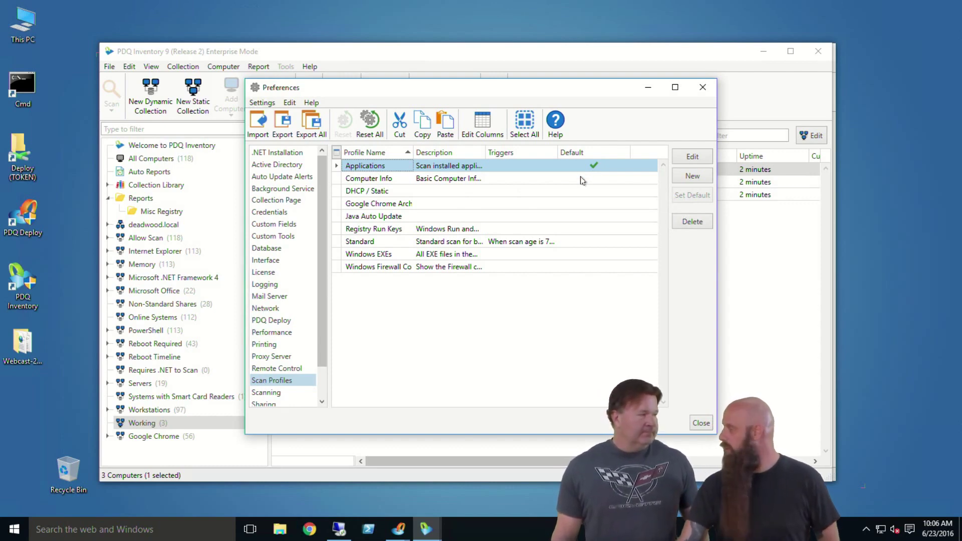
double_click(347, 169)
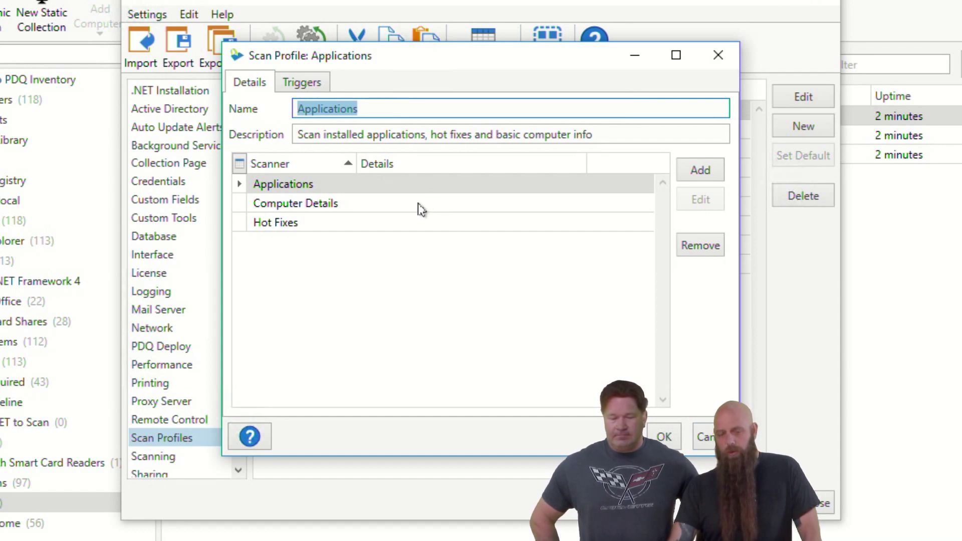
left_click(700, 171)
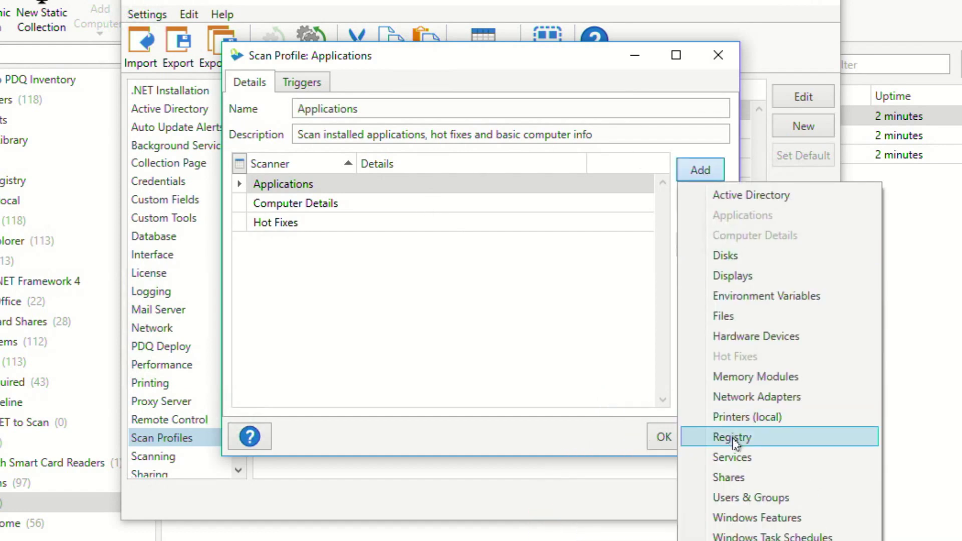
left_click(735, 441)
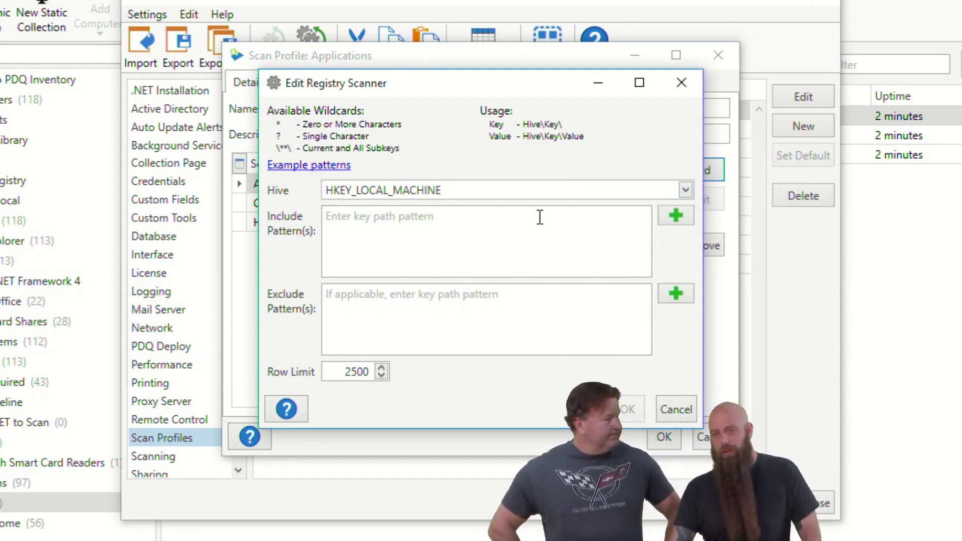
left_click(477, 230)
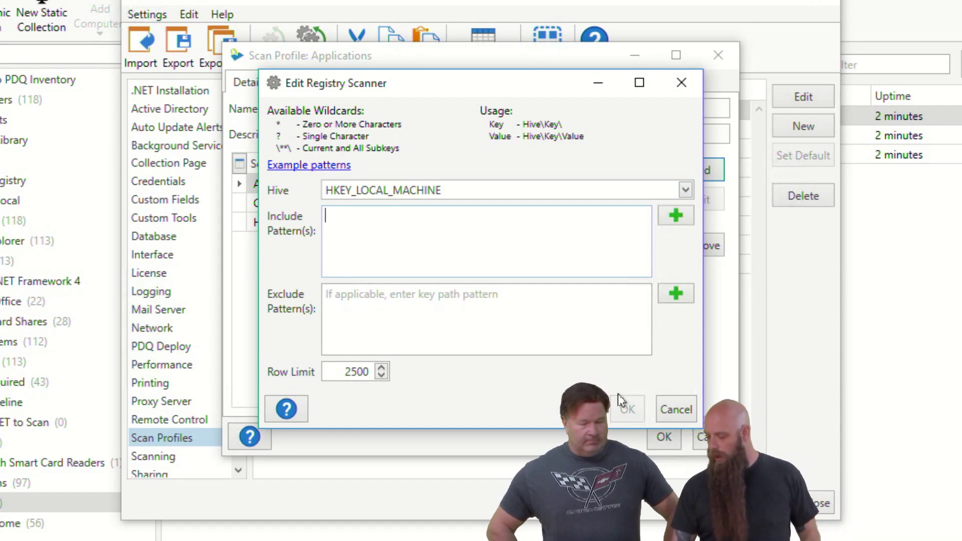
left_click(675, 410)
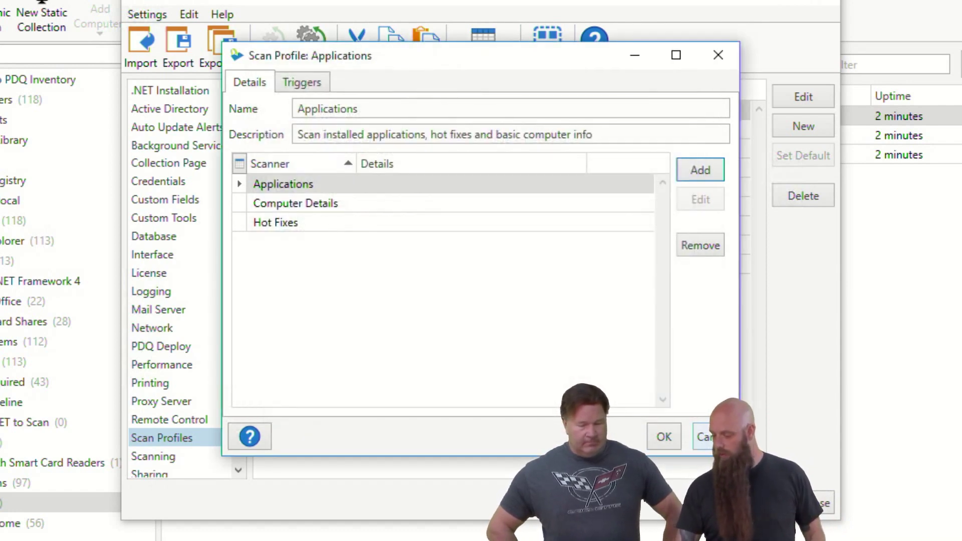
left_click(704, 437)
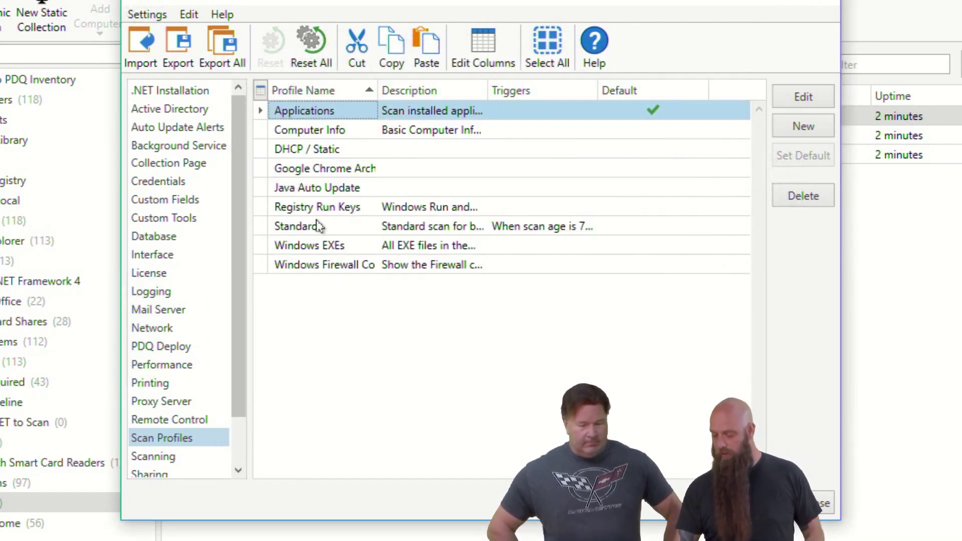
double_click(326, 192)
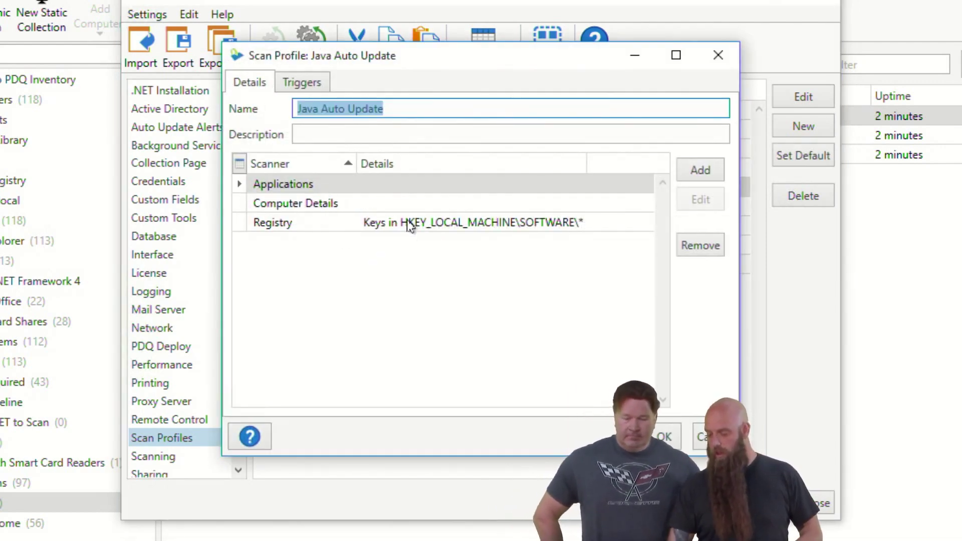
double_click(509, 224)
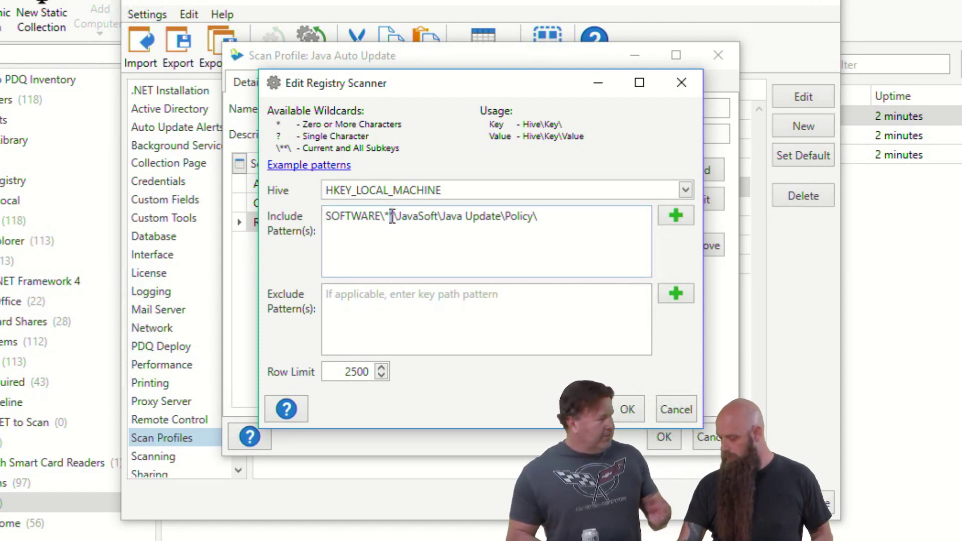
left_click_drag(395, 216, 389, 216)
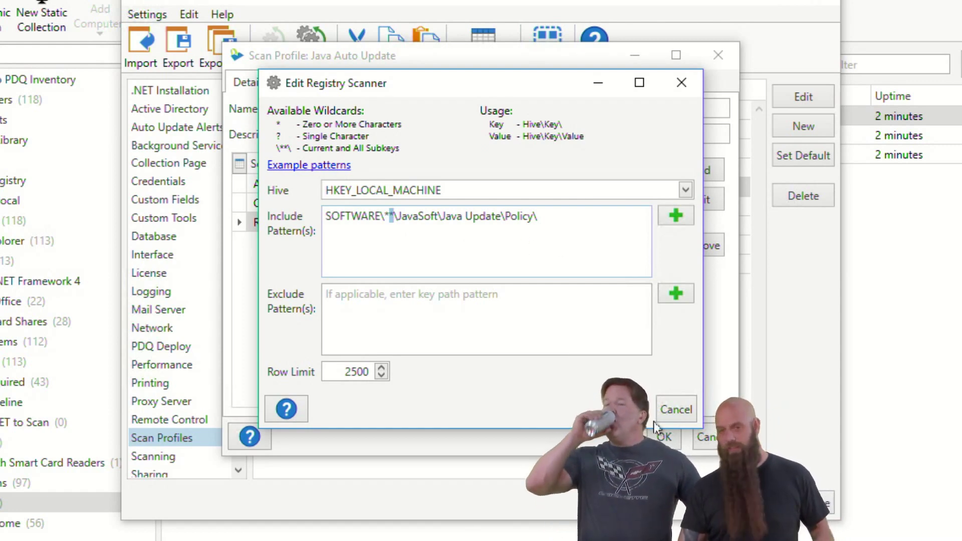
left_click(677, 409)
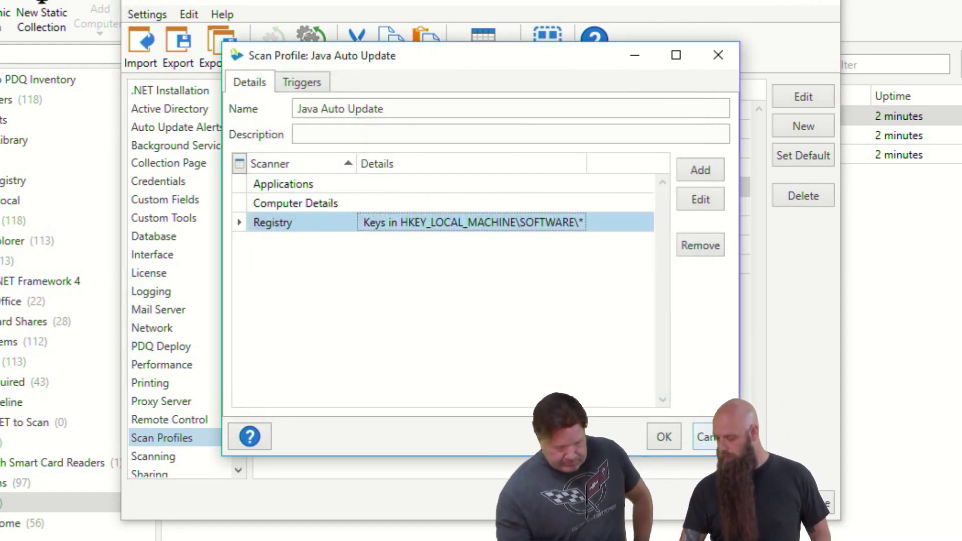
left_click(704, 436)
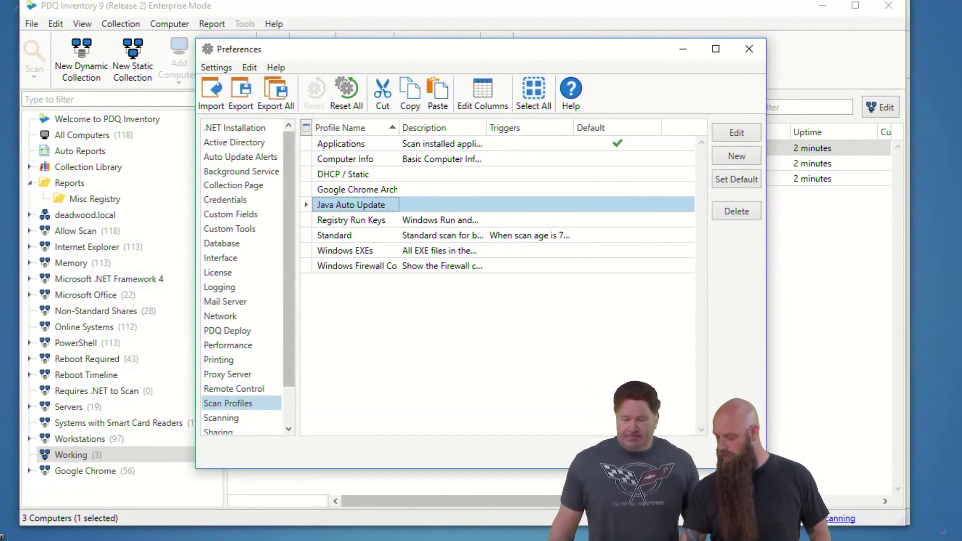
Step: Leave Preferences and run the Java Auto Update scan profile on COSTANZA from the Scan dropdown
key("Escape")
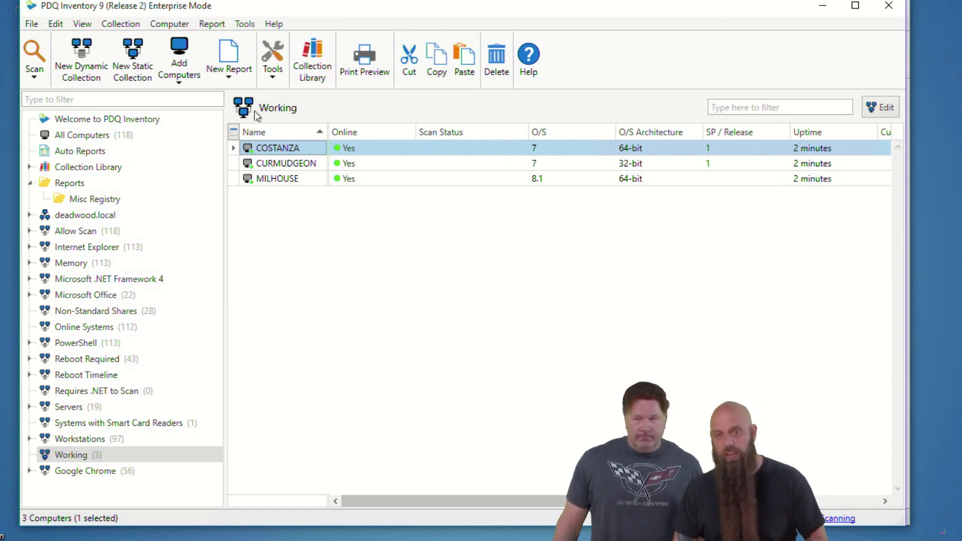
left_click(34, 78)
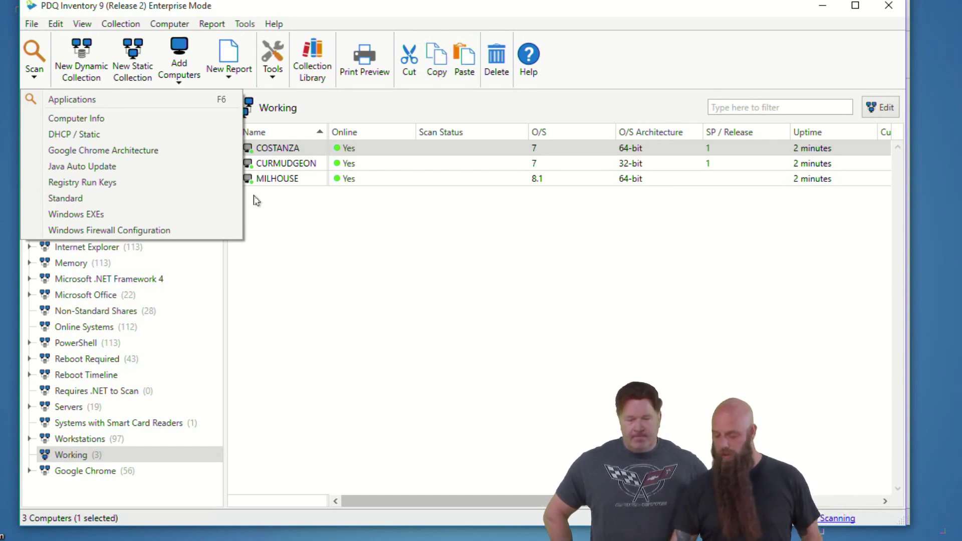
left_click(151, 166)
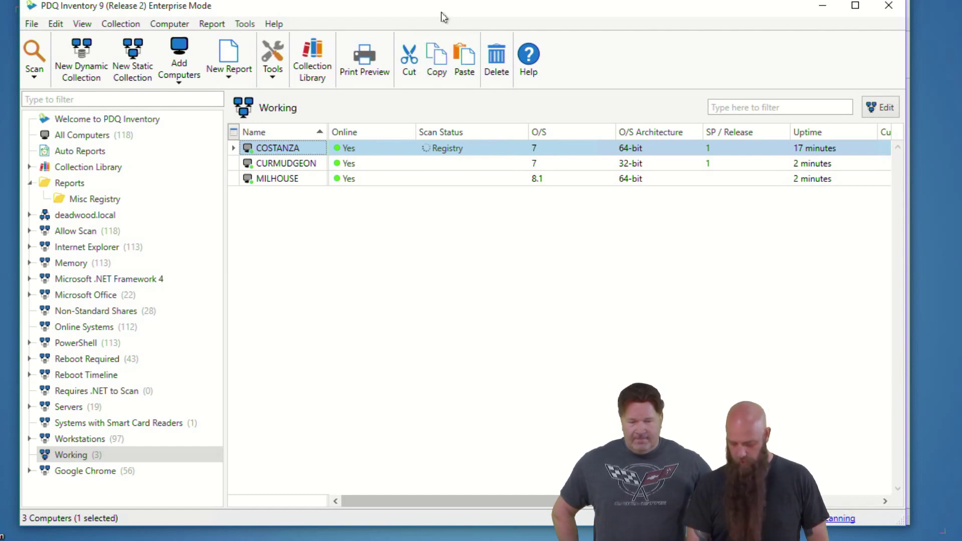
key("ctrl+comma")
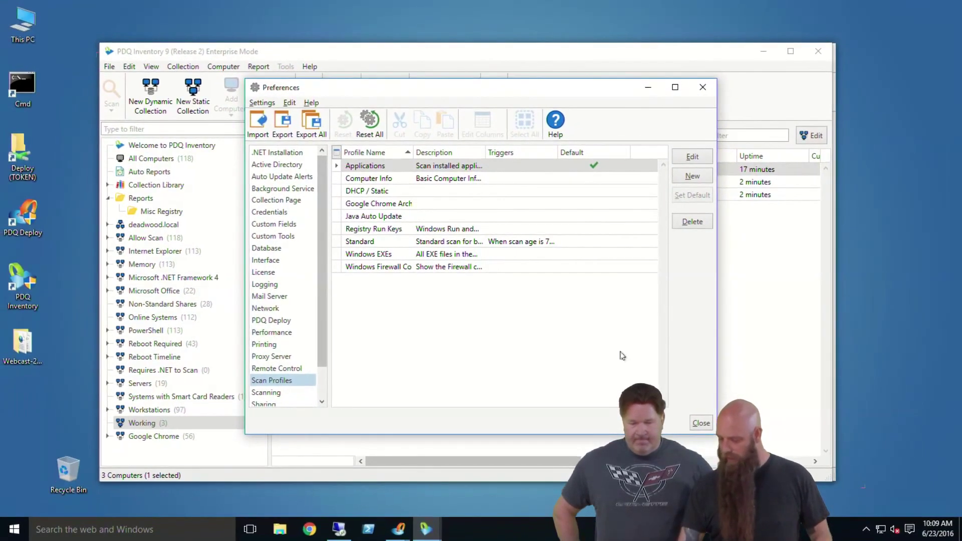
left_click(700, 423)
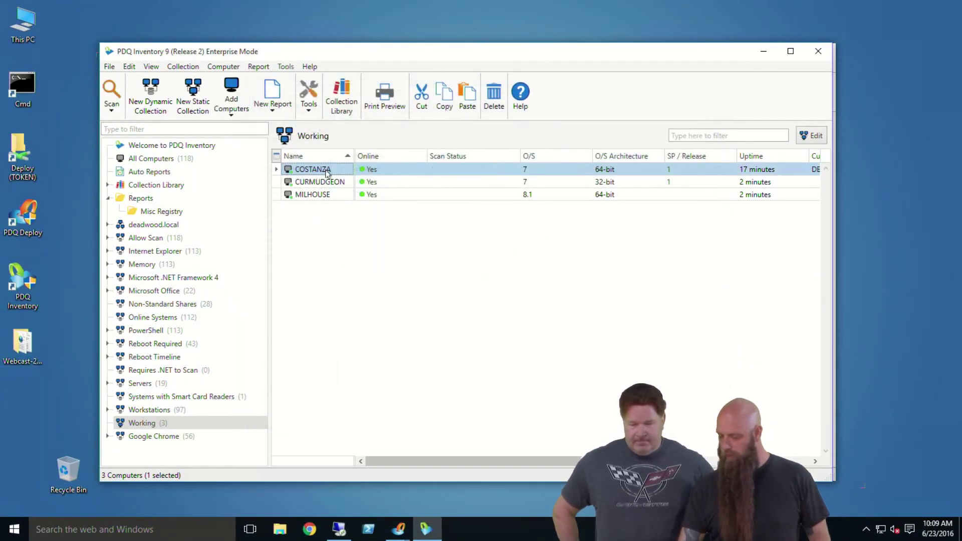
double_click(326, 172)
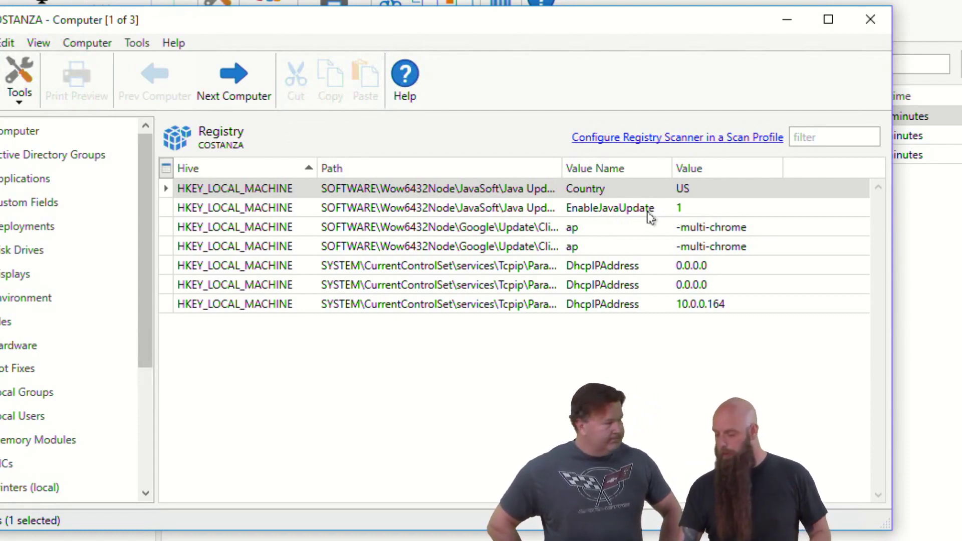
left_click(870, 19)
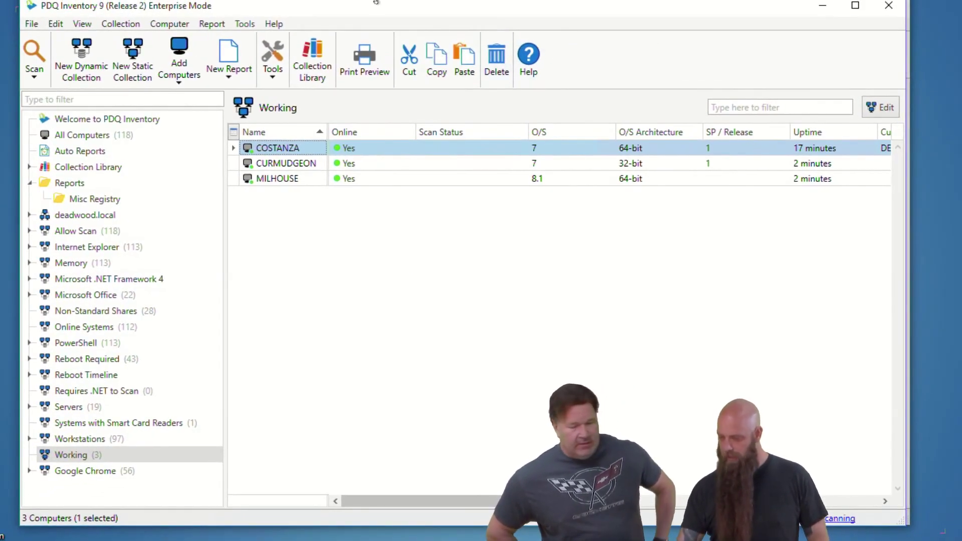
Step: Open the Java Auto Update registry scanner and strip the wildcard and extra backslash from its include pattern
key("ctrl+comma")
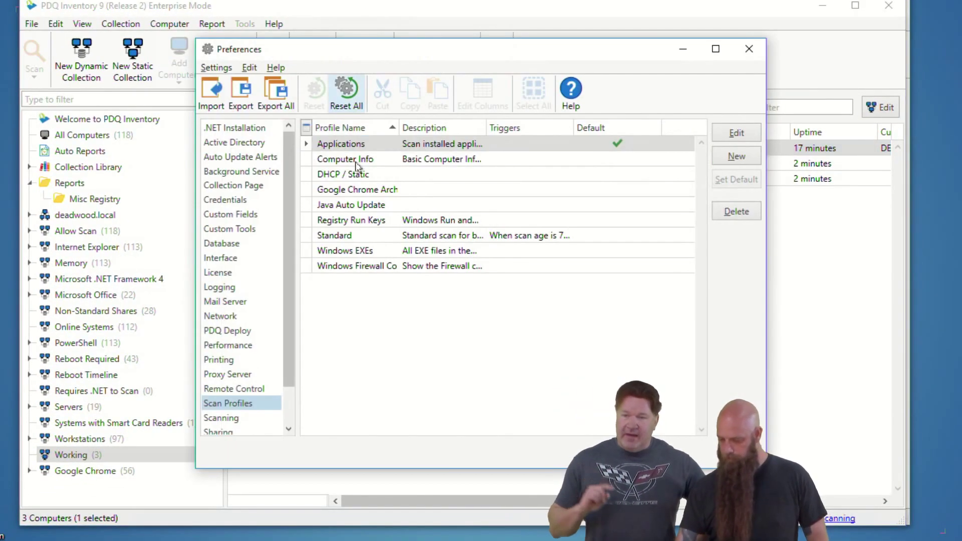
double_click(355, 206)
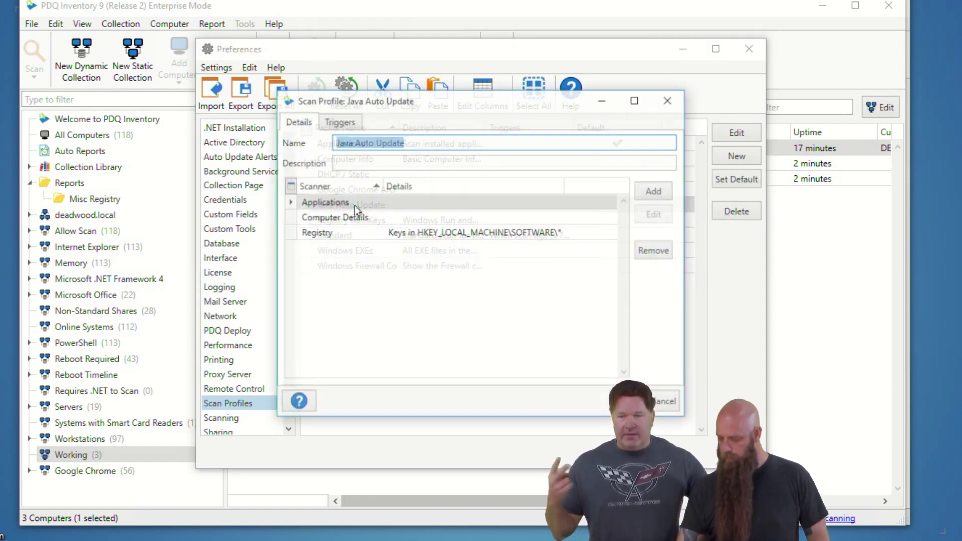
double_click(403, 238)
left_click(411, 230)
type("*")
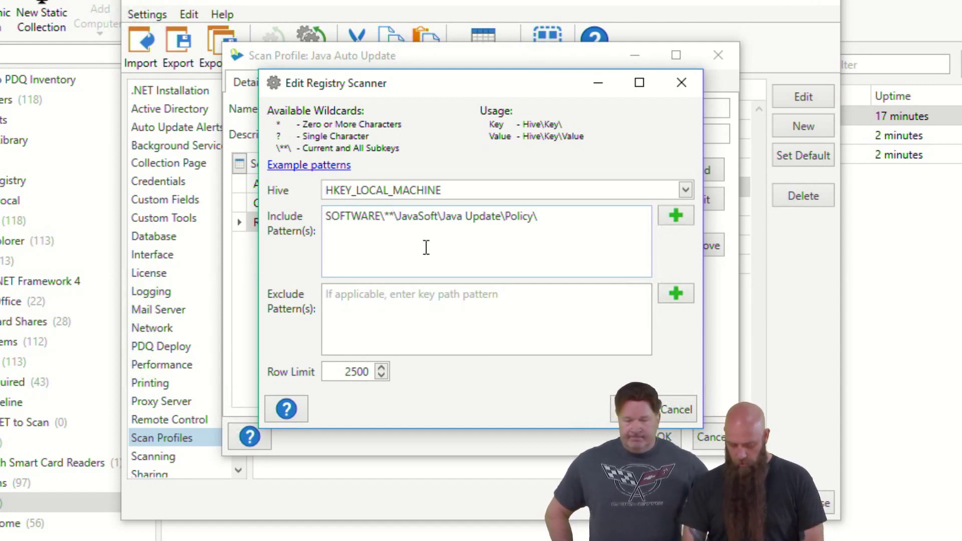
key("BackSpace")
key("BackSpace")
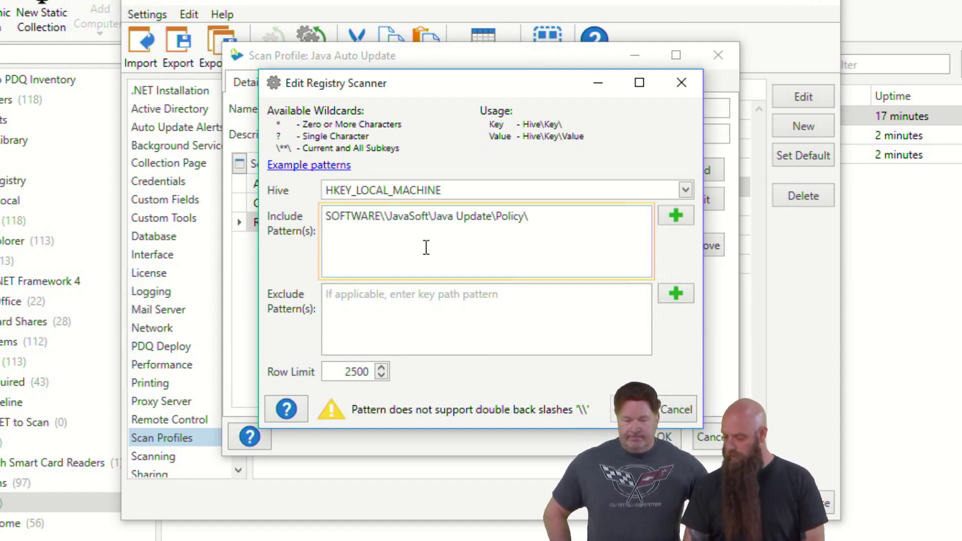
key("BackSpace")
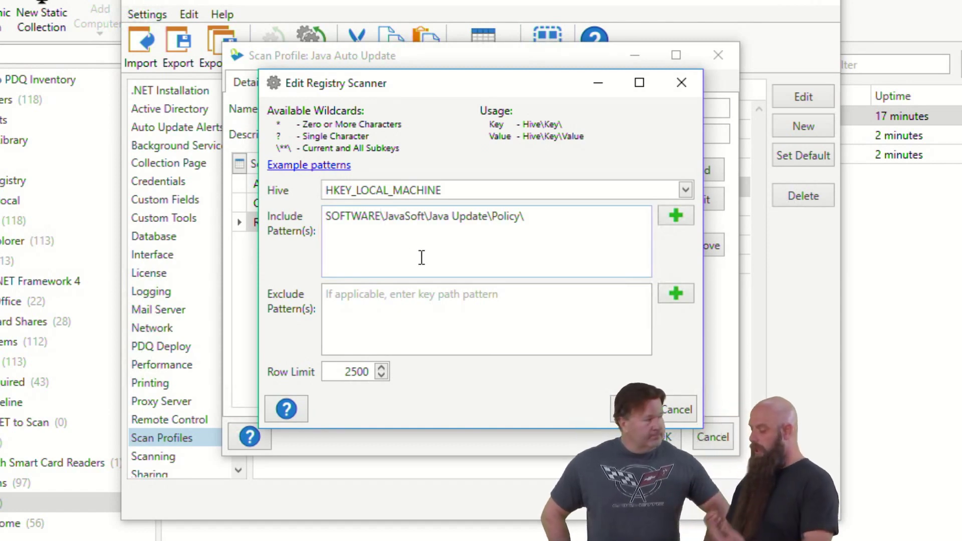
Step: Duplicate the pattern on a second line and insert 'Wow6432Node\' after SOFTWARE\
left_click_drag(526, 216, 274, 233)
key("ctrl+c")
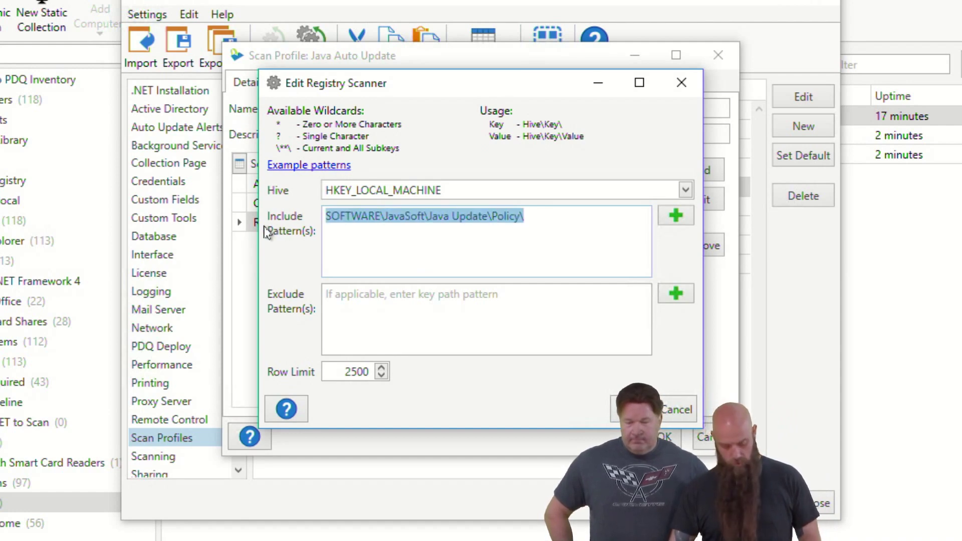
left_click(558, 217)
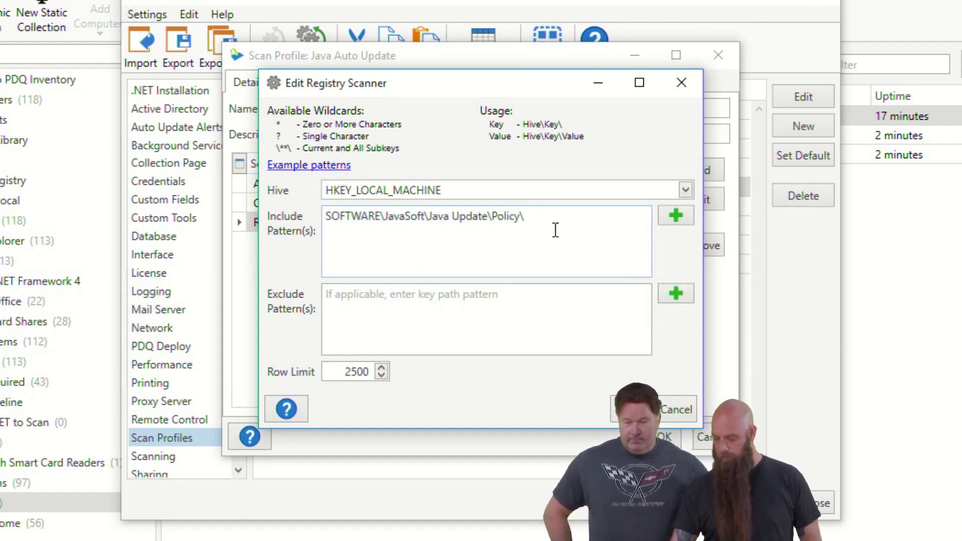
key("ctrl+v")
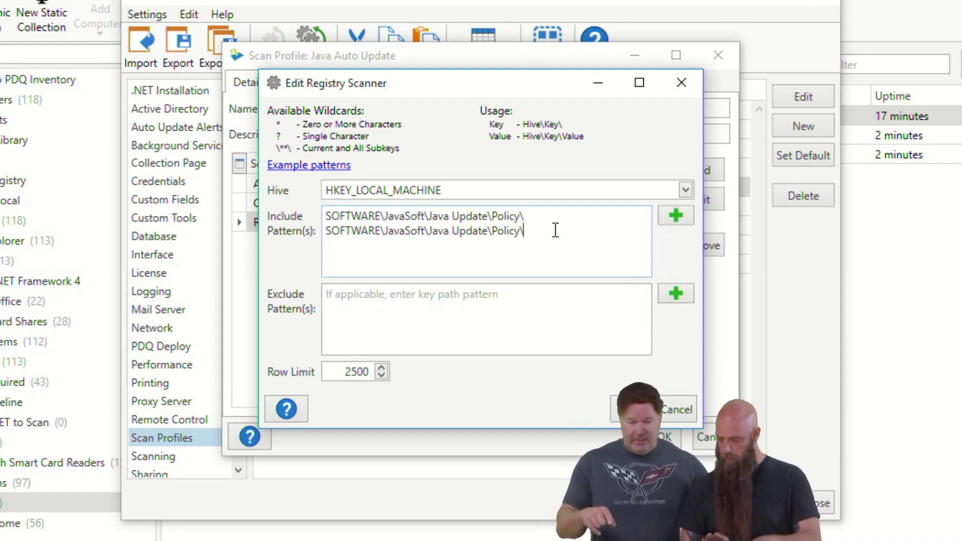
left_click(383, 231)
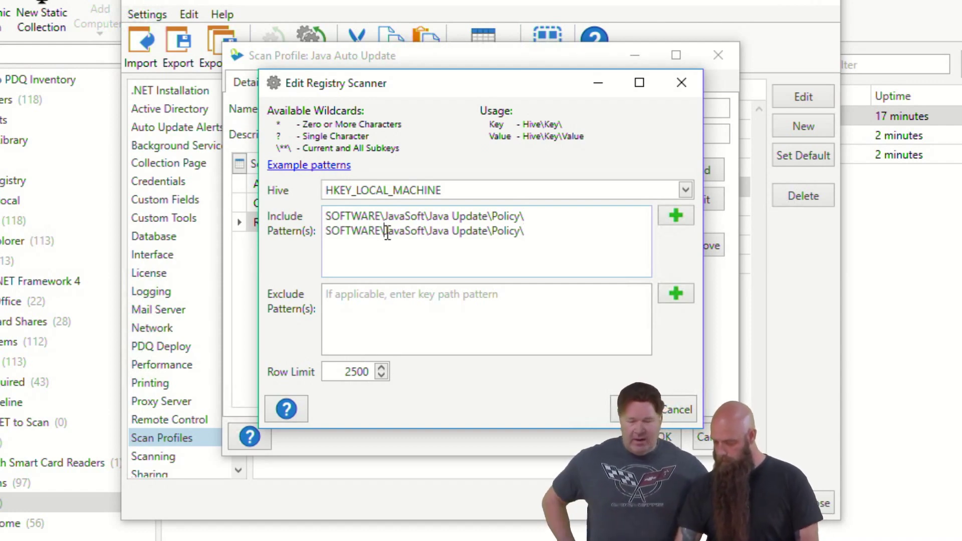
type("\\")
key("BackSpace")
type("Wow")
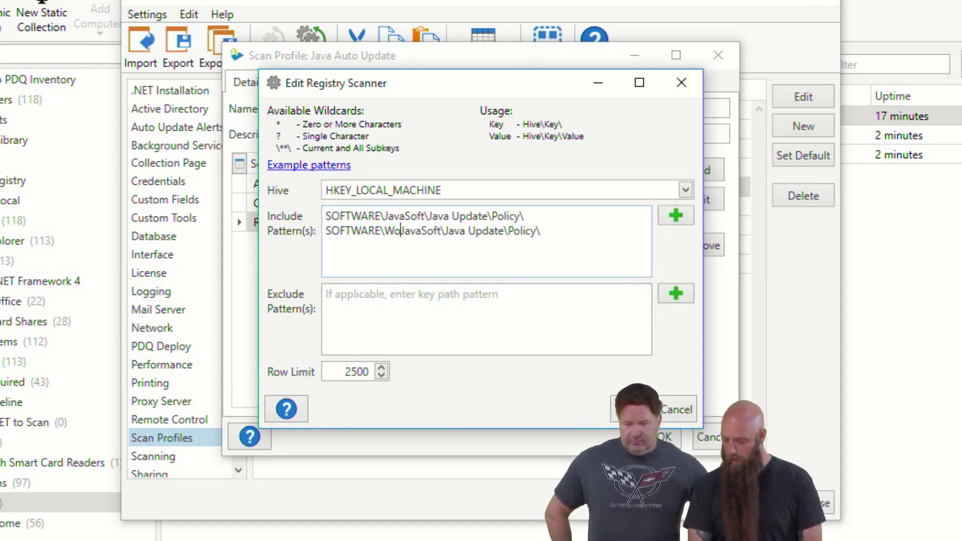
type("6432Node")
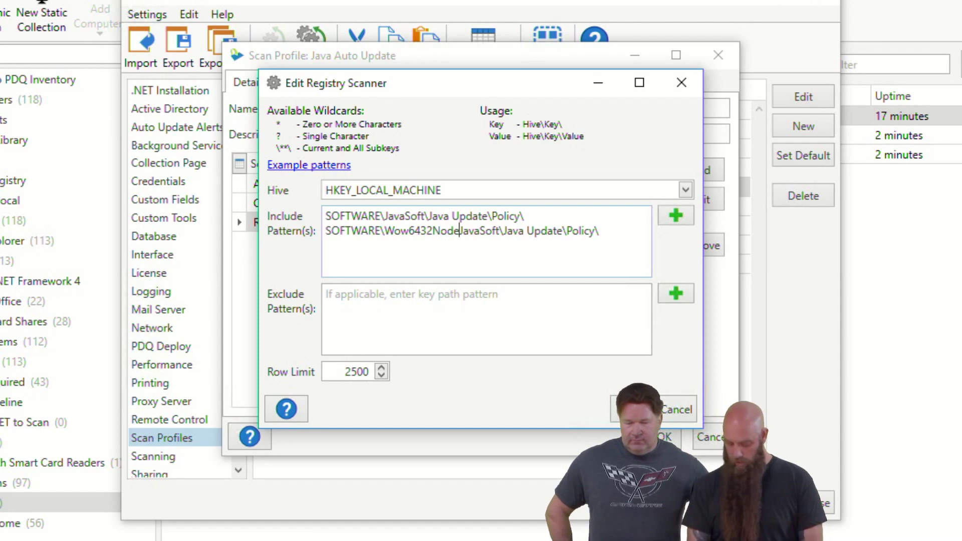
type("\\")
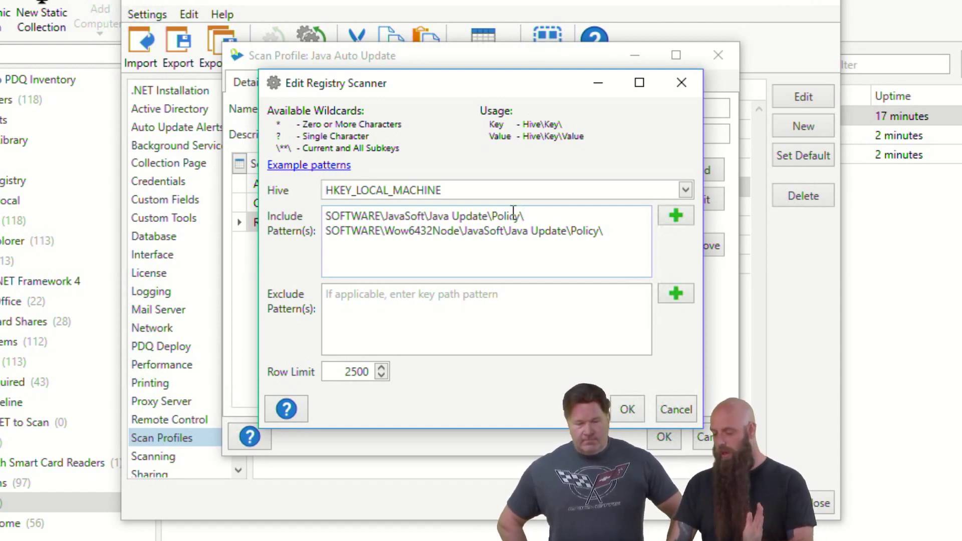
Step: Try and revert edits to the first pattern (trailing backslash, HKLM\ and slash prefixes), then confirm the scanner
key("BackSpace")
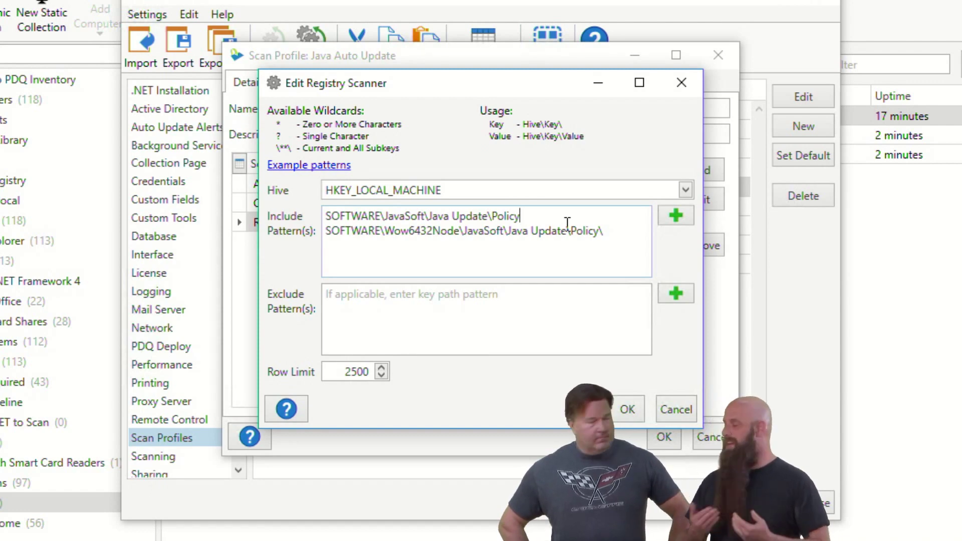
type("\\")
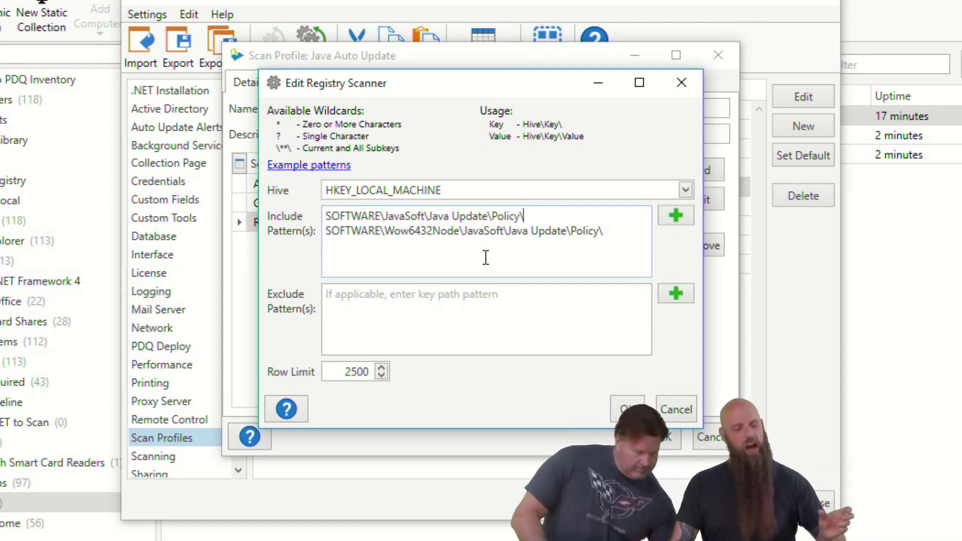
mouse_move(601, 131)
left_mouse_down()
mouse_move(554, 103)
mouse_move(579, 133)
mouse_move(506, 133)
left_mouse_up()
left_click(329, 216)
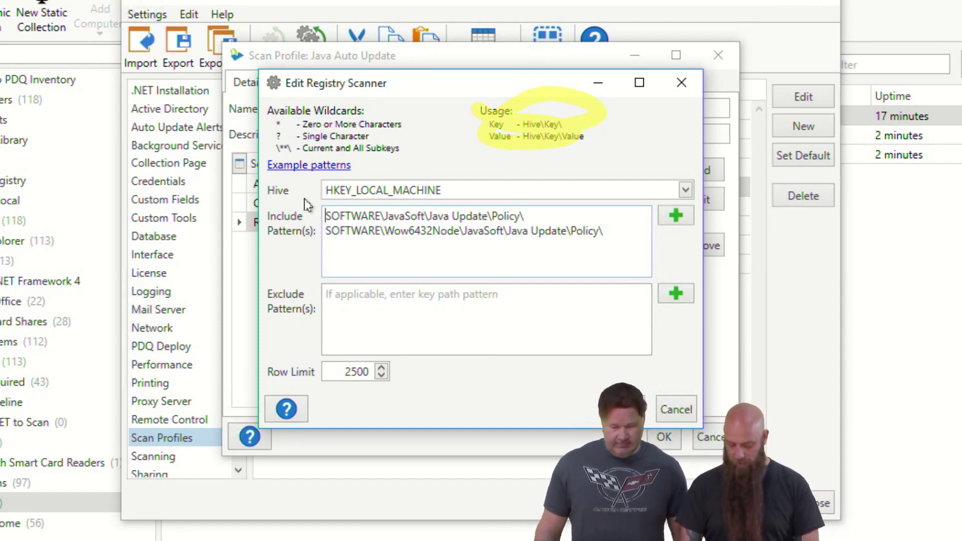
type("HKLM\\")
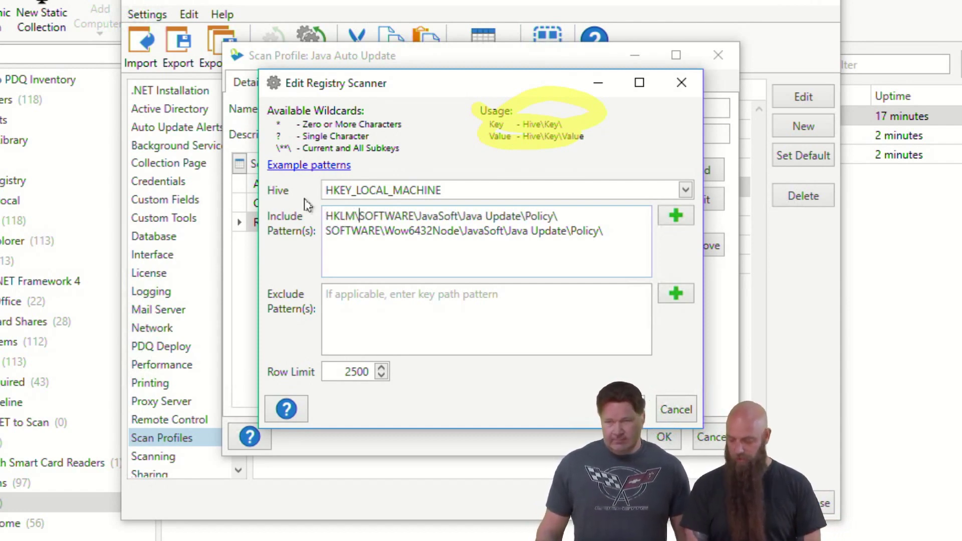
key("BackSpace")
key("BackSpace")
key("BackSpace")
key("BackSpace")
key("BackSpace")
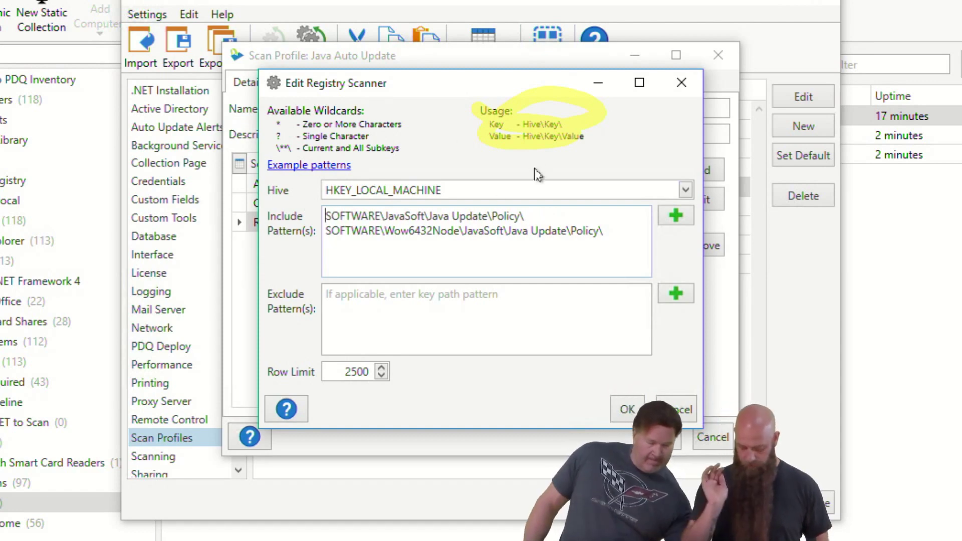
type("/")
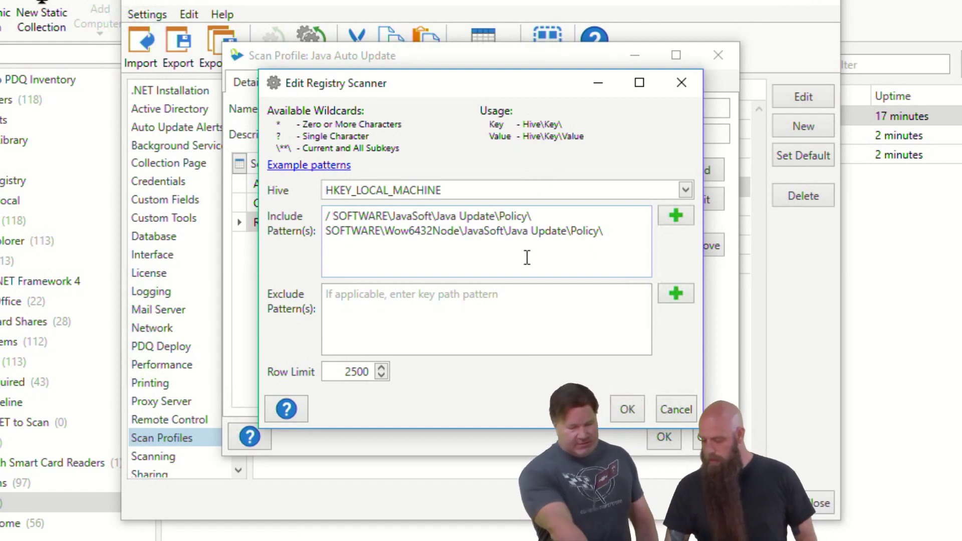
key("BackSpace")
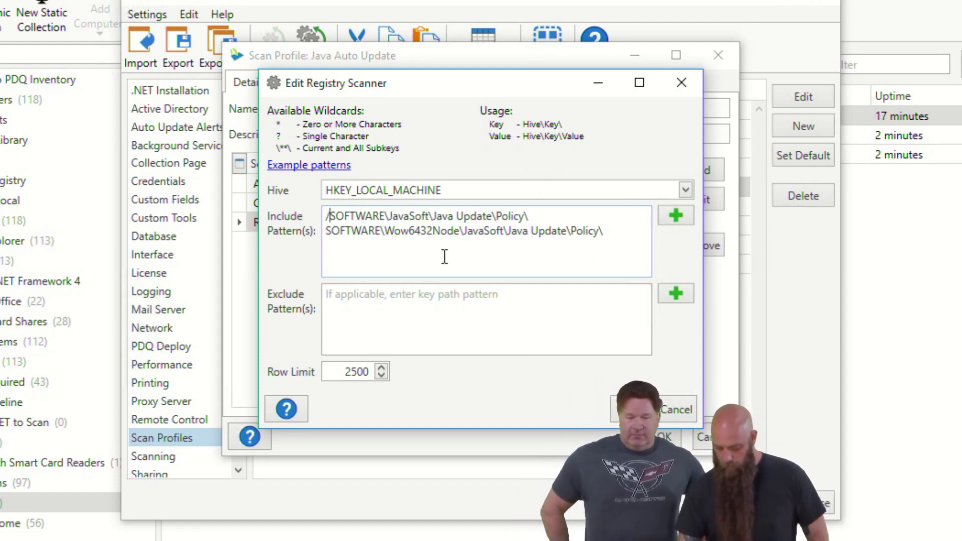
key("BackSpace")
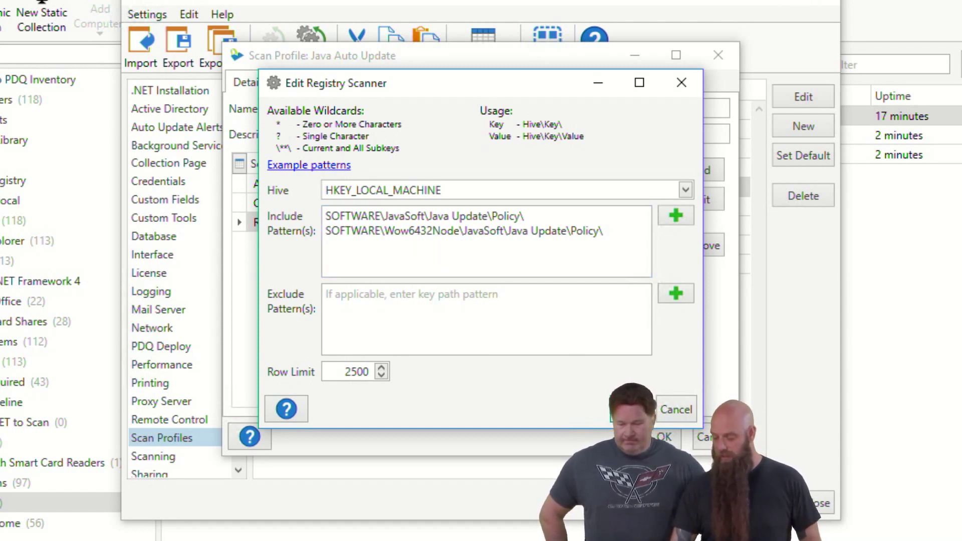
left_click(628, 409)
Step: Save the Java Auto Update profile, close Preferences, and scan COSTANZA with it
left_click(664, 436)
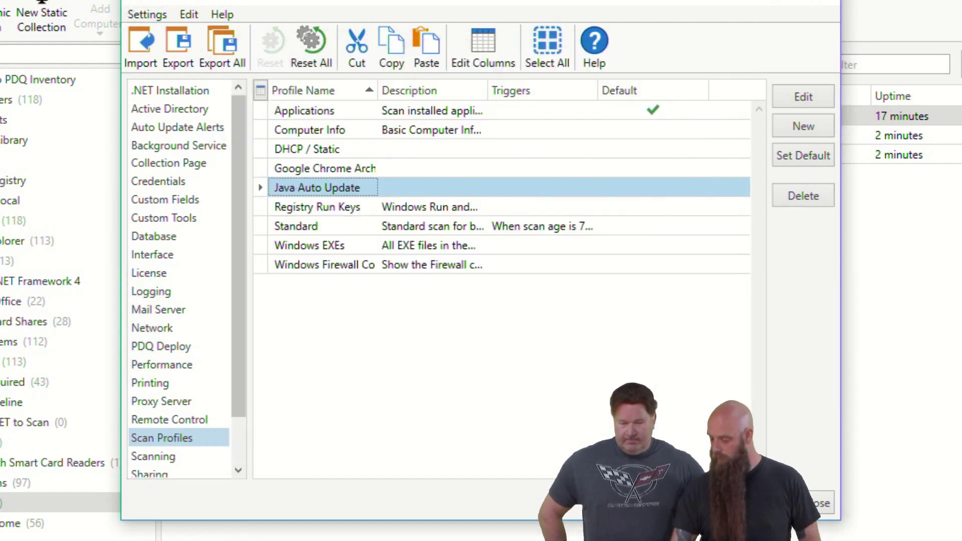
key("Escape")
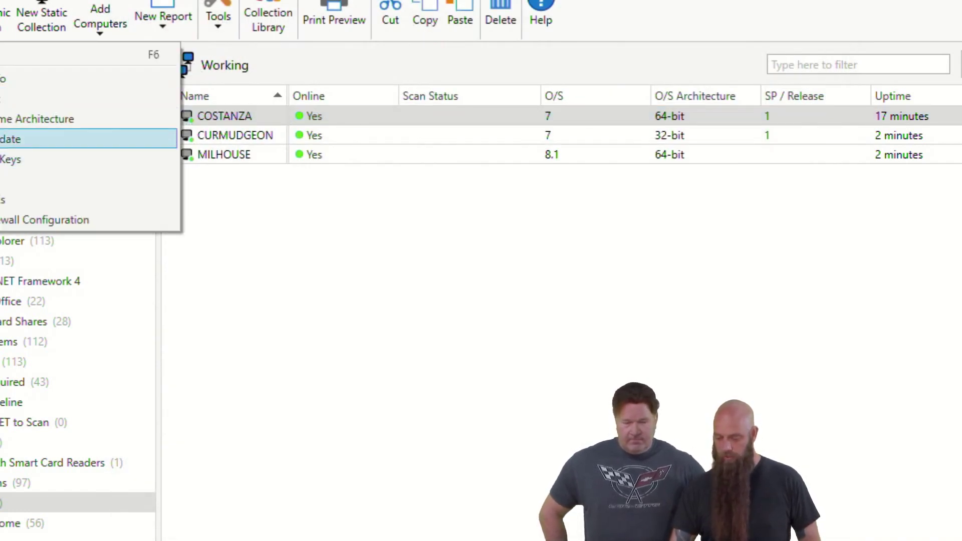
left_click(100, 137)
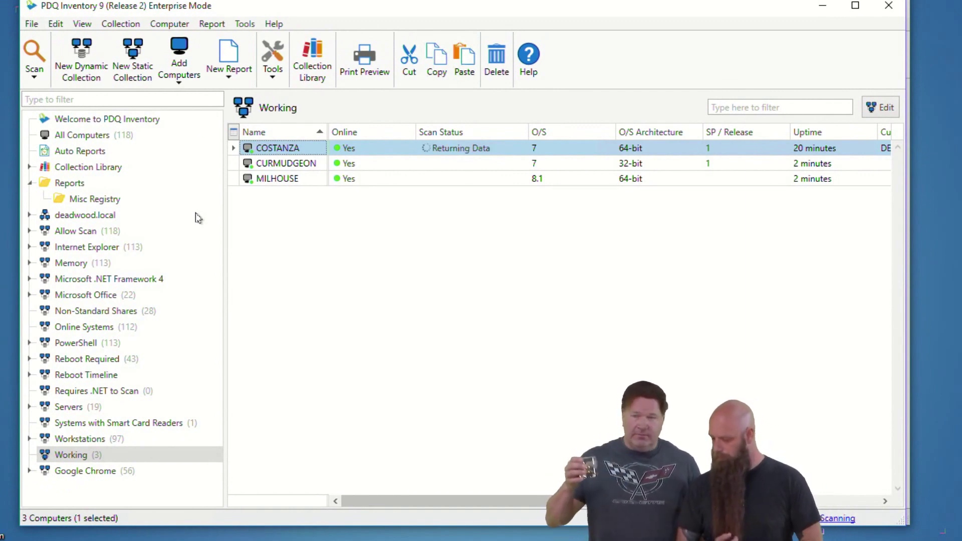
Step: Inspect COSTANZA's scanned registry details, then select MILHOUSE
double_click(276, 149)
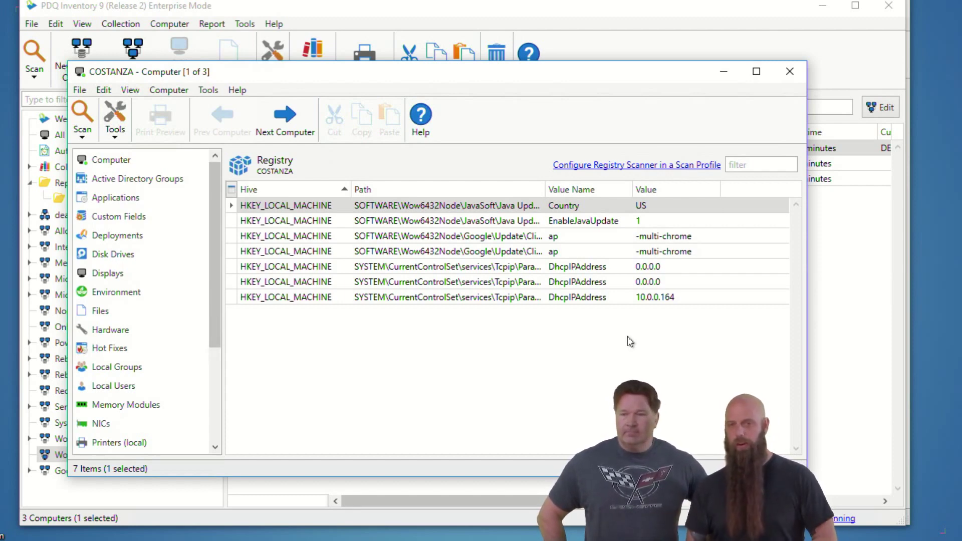
left_click(790, 72)
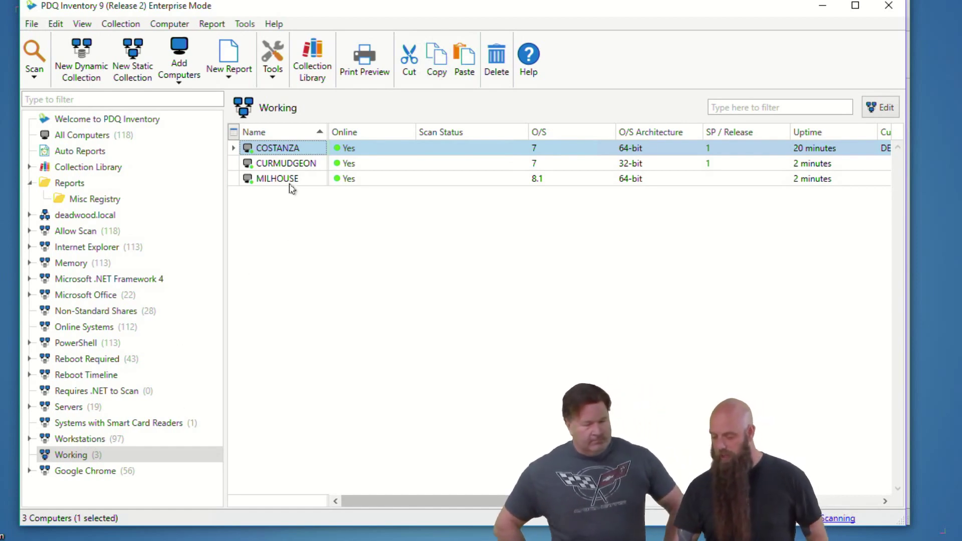
left_click(270, 176)
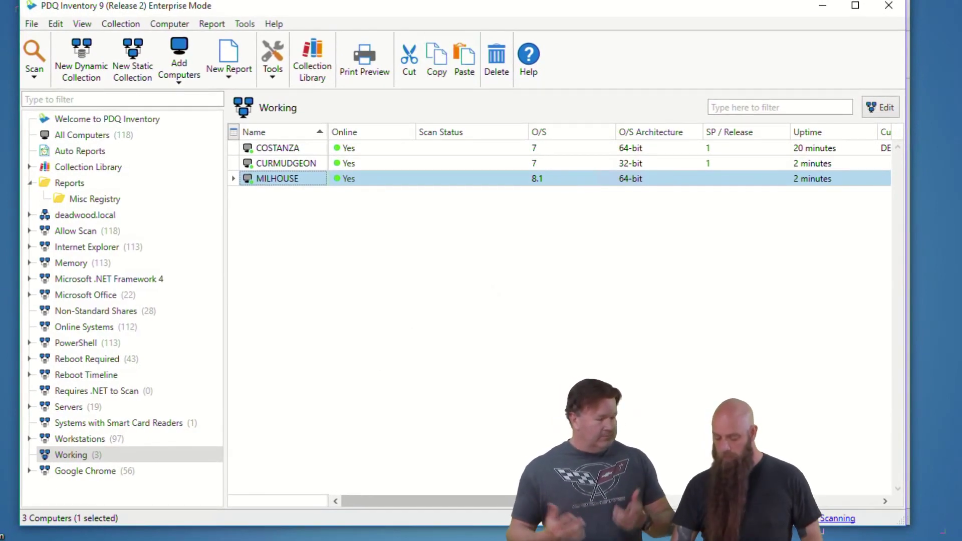
left_click(70, 503)
Step: Create dynamic collection 'Java Auto Update Enabled' with a Registry Path 'Starts With' SOFTWARE filter
left_click(70, 56)
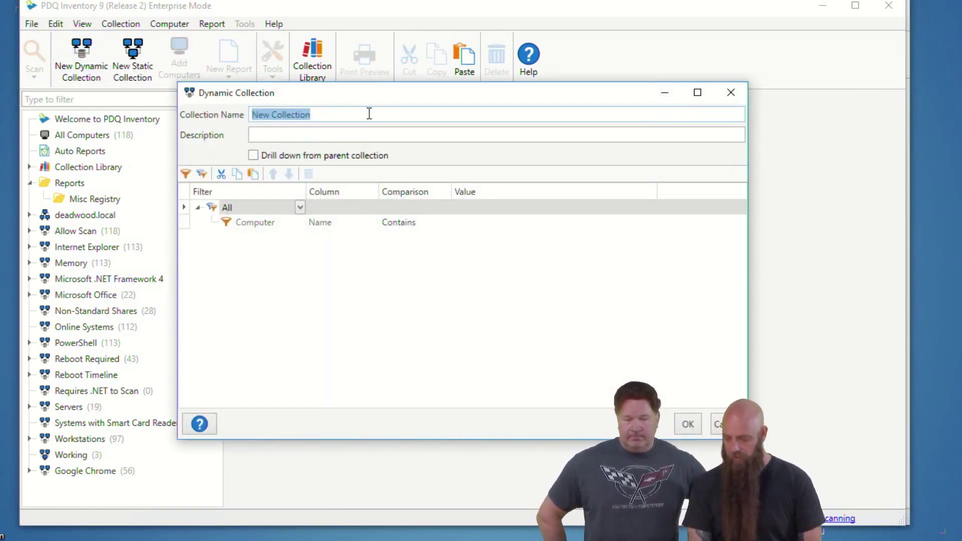
type("Java Auto Upd")
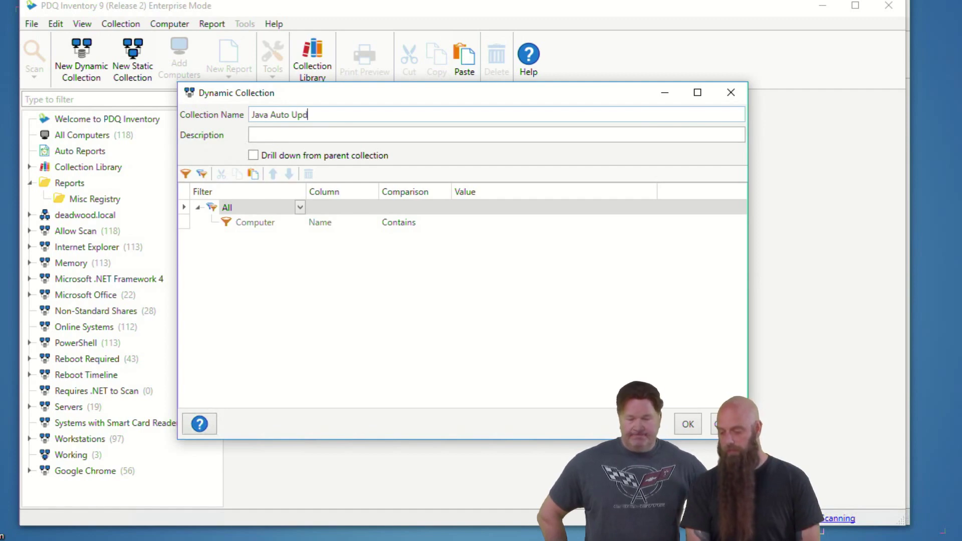
type("ate Enabled")
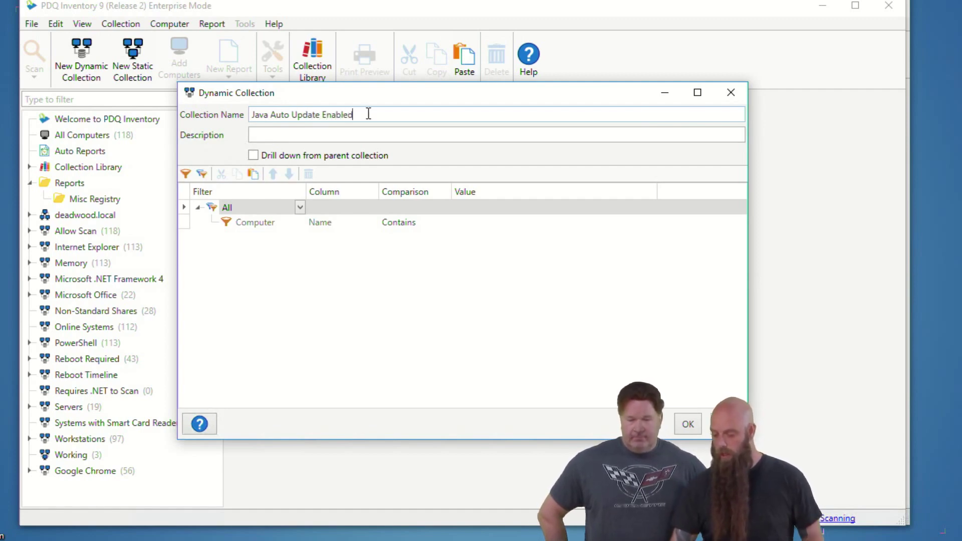
left_click(299, 224)
left_click(299, 223)
left_click(299, 223)
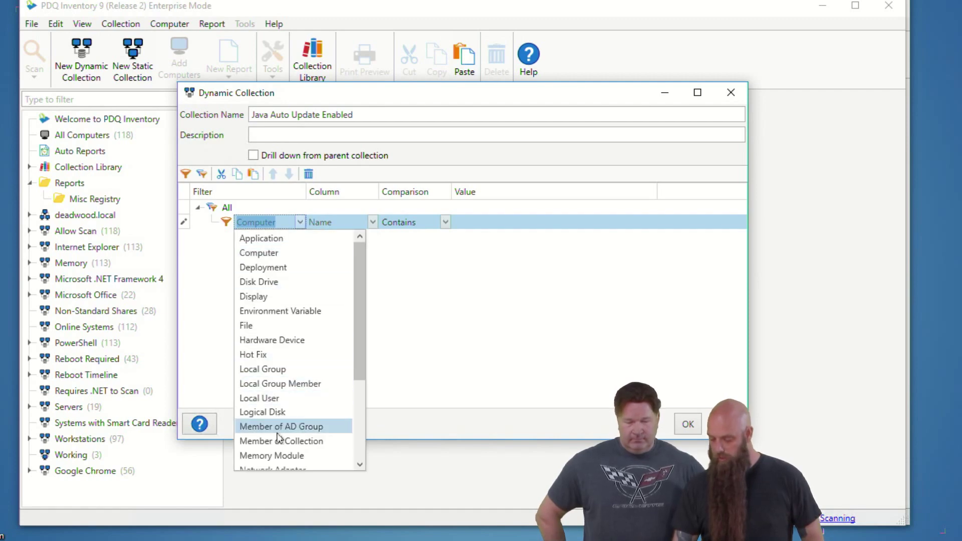
scroll(283, 441, "down", 2)
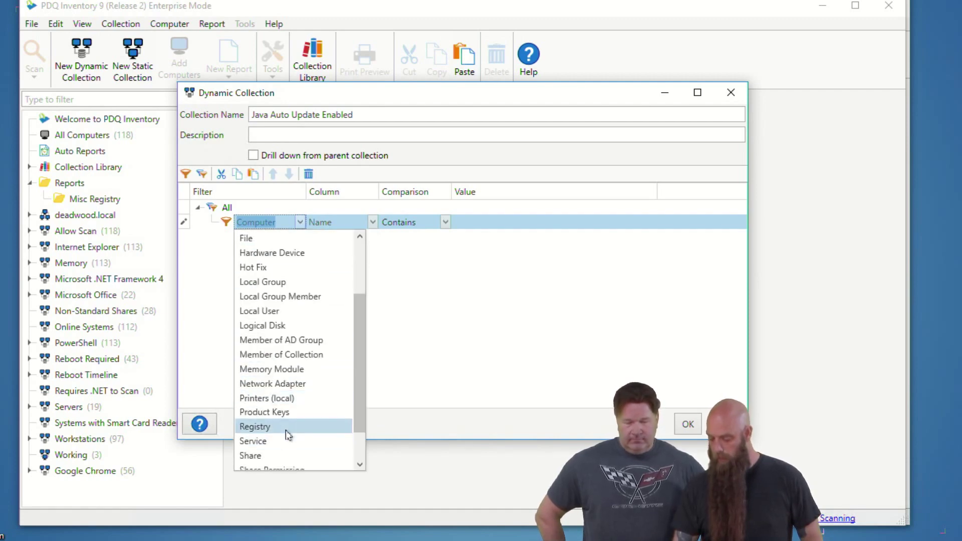
left_click(286, 430)
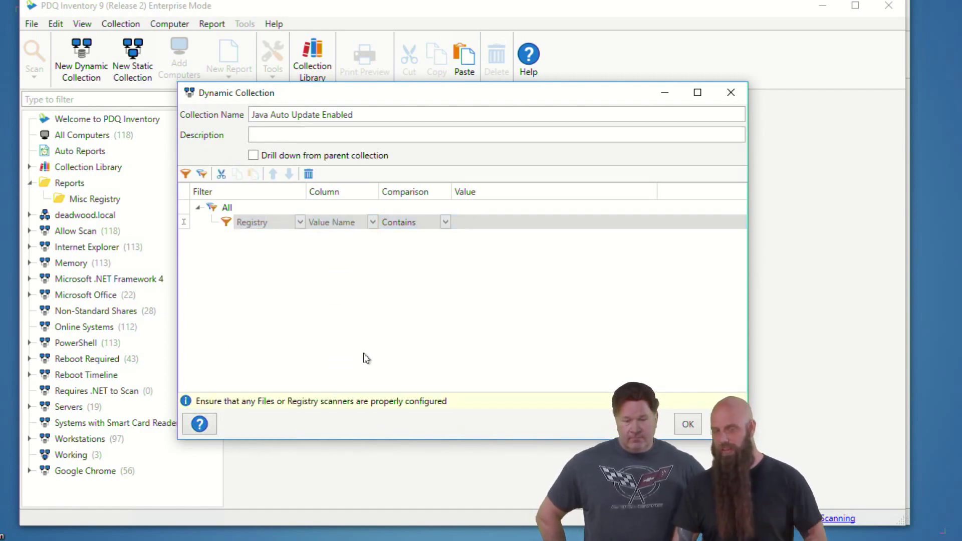
left_click(373, 223)
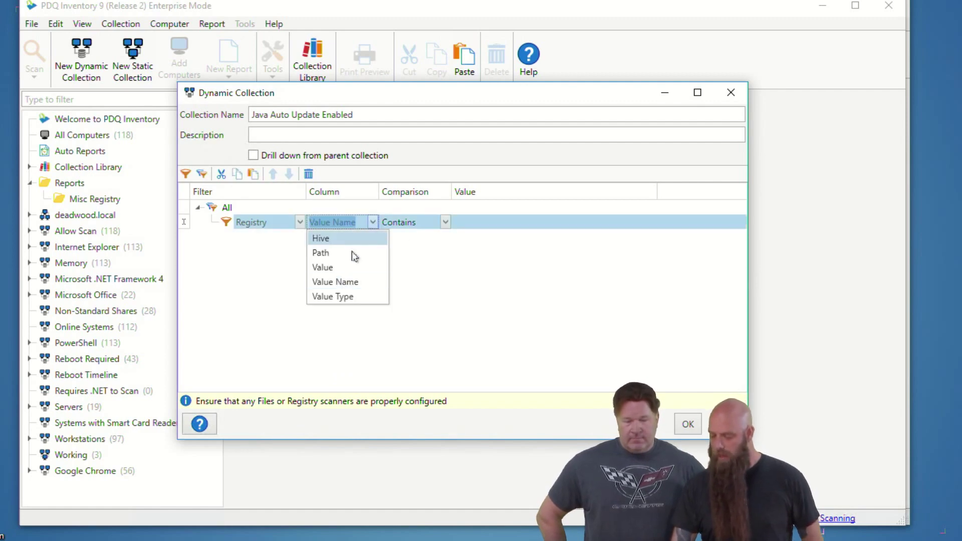
left_click(352, 253)
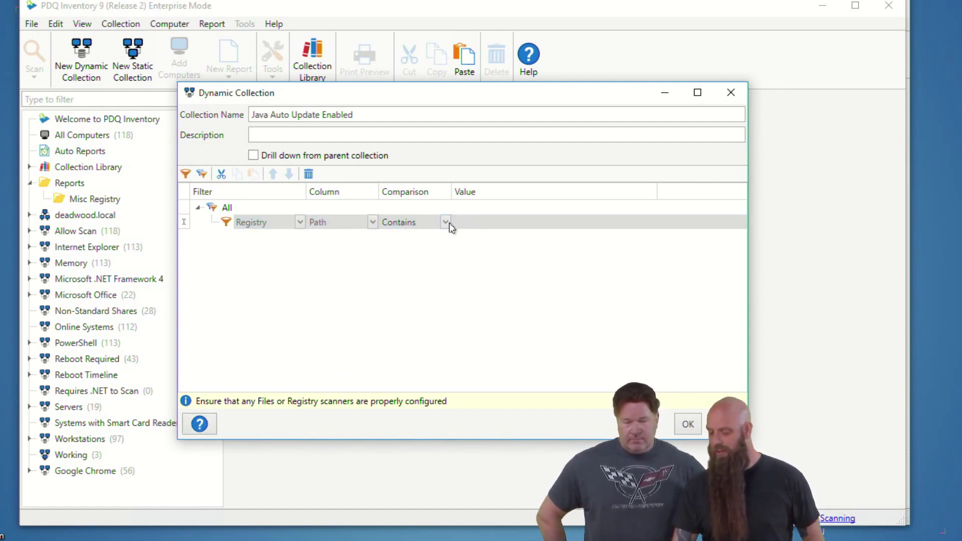
left_click(445, 222)
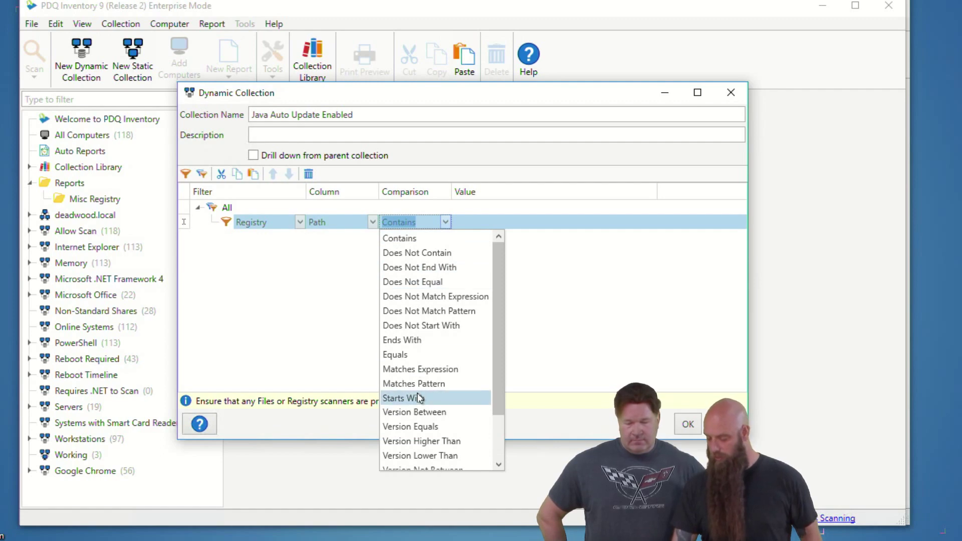
left_click(419, 398)
left_click(473, 223)
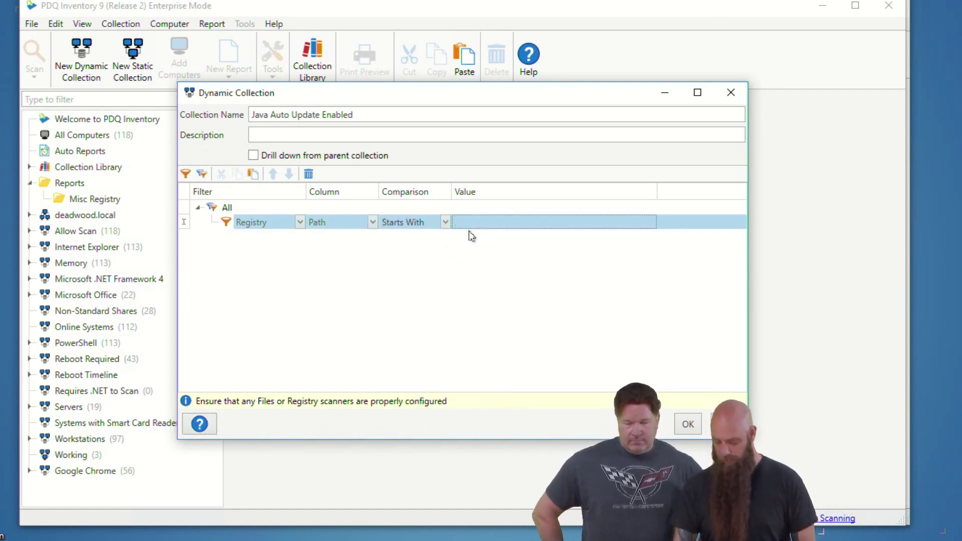
type("SOF")
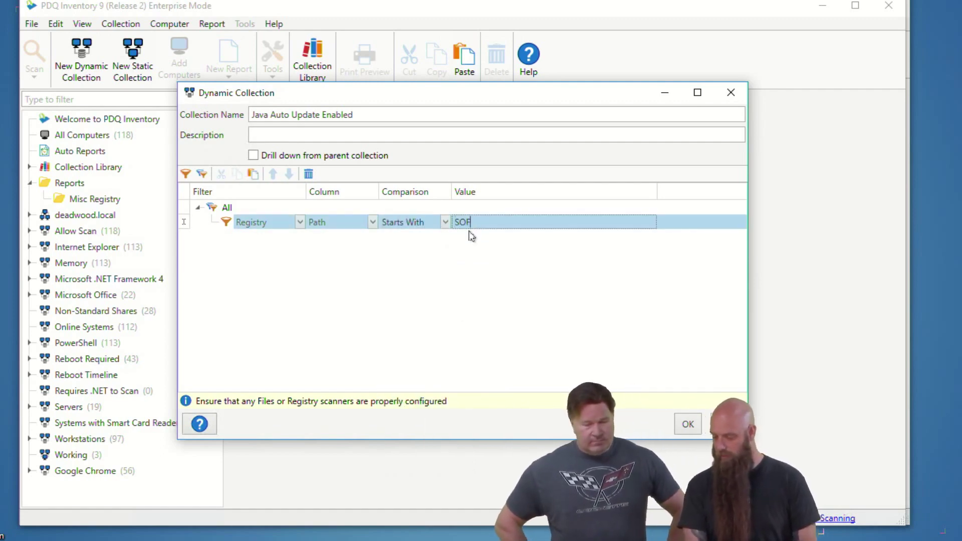
type("TWARE\\JavaSoft\\Policy\\Update")
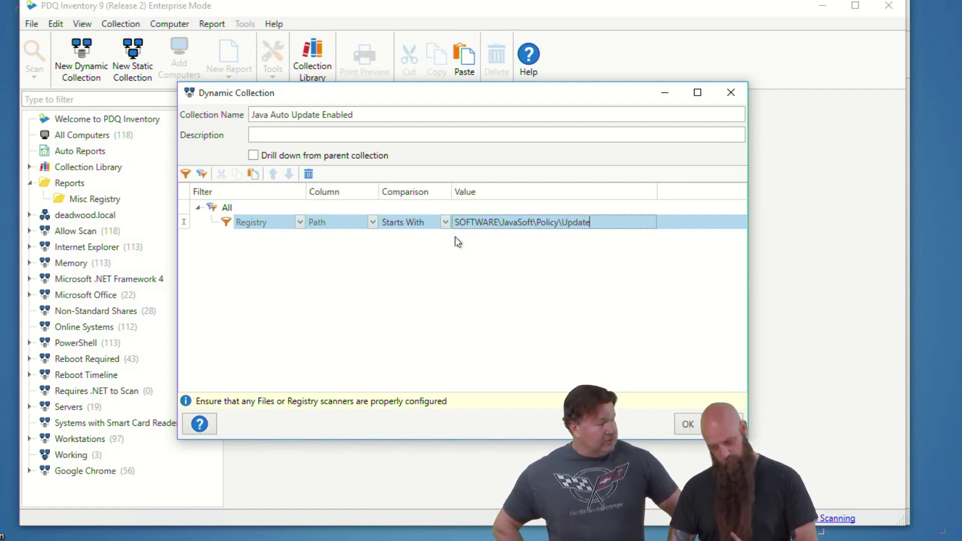
Step: Add a second Registry Path filter with the copied path plus 'Wow6432Node\'
left_click(185, 174)
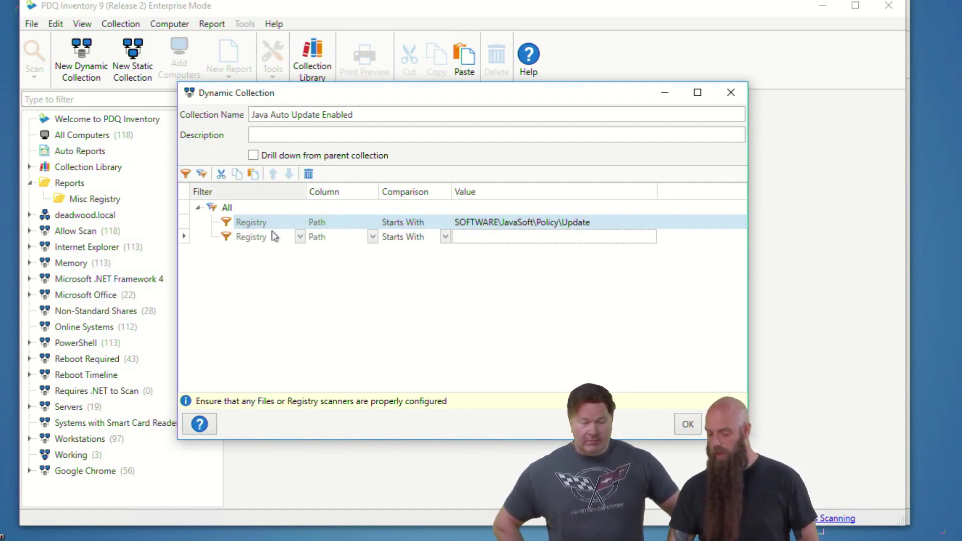
left_click_drag(596, 222, 441, 221)
key("ctrl+c")
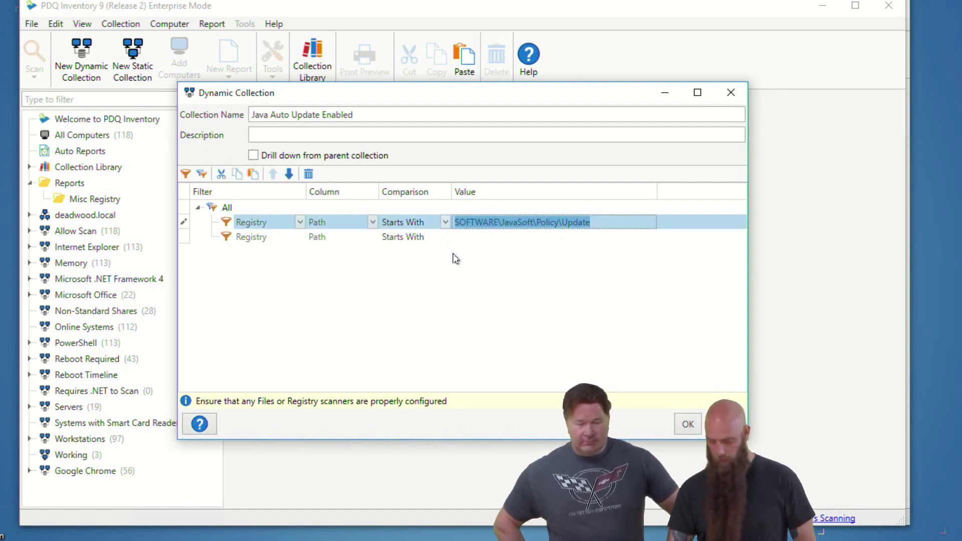
left_click(474, 237)
key("ctrl+v")
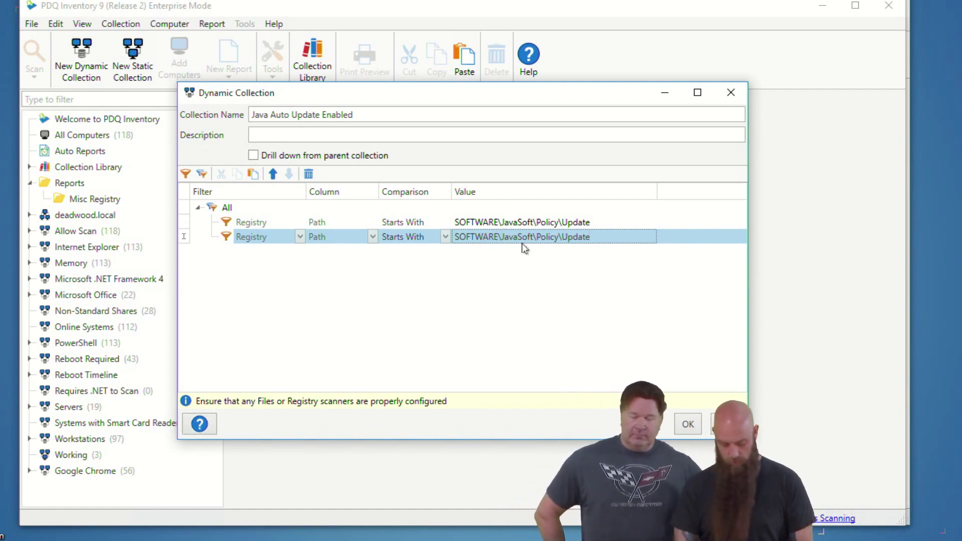
type("Wow6432Nod")
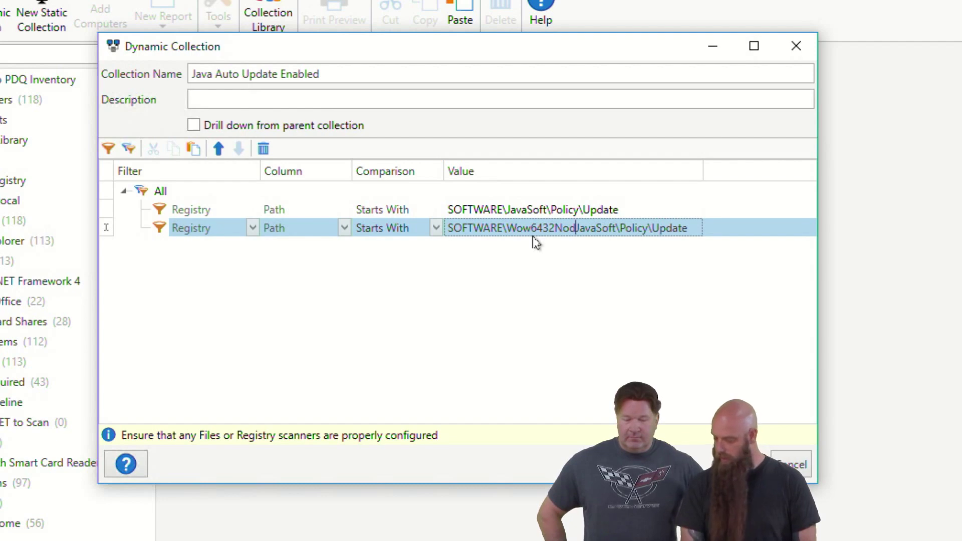
type("e\\")
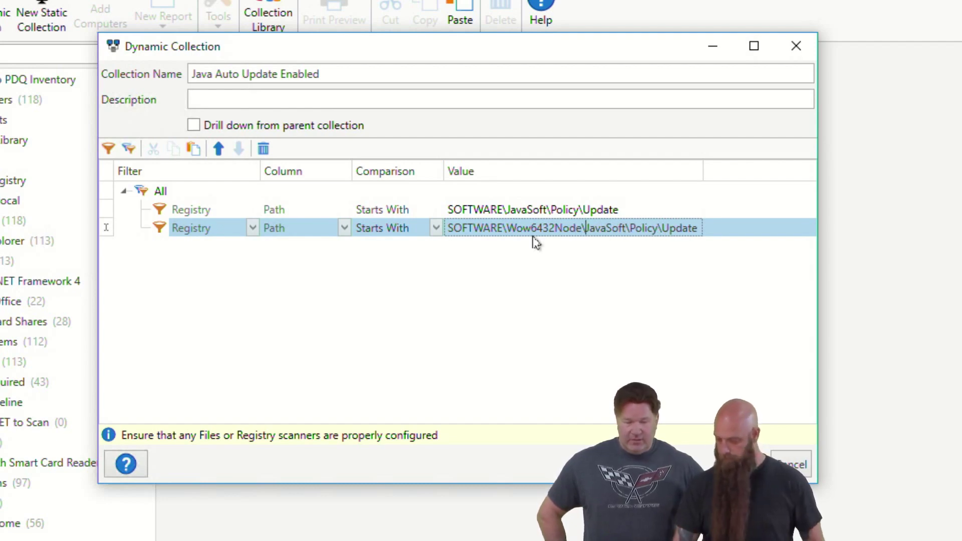
Step: Switch the filter group from All to Any and save the collection
left_click(235, 193)
left_click(253, 191)
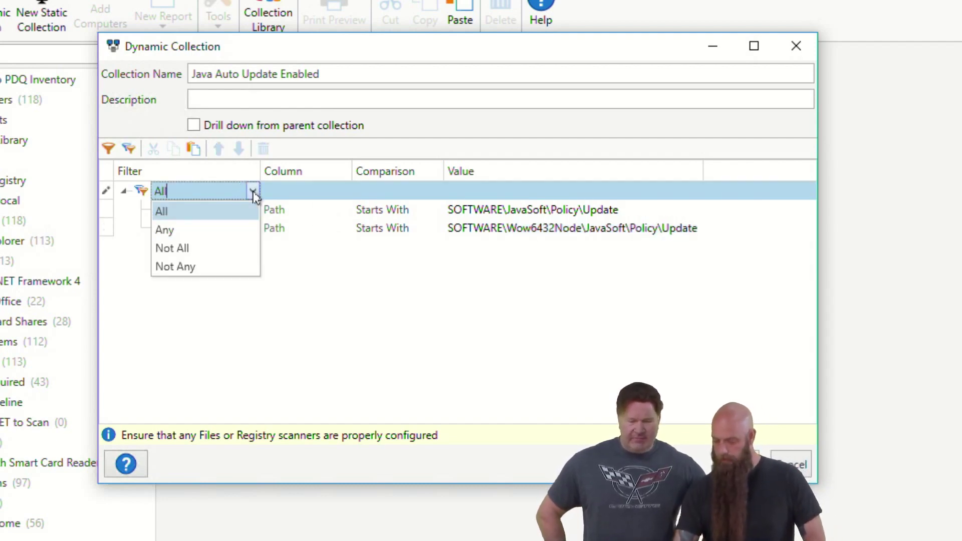
left_click(213, 230)
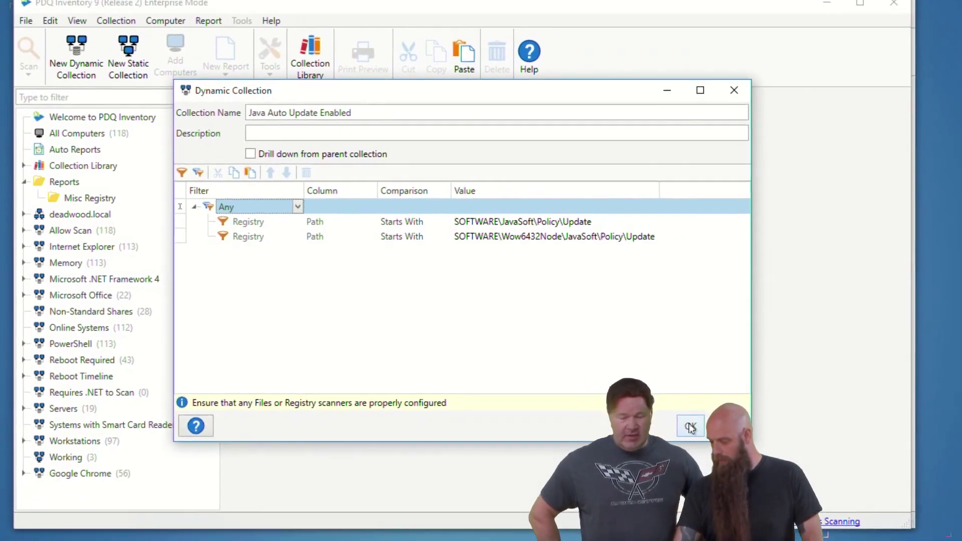
left_click(736, 465)
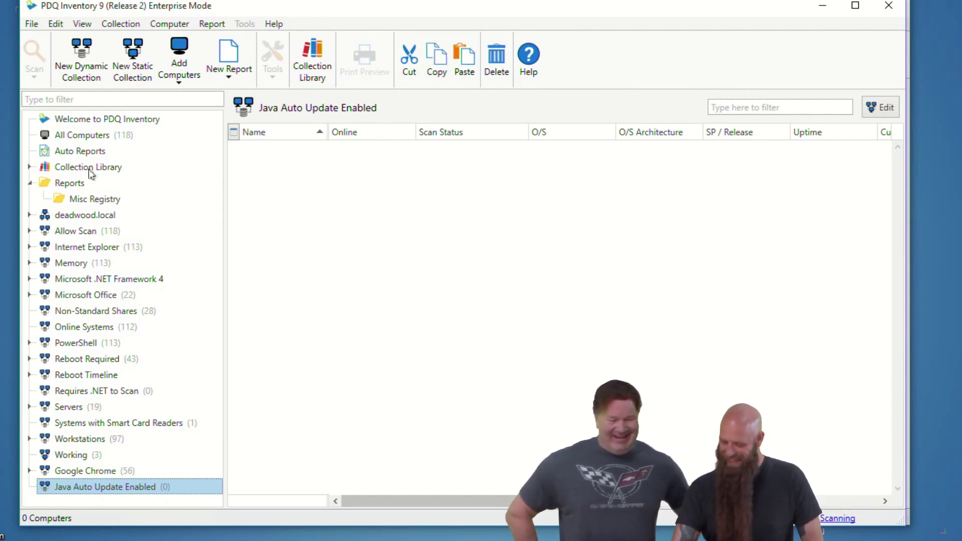
Step: Read COSTANZA's full Java Update registry path, then reopen the Java Auto Update Enabled collection
left_click(86, 455)
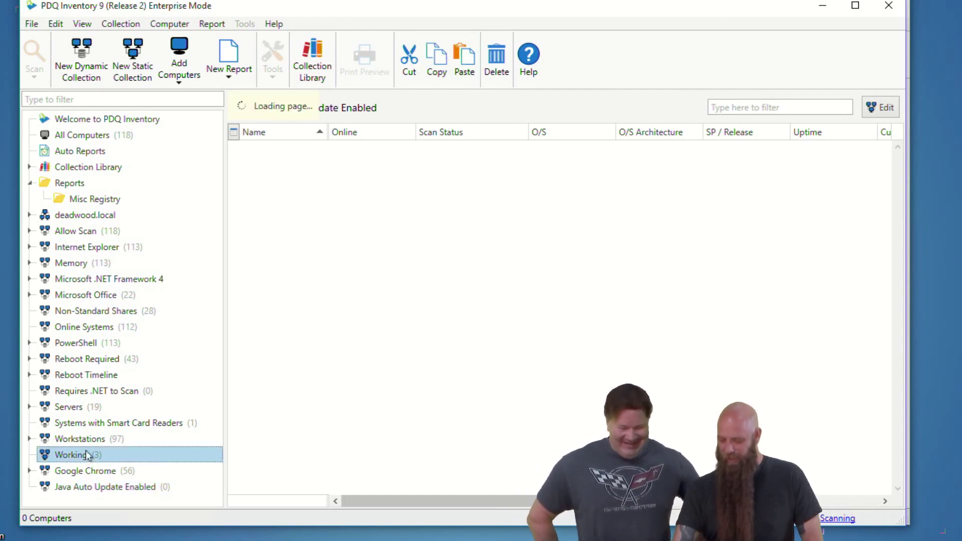
double_click(314, 152)
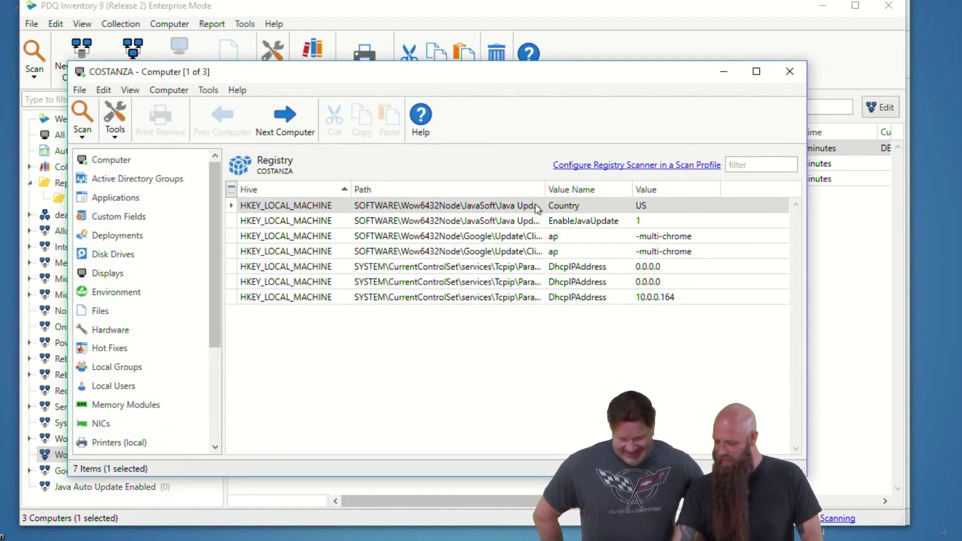
left_click_drag(545, 186, 578, 185)
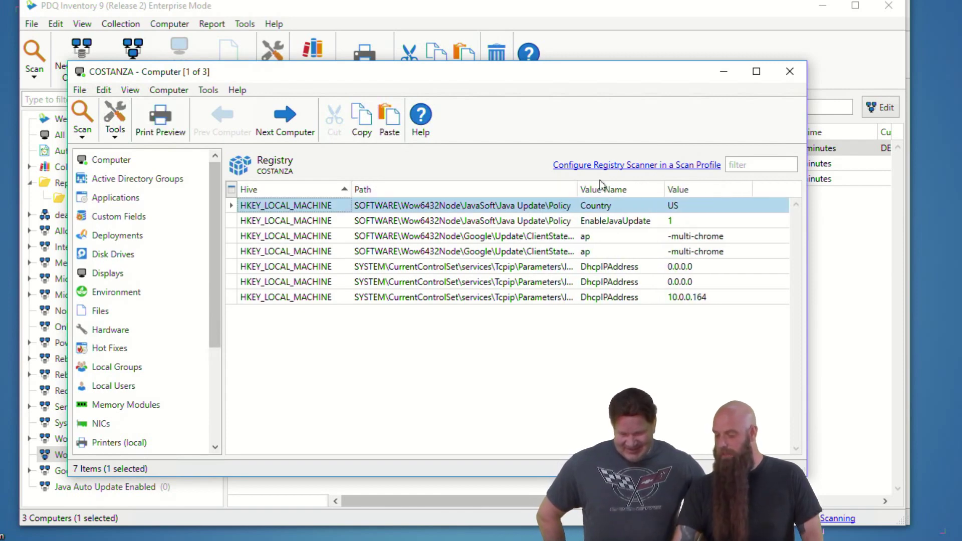
left_click(790, 75)
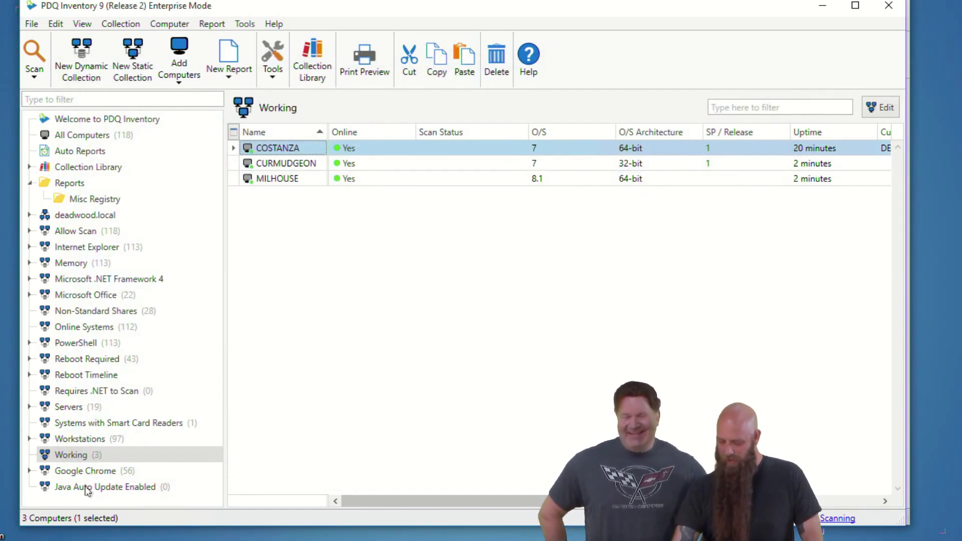
double_click(80, 487)
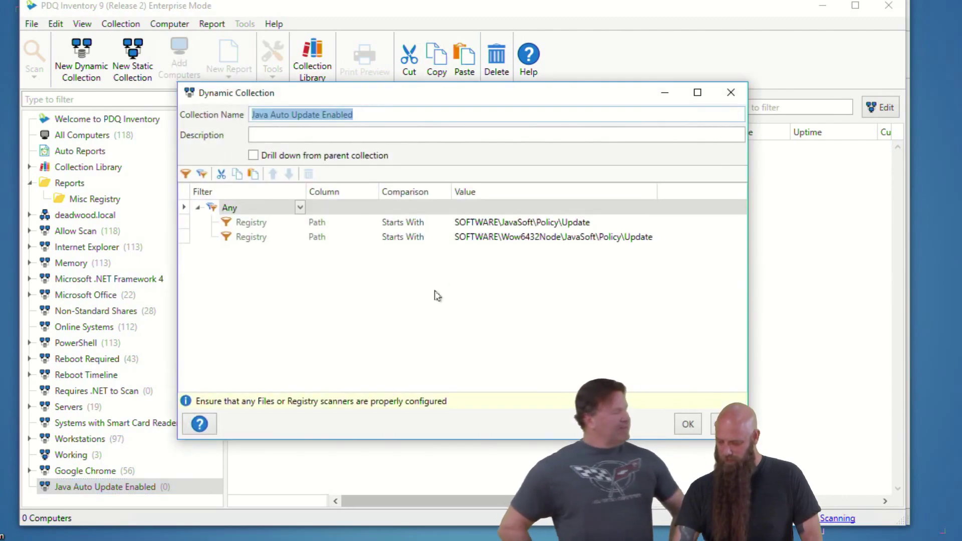
Step: Insert 'Java Update\' into both filter paths so they target JavaSoft\Java Update\Policy, and save
left_click(552, 219)
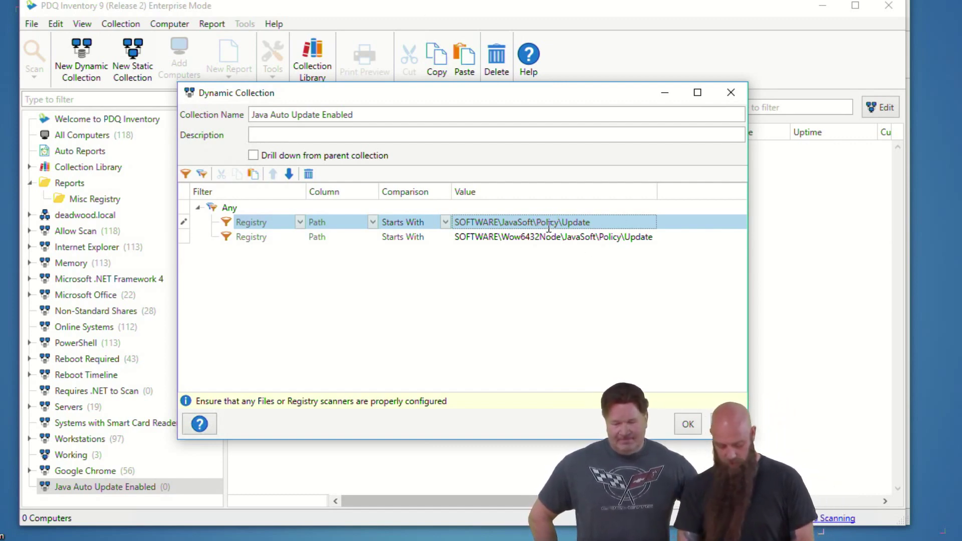
key("Left")
key("Left")
key("Left")
key("Left")
type("Java U")
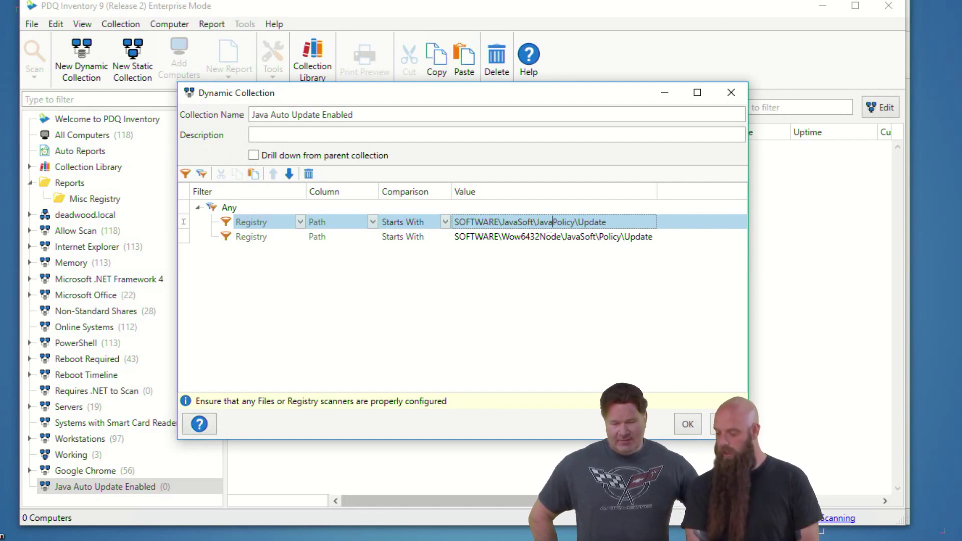
type("pdate")
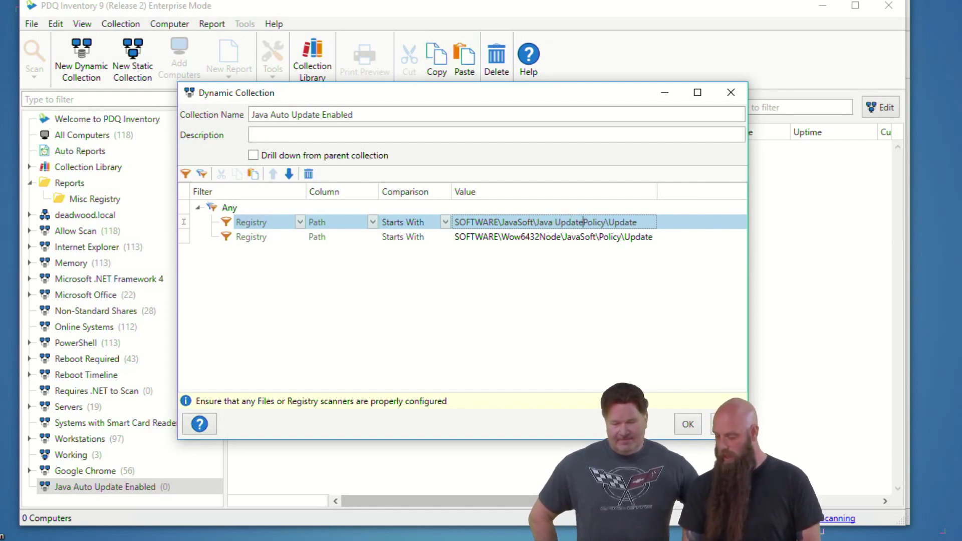
type("\\")
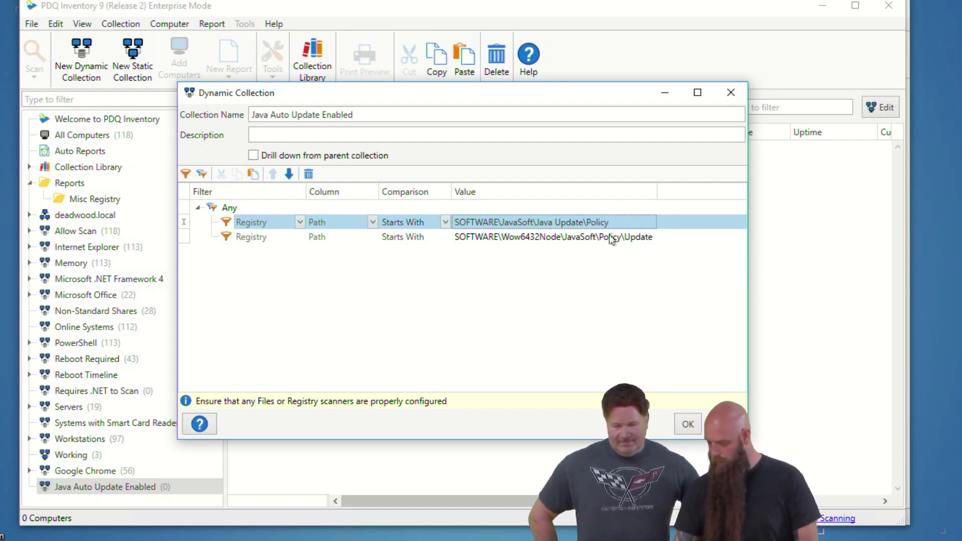
left_click(653, 237)
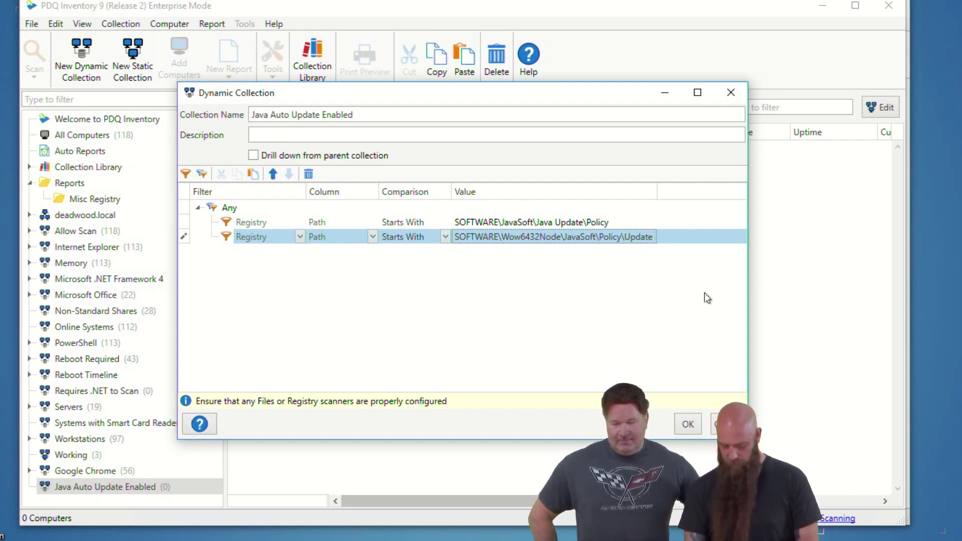
type("y")
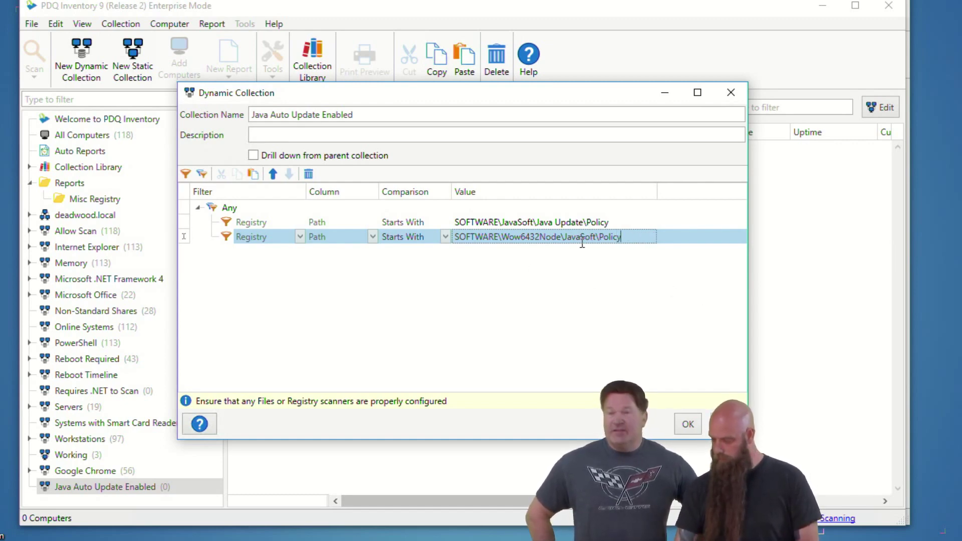
type("Java Update\\")
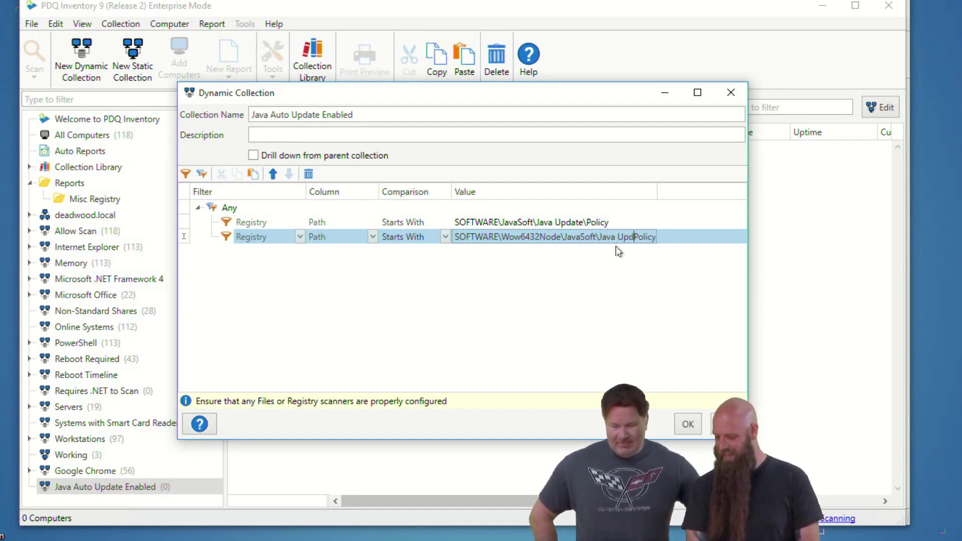
left_click(687, 426)
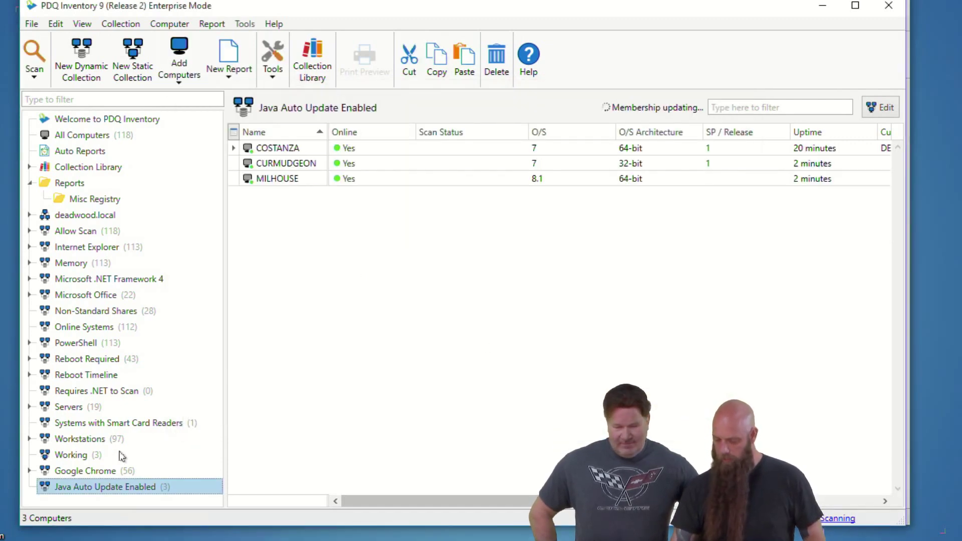
Step: Inspect COSTANZA's Registry page for its Java Update values, then reopen the Java Auto Update Enabled filters
double_click(95, 487)
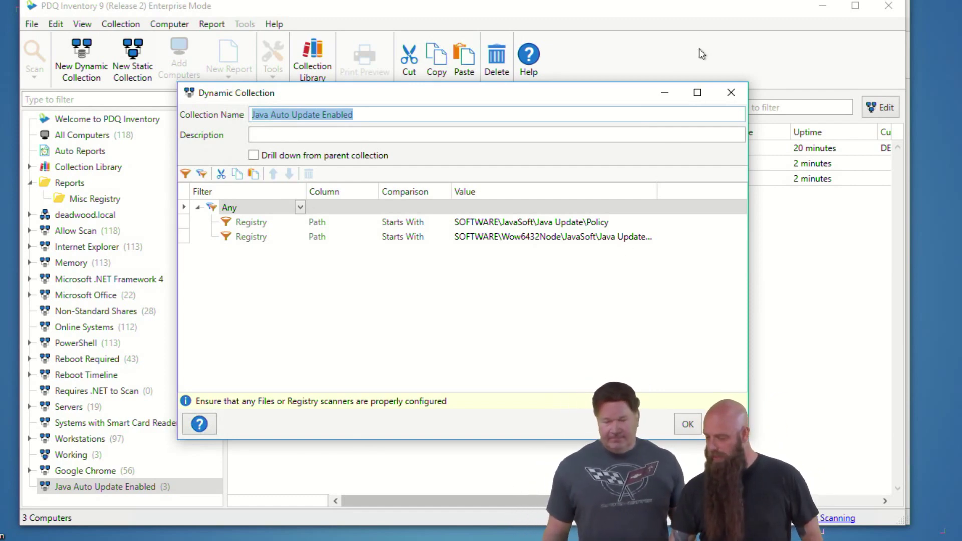
key("Escape")
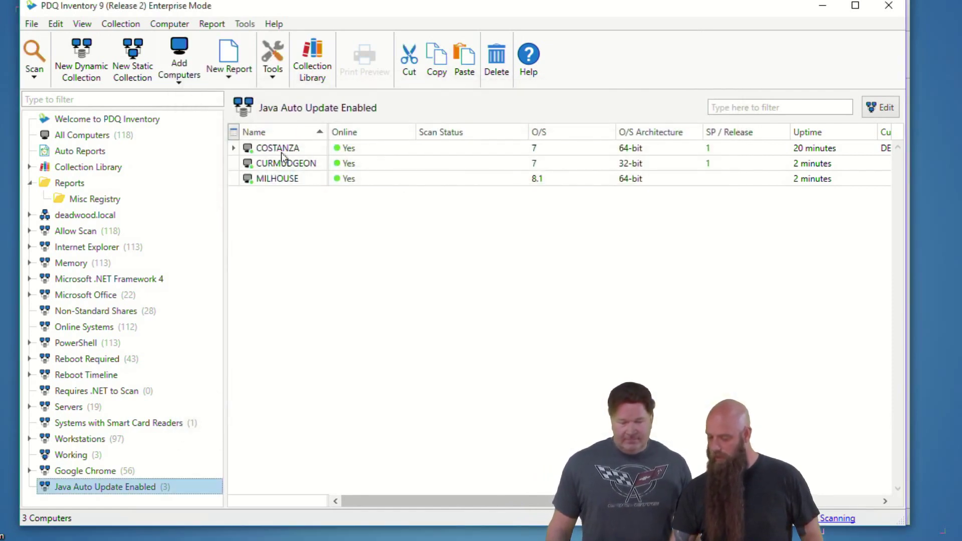
double_click(280, 149)
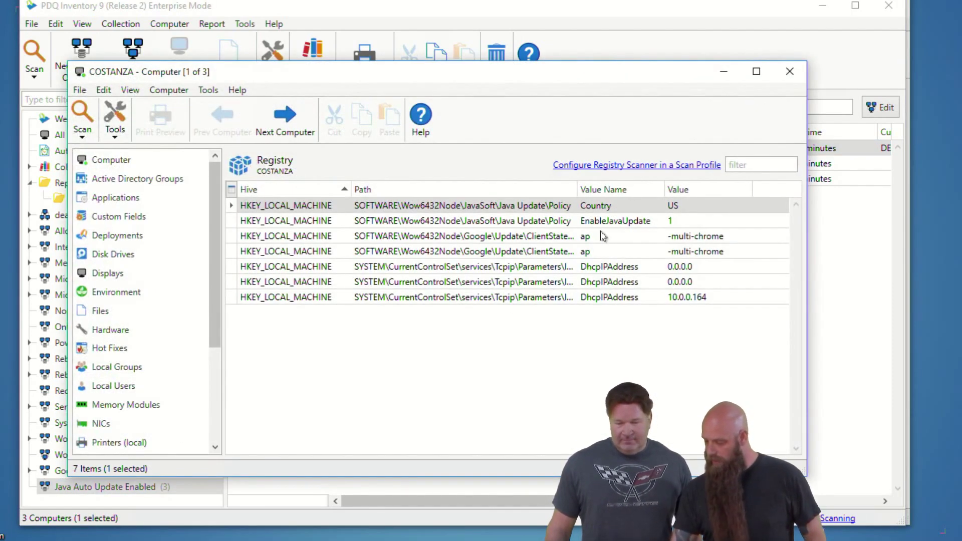
left_click(790, 71)
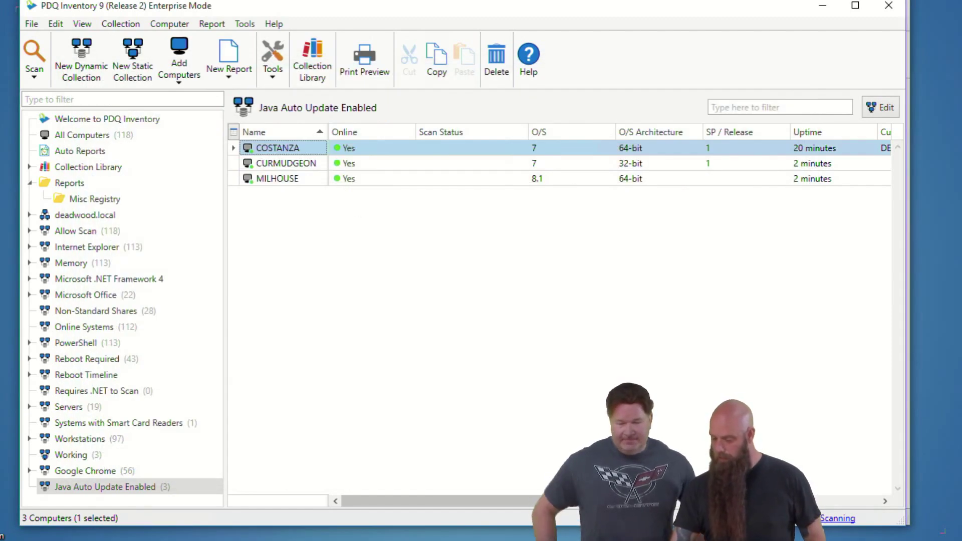
double_click(144, 485)
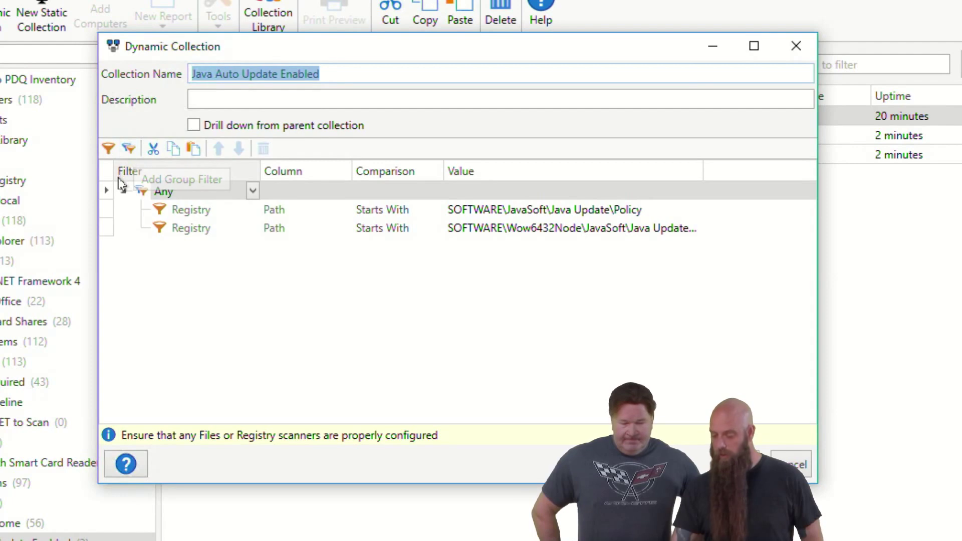
Step: Add a nested group with a Registry Value Name 'Version Equals' Java condition and save the collection
left_click(210, 211)
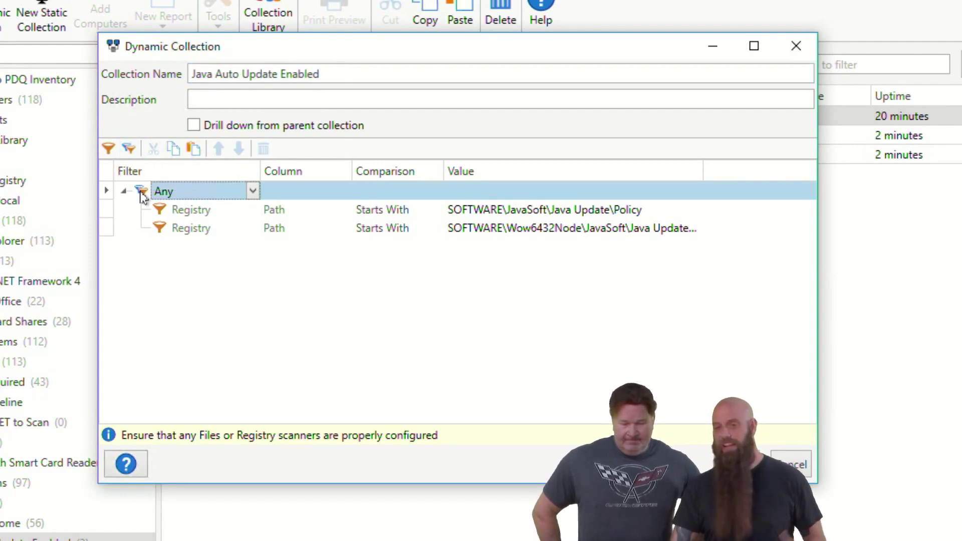
left_click(130, 149)
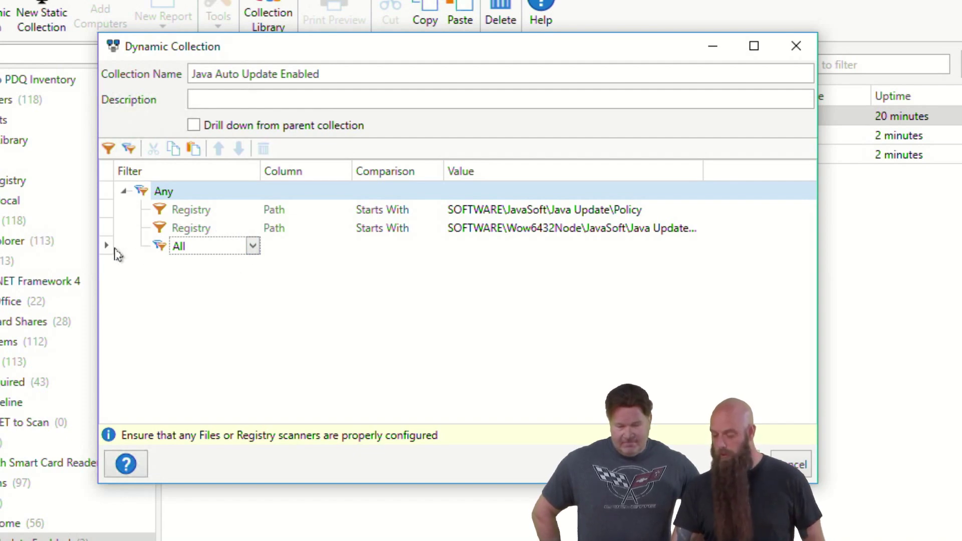
left_click(108, 149)
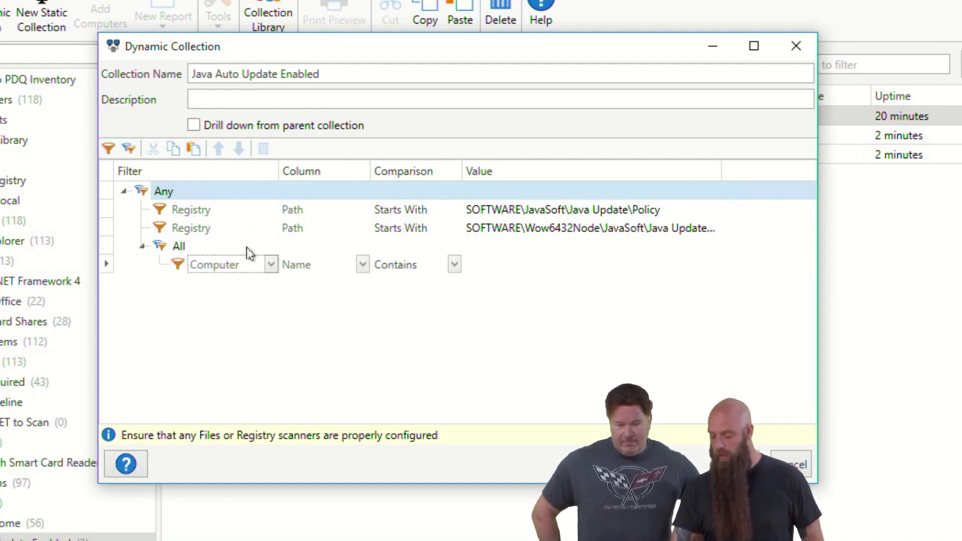
left_click(271, 264)
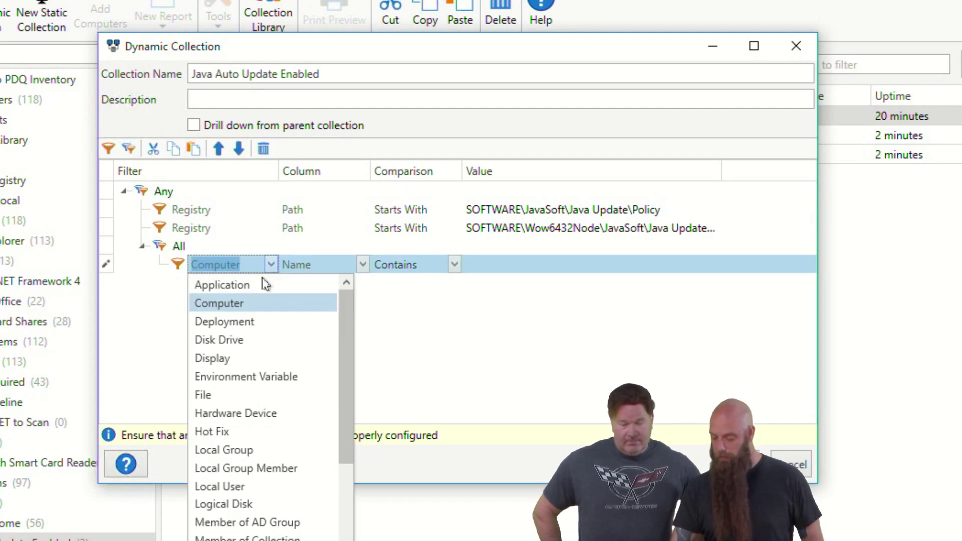
scroll(243, 496, "down", 2)
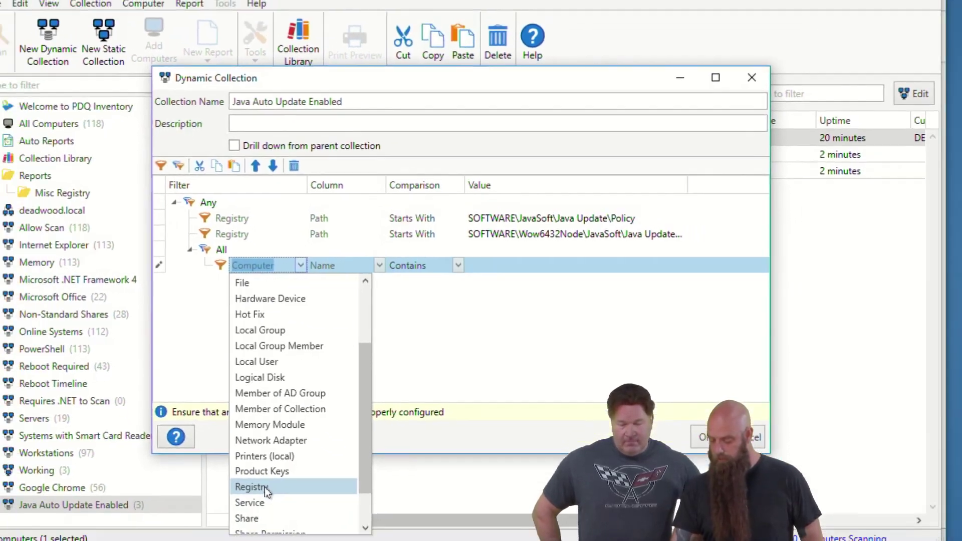
left_click(214, 522)
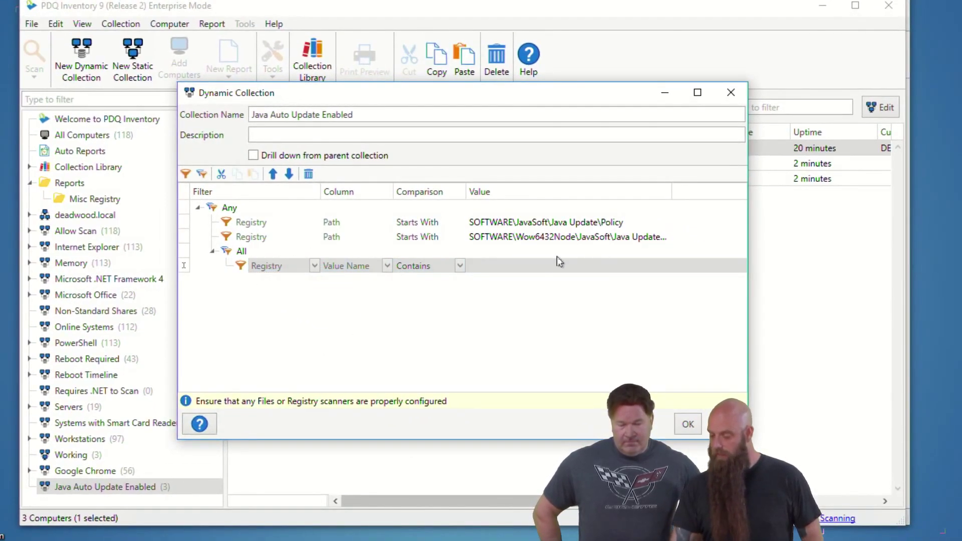
left_click(460, 266)
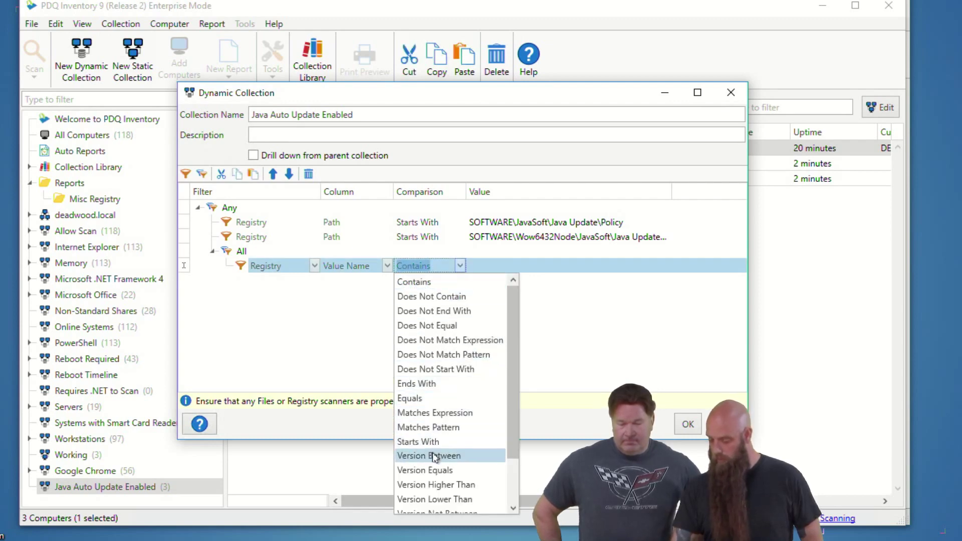
left_click(434, 469)
left_click(497, 267)
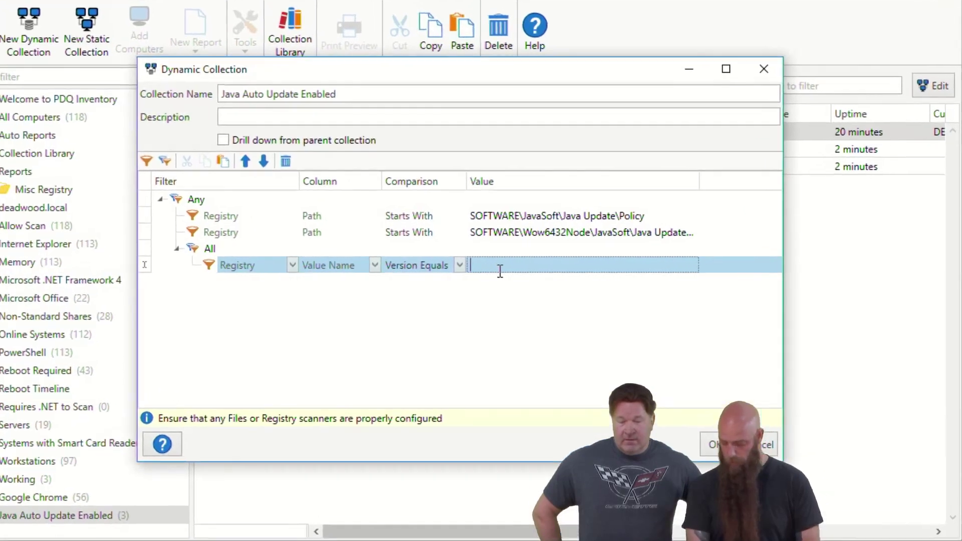
type("J")
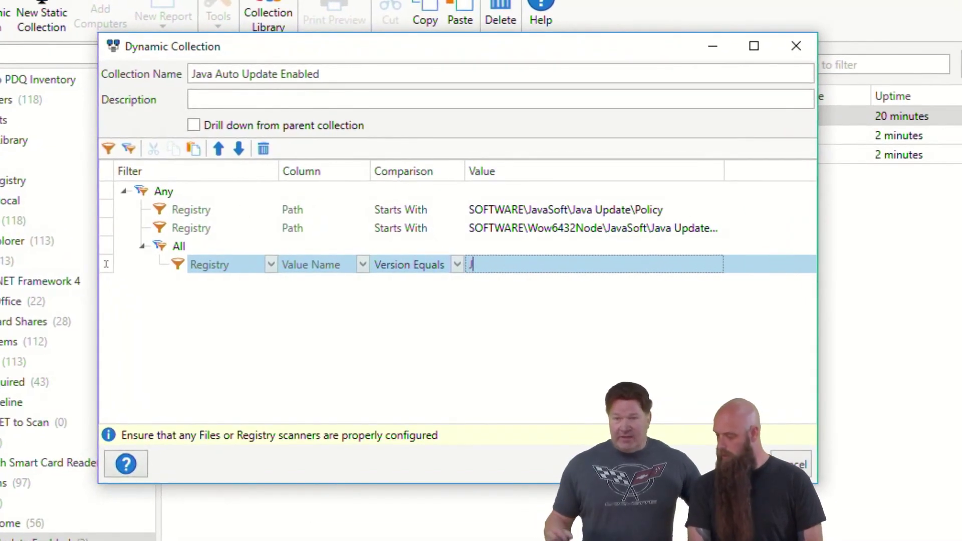
type("ava")
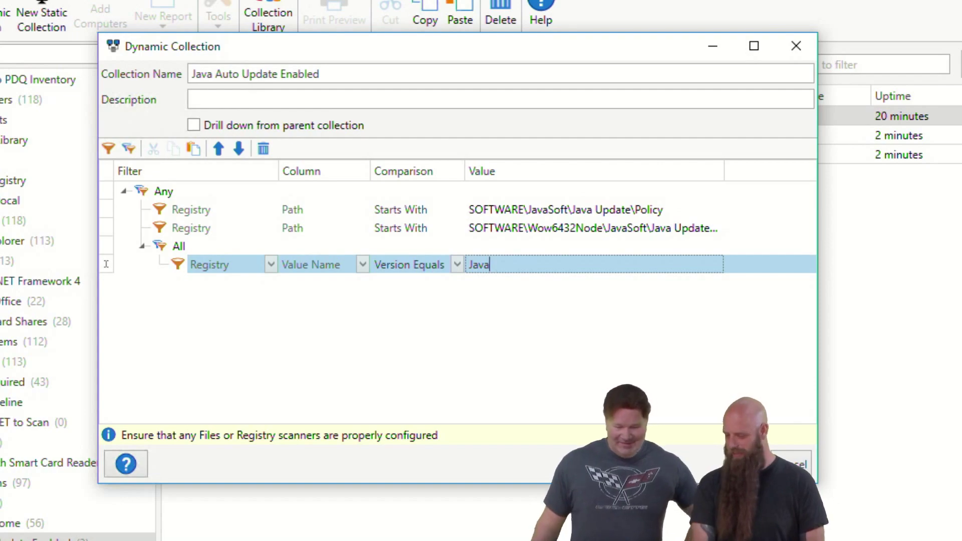
key("Return")
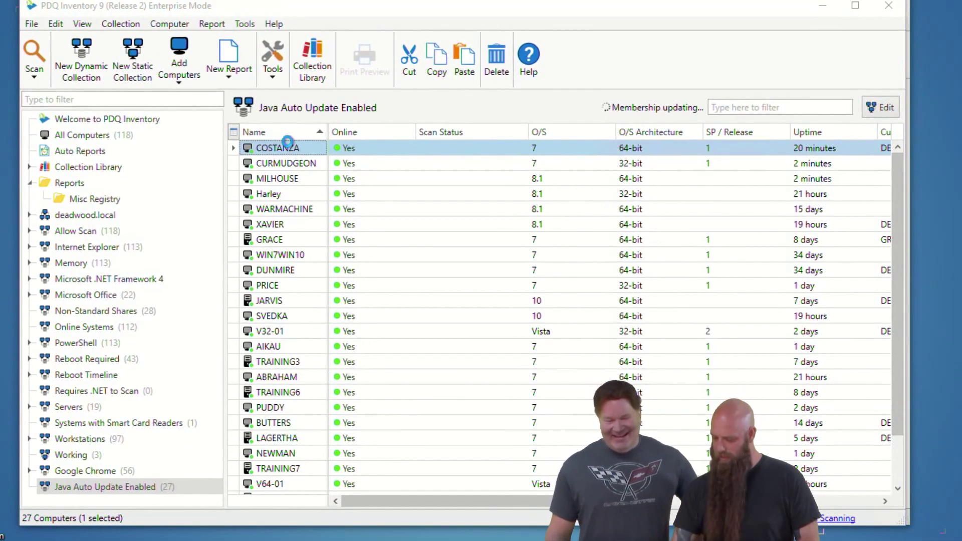
Step: Recheck COSTANZA's registry values, then change the Java condition's value to EnableJavaUpdate
double_click(283, 115)
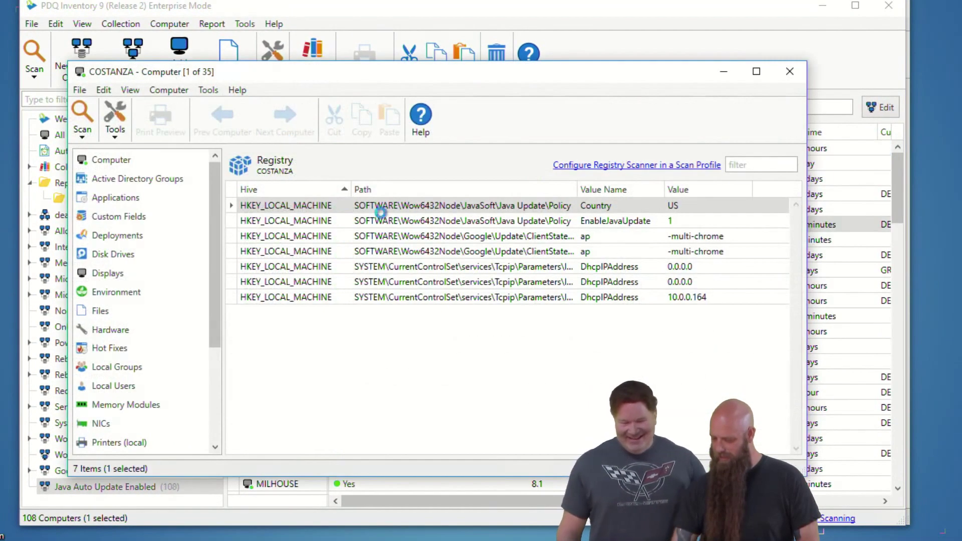
left_click(774, 75)
double_click(100, 483)
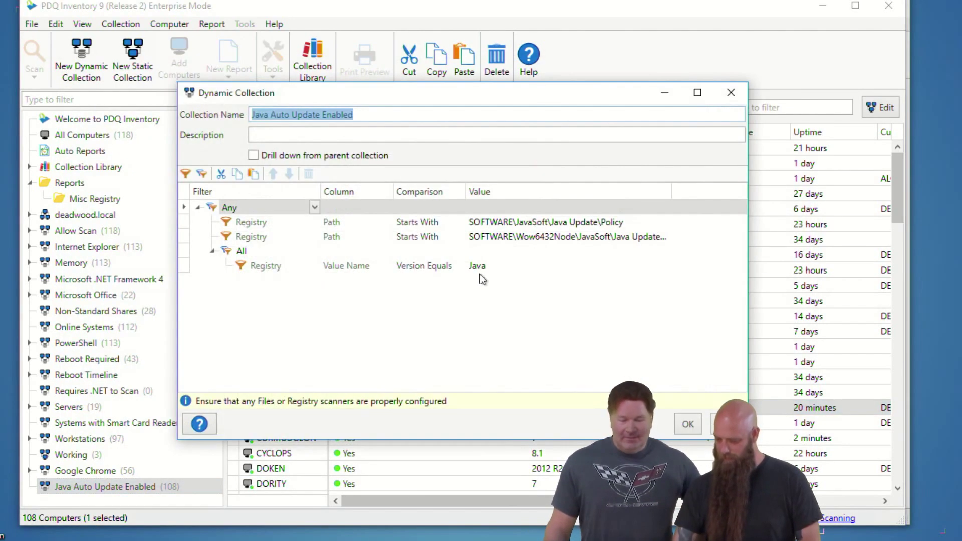
left_click(509, 270)
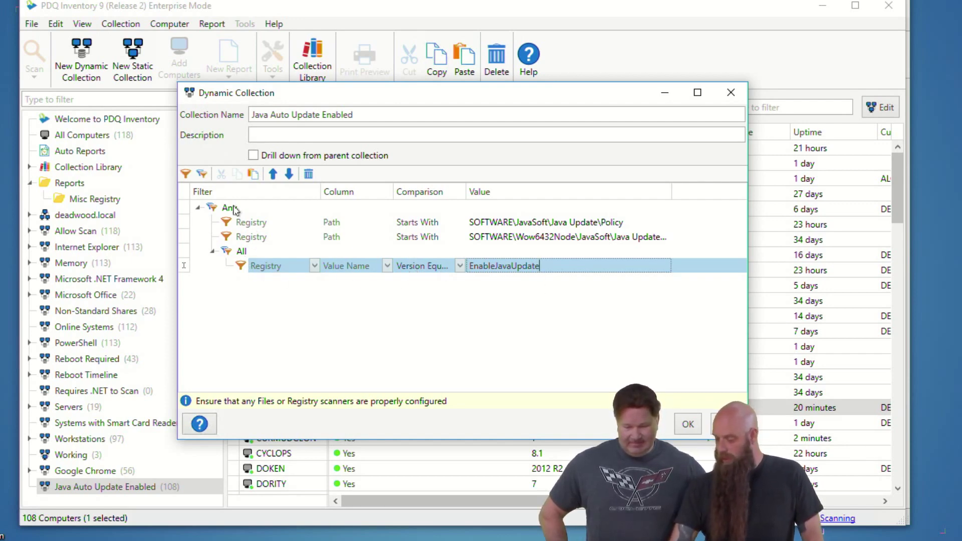
Step: Add a registry Value 'Version Higher Than 0' condition below EnableJavaUpdate and save the collection
left_click(186, 174)
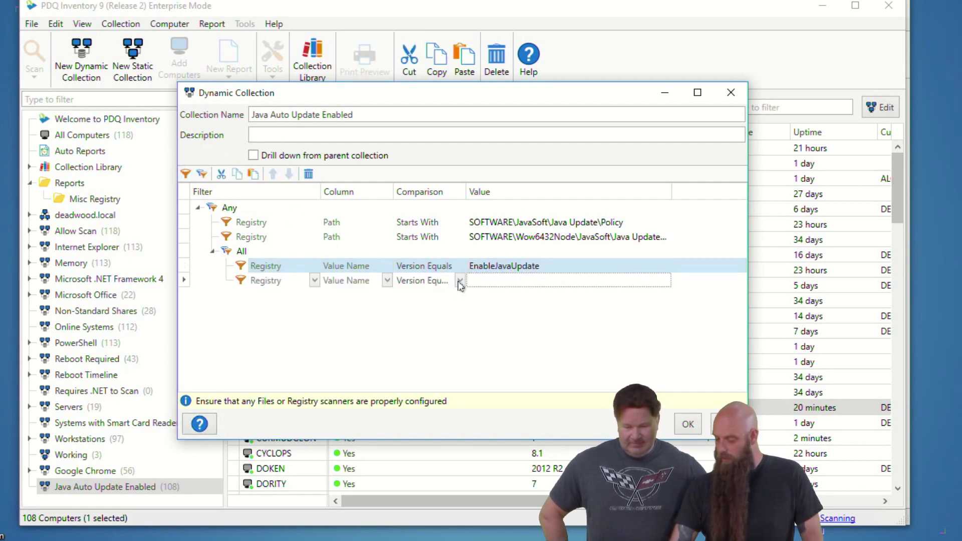
left_click(460, 280)
left_click(387, 281)
left_click(387, 281)
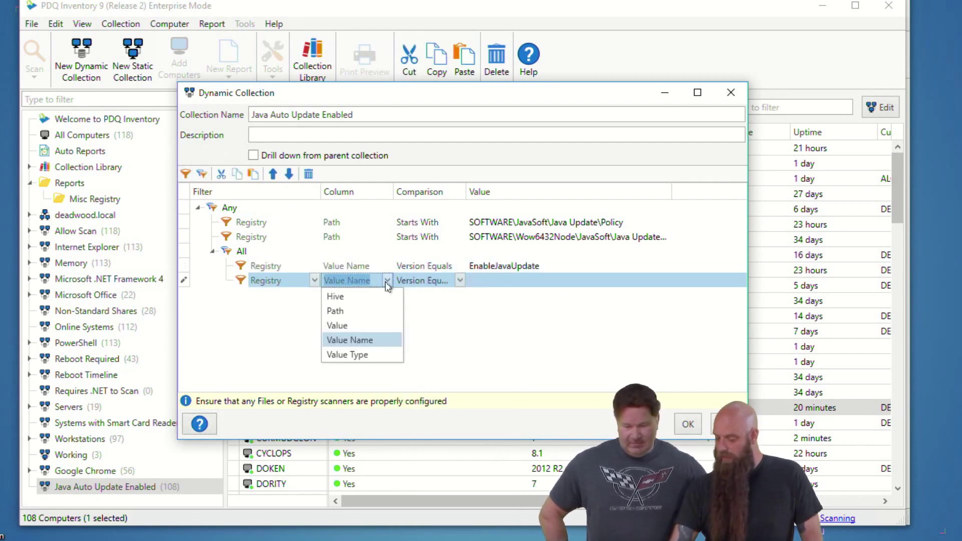
left_click(352, 326)
left_click(460, 281)
left_click(461, 280)
scroll(425, 440, "down", 2)
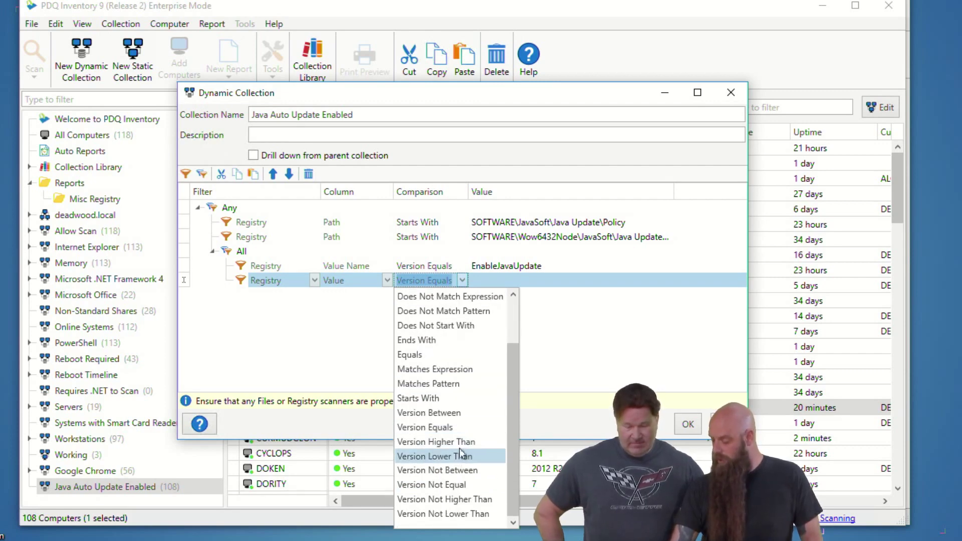
left_click(441, 442)
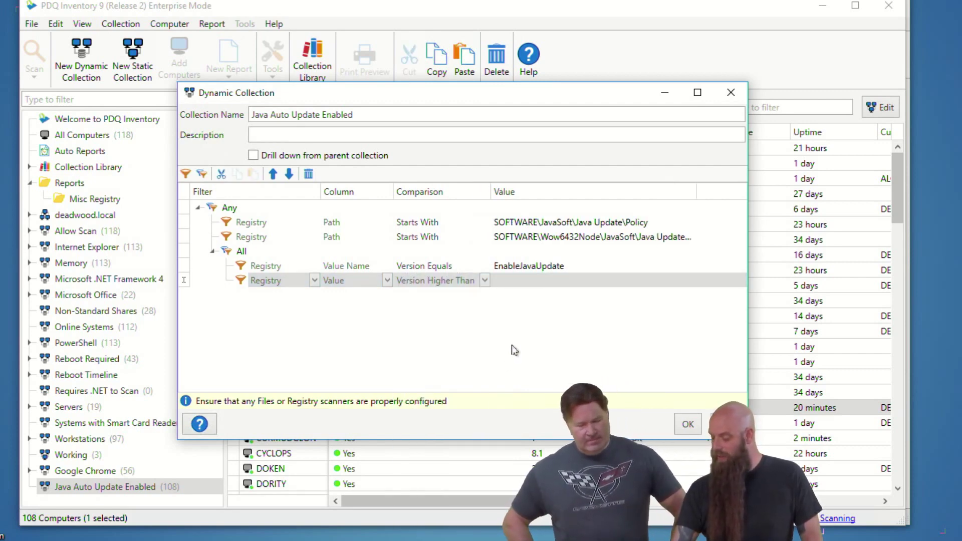
left_click(519, 282)
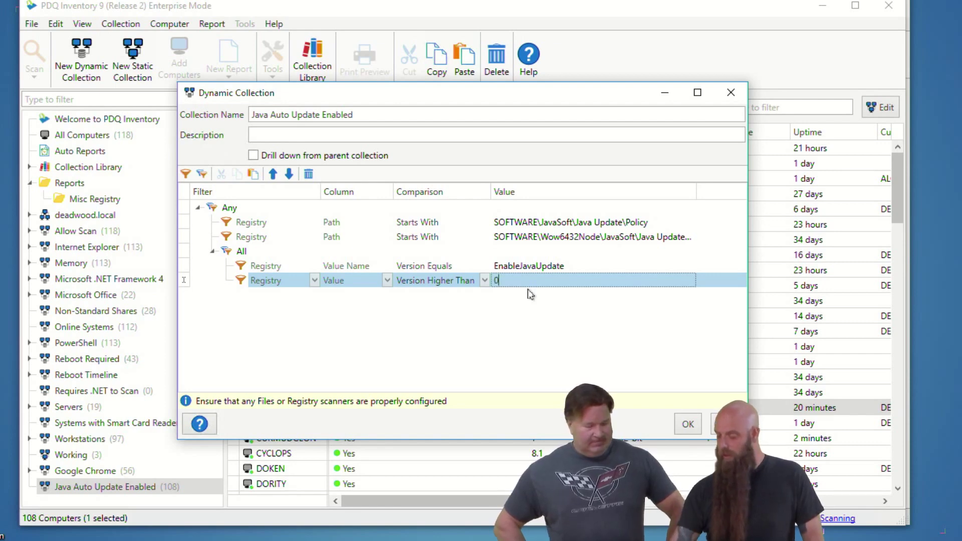
left_click(687, 425)
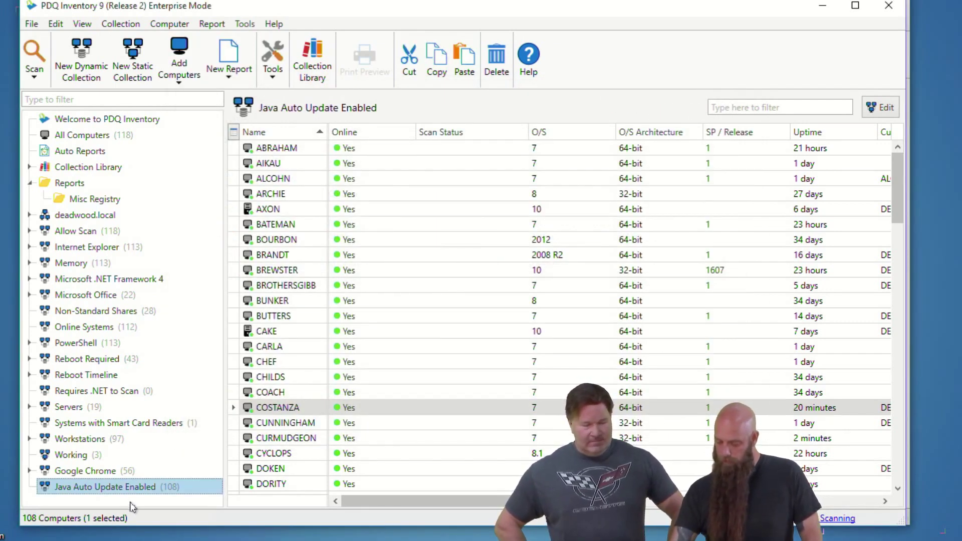
double_click(140, 488)
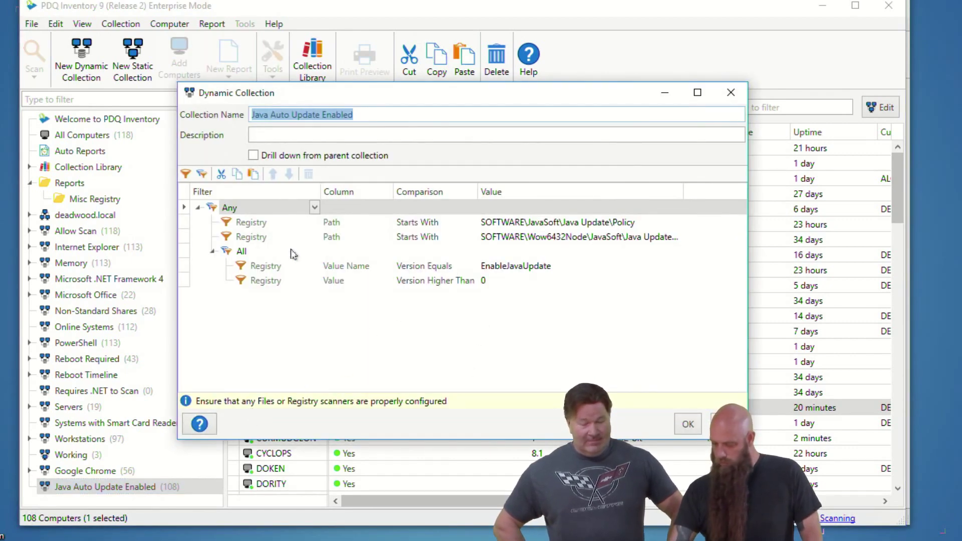
Step: Move the Java Update Policy path condition into the All group and add a second All group under Any
left_click(246, 224)
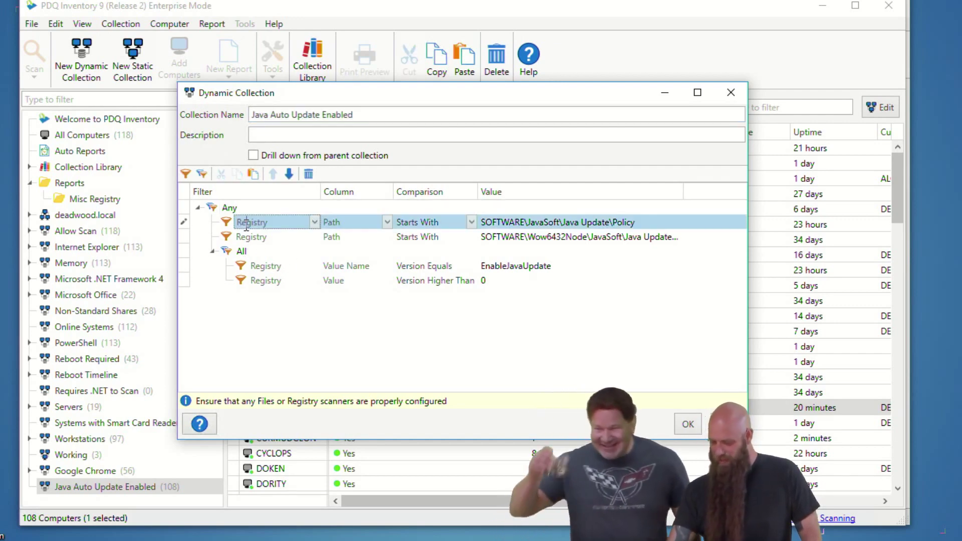
left_click(289, 174)
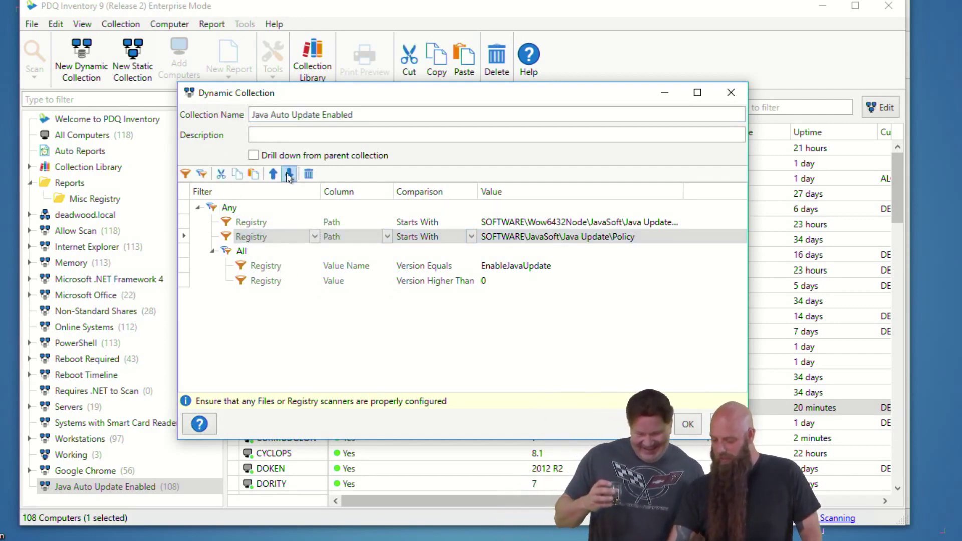
left_click(288, 174)
left_click(213, 211)
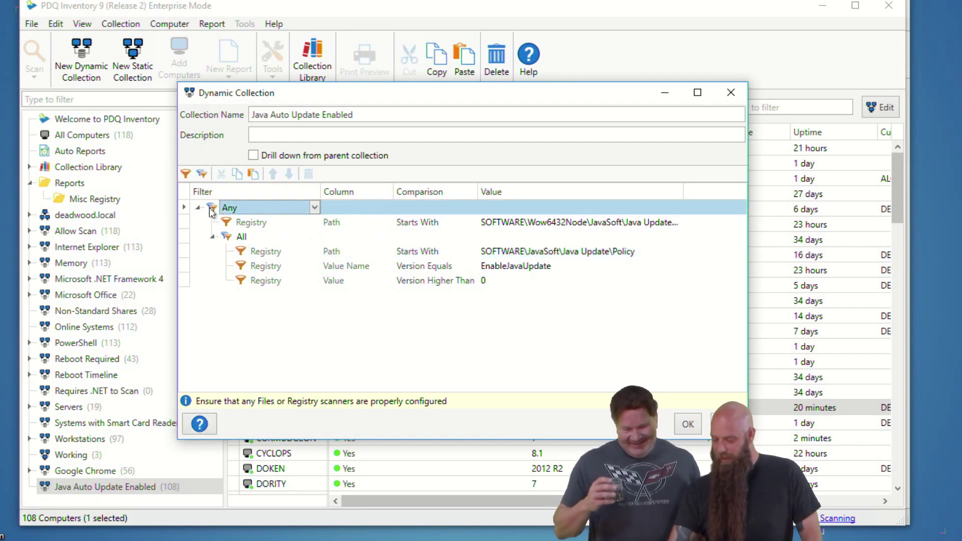
left_click(201, 173)
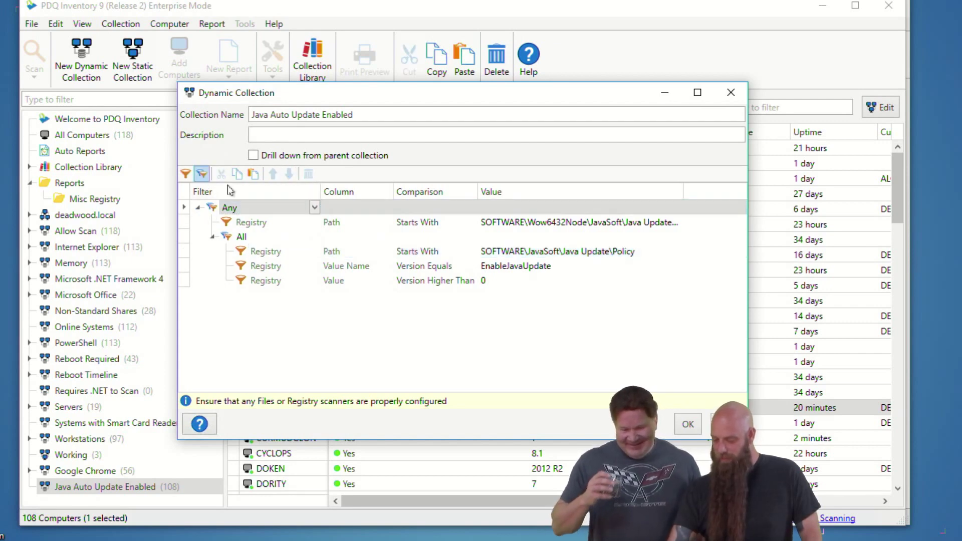
Step: Move the Wow6432Node path condition into the second All group, keeping that group matching All
left_click(245, 223)
left_click(289, 174)
left_click(289, 173)
left_click(288, 174)
left_click(289, 173)
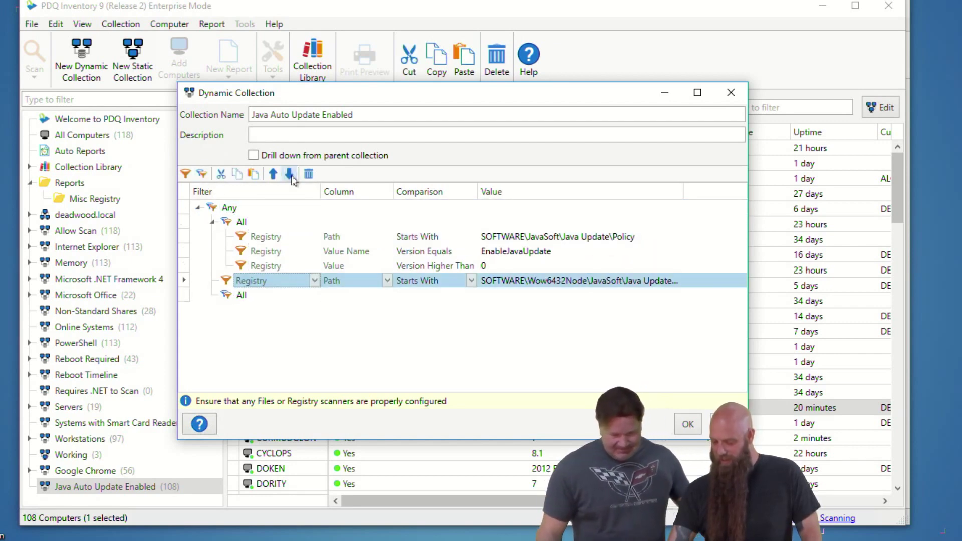
left_click(289, 174)
left_click(265, 237)
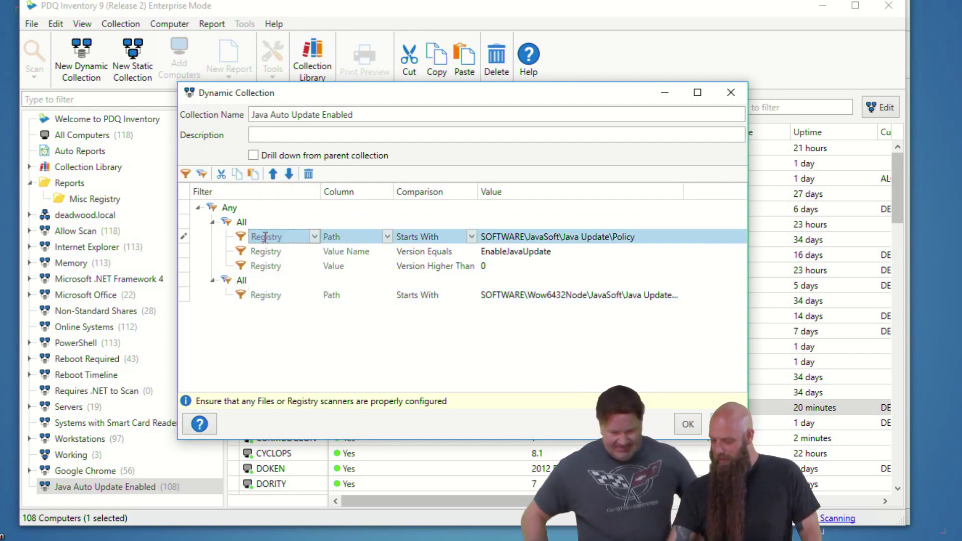
left_click(259, 251)
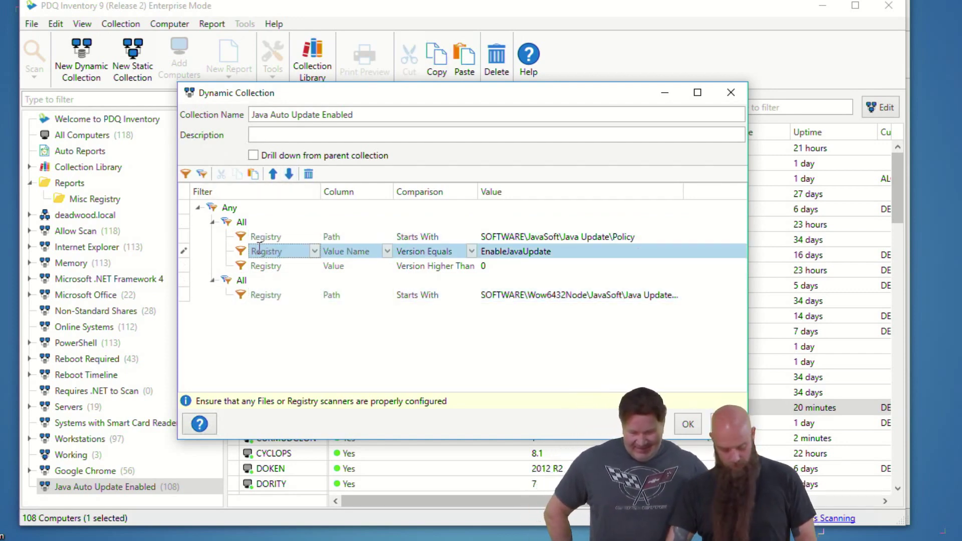
left_click(225, 280)
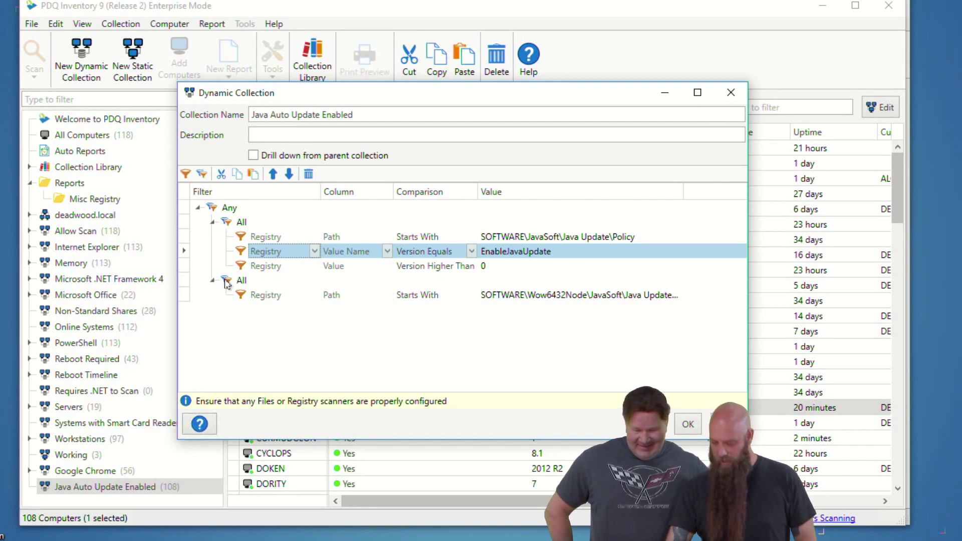
left_click(234, 281)
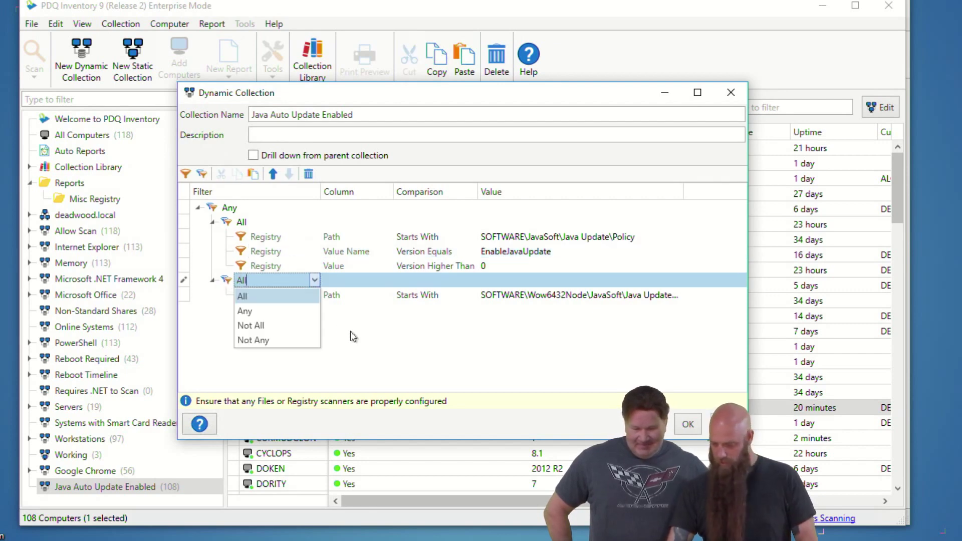
left_click(260, 298)
Step: Copy the Java Update Policy path and EnableJavaUpdate conditions into the second All group
left_click(184, 282)
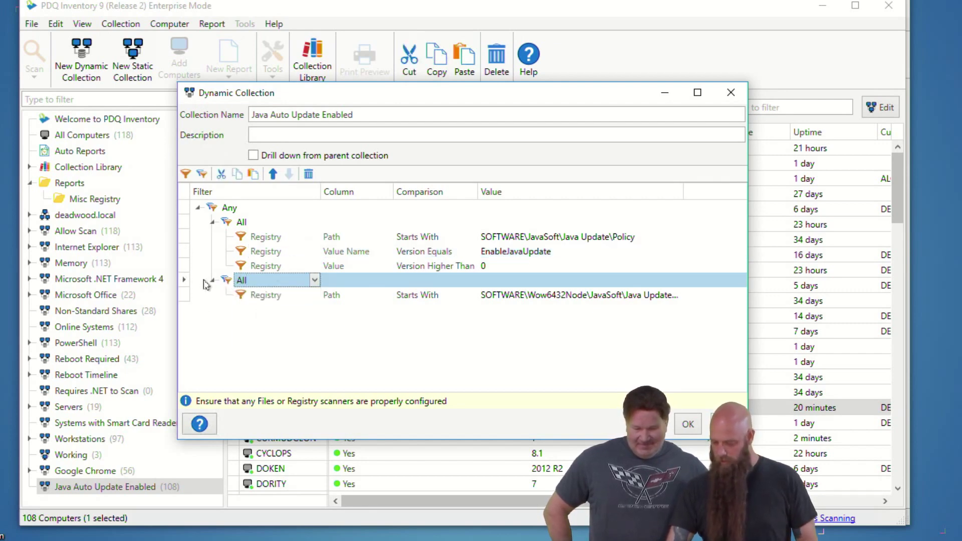
left_click(272, 243)
left_click(264, 252, "ctrl")
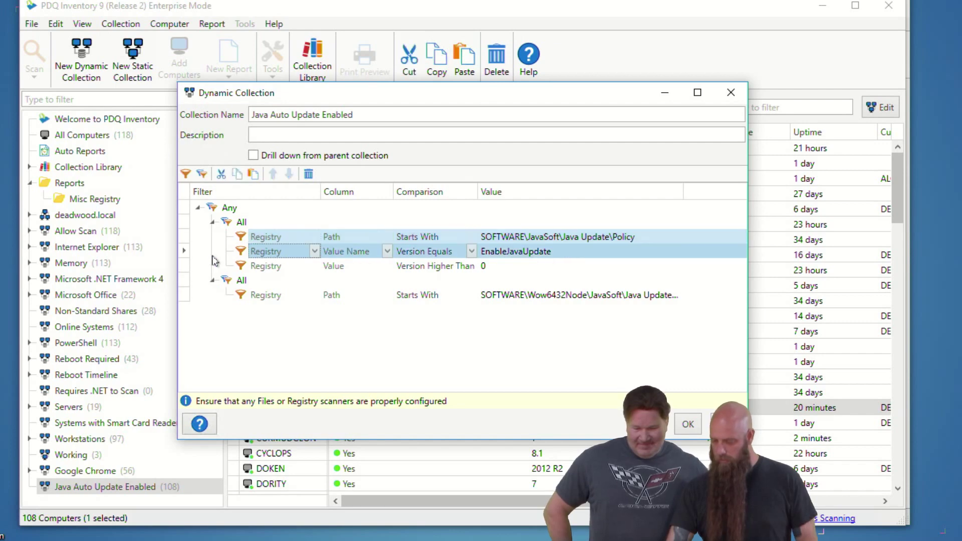
key("ctrl+c")
left_click(186, 281)
key("ctrl+v")
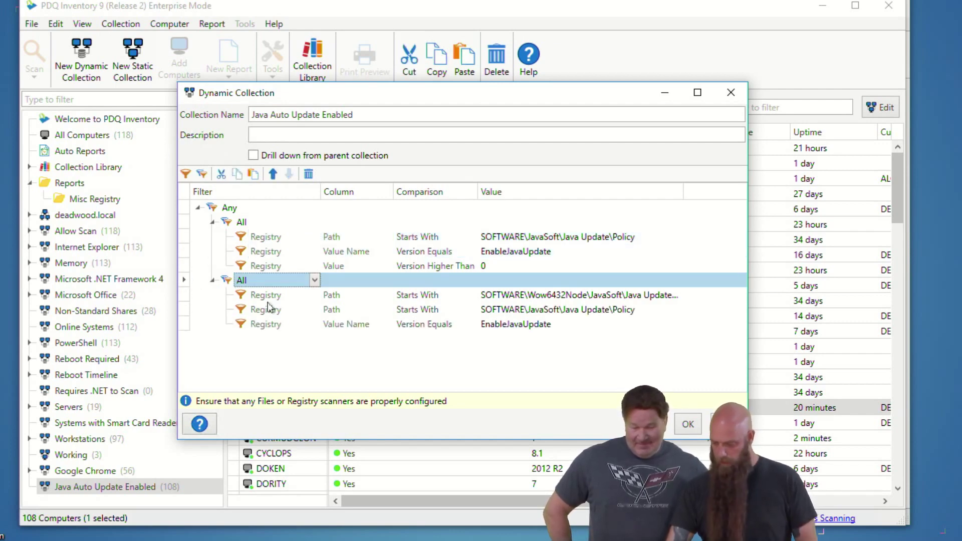
Step: Edit the Wow6432Node path so it reads SOFTWARE\JavaSoft\Java Update\Policy
left_click(593, 295)
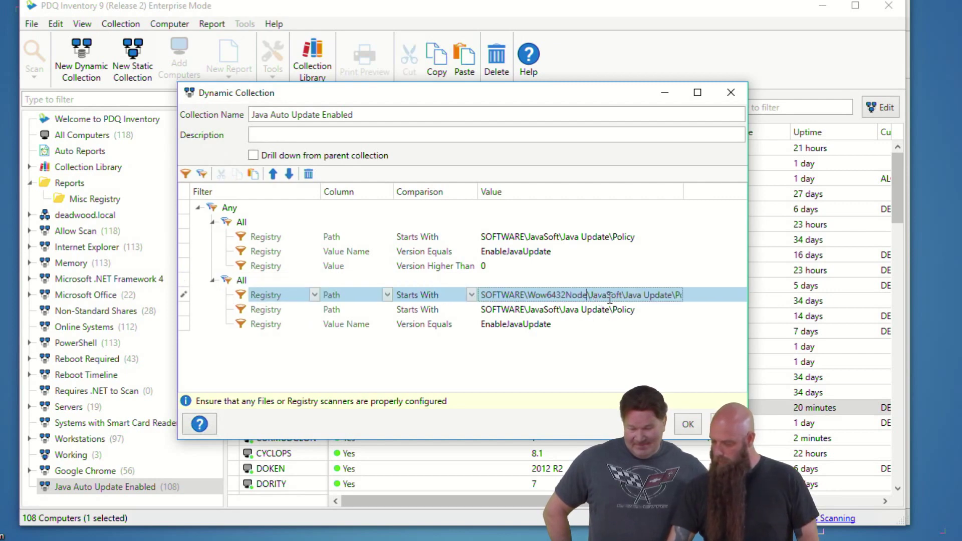
key("BackSpace")
key("BackSpace")
key("BackSpace")
key("BackSpace")
key("BackSpace")
key("BackSpace")
key("BackSpace")
key("BackSpace")
key("BackSpace")
key("BackSpace")
key("BackSpace")
key("BackSpace")
key("BackSpace")
type("E")
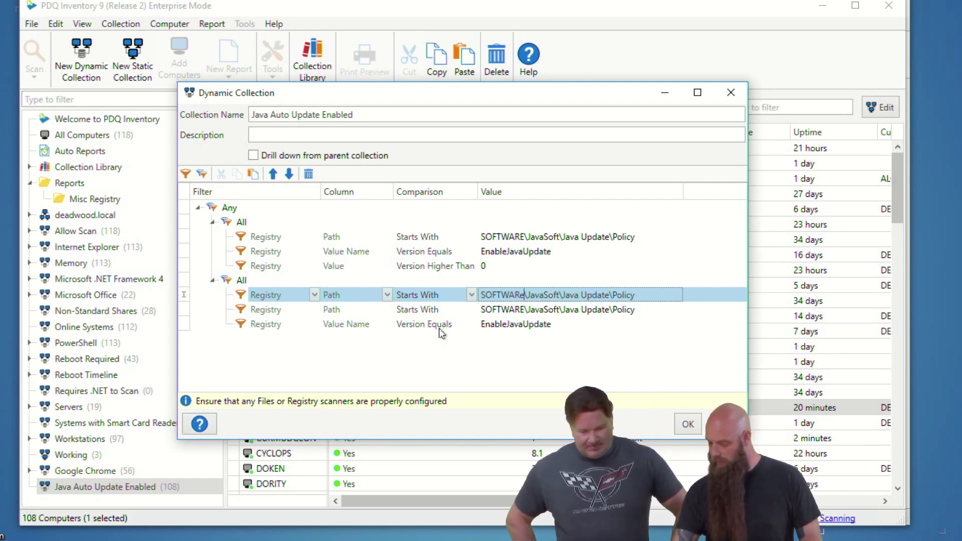
Step: Add a registry Value 'Version Higher Than 0' condition to the second group
left_click(440, 326)
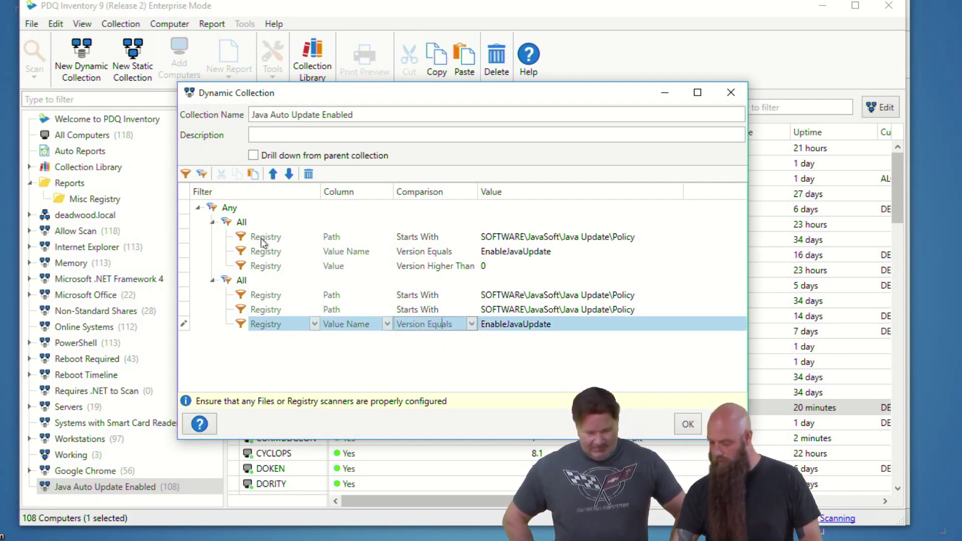
left_click(186, 174)
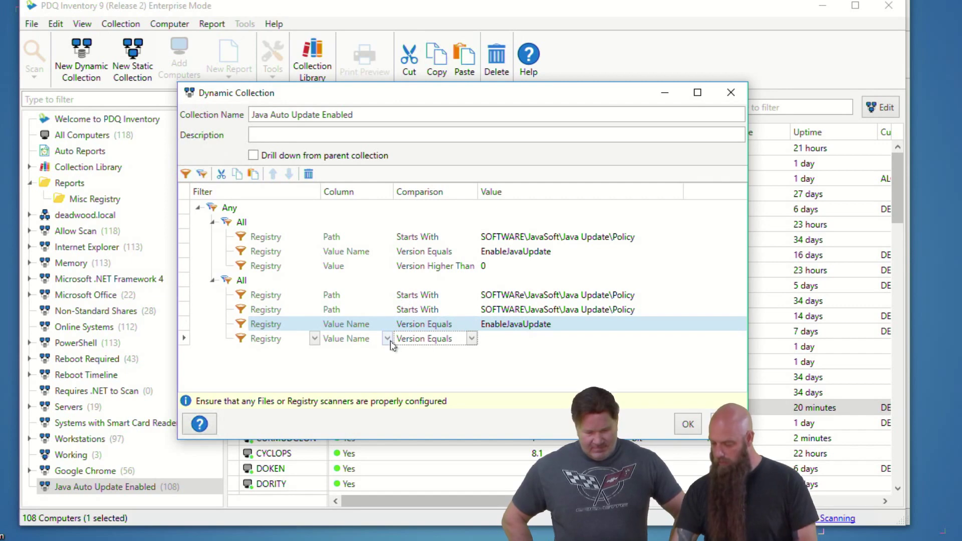
left_click(388, 339)
left_click(354, 384)
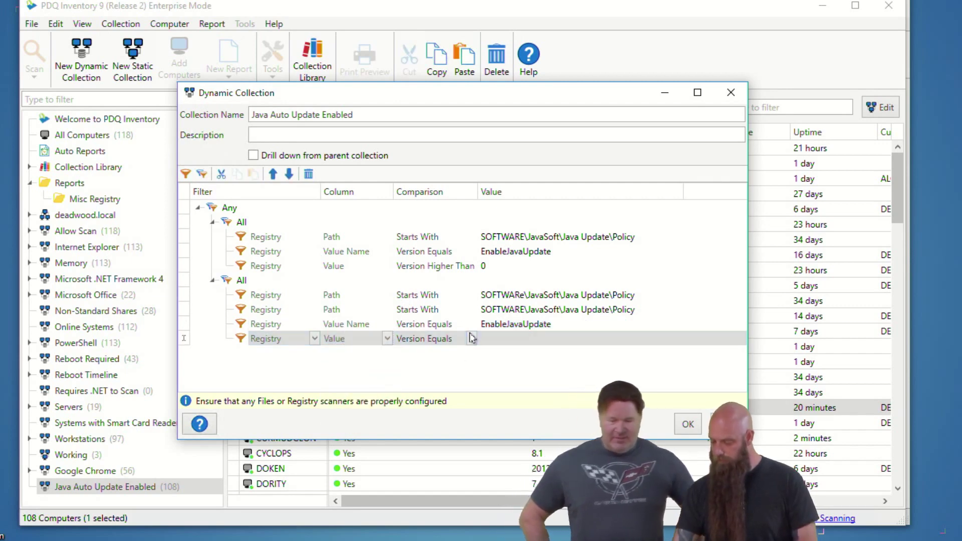
left_click(471, 339)
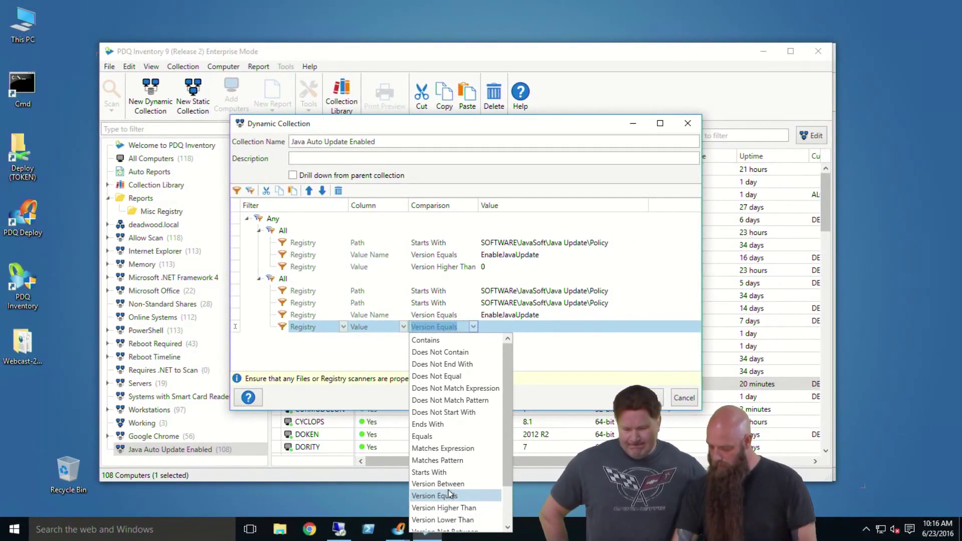
scroll(451, 495, "down", 2)
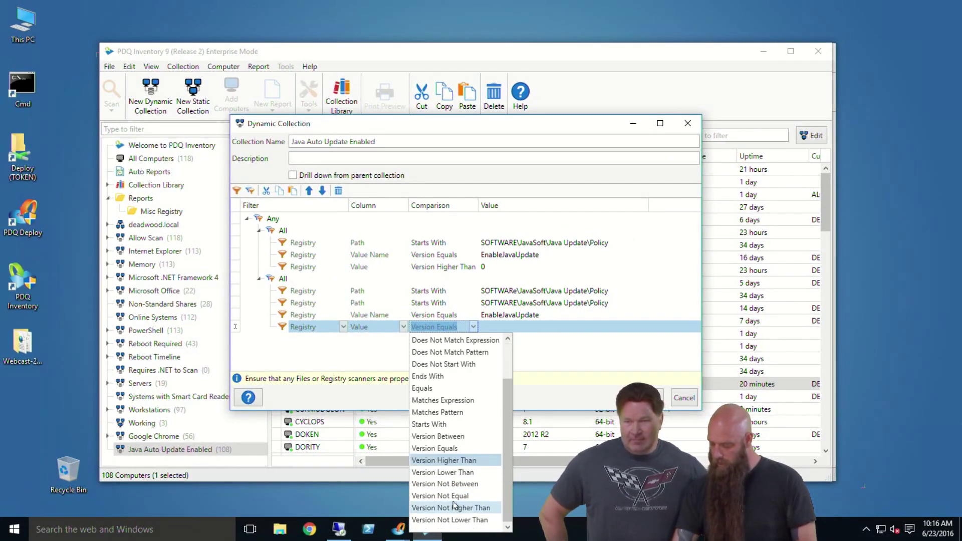
left_click(443, 471)
left_click(546, 327)
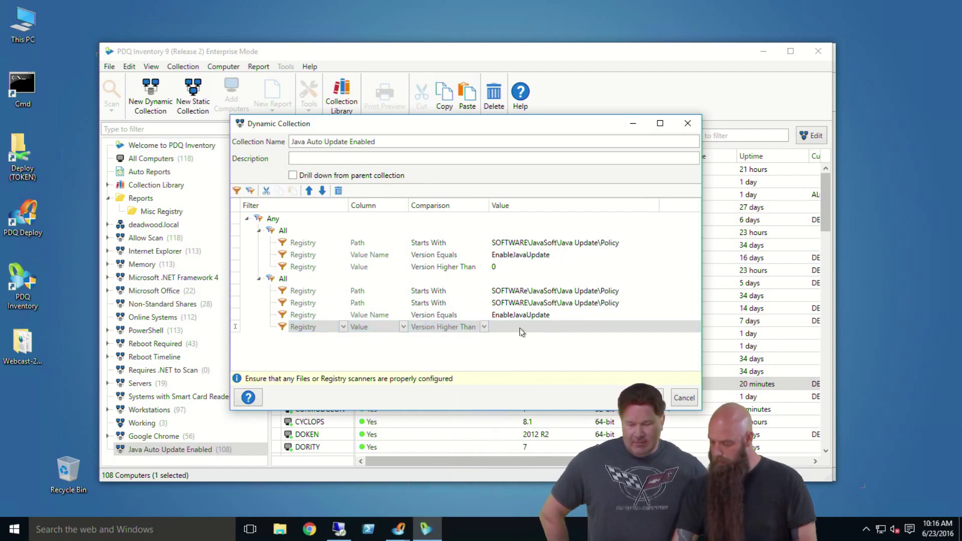
left_click(521, 328)
type("0")
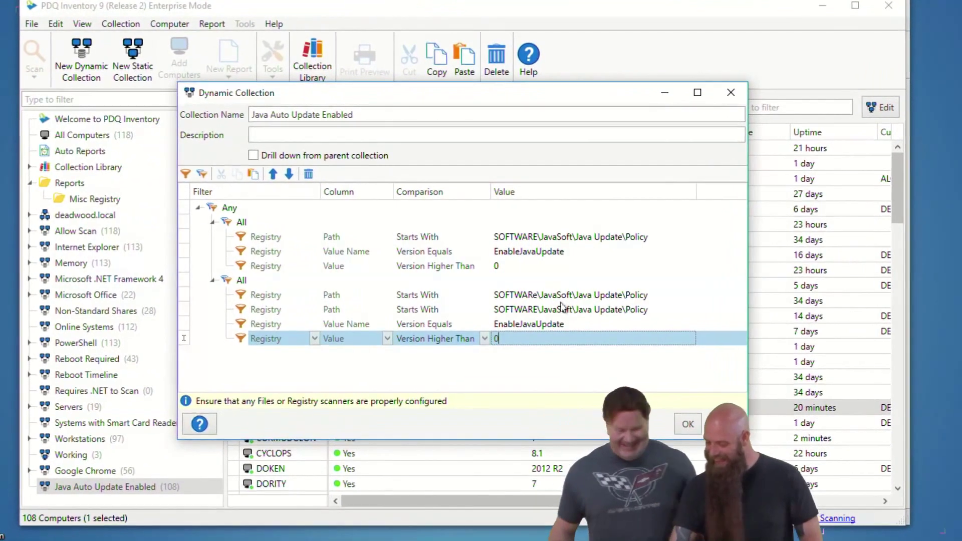
Step: Delete the duplicate path row, set the path to SOFTWARE\Wow6432Node\JavaSoft\Java Update\Policy, and save
left_click(554, 237)
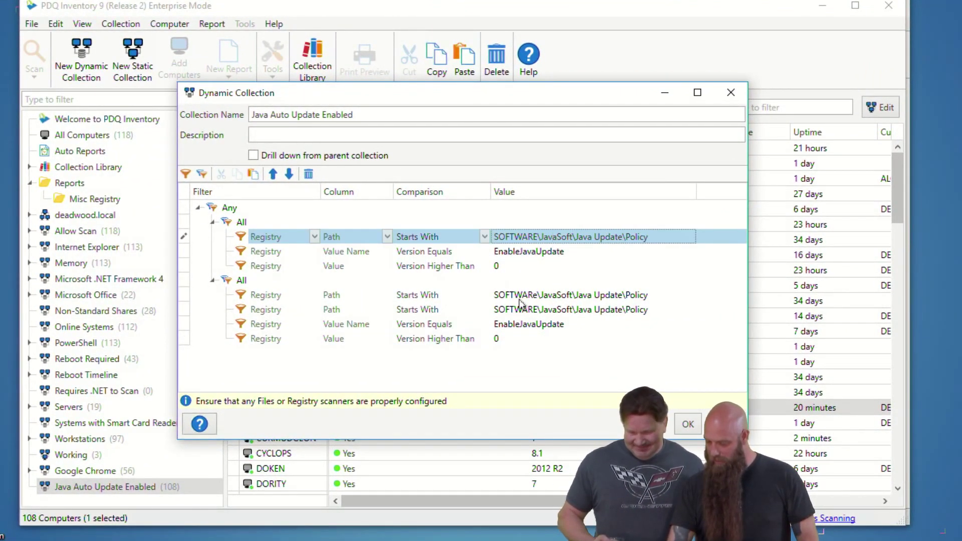
left_click(189, 313)
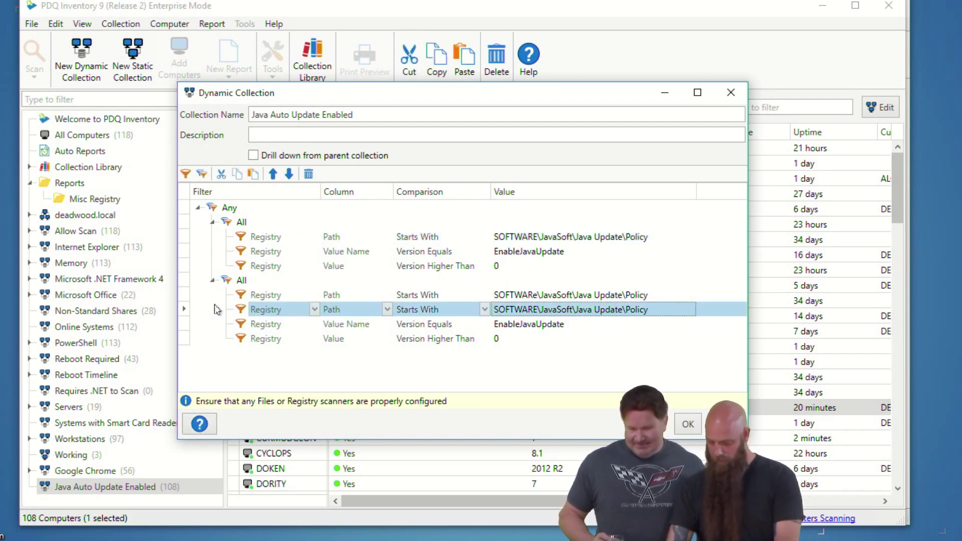
key("Delete")
left_click(544, 296)
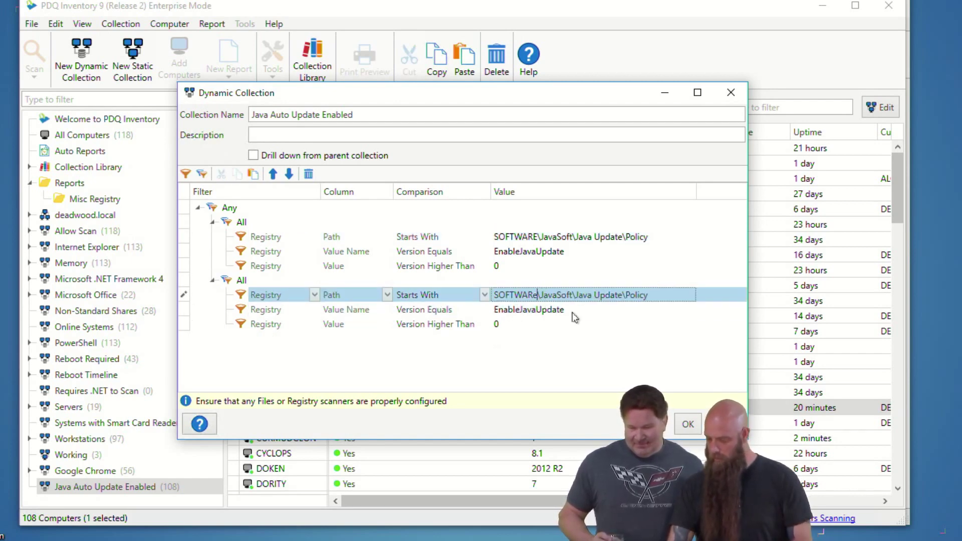
key("BackSpace")
type("E")
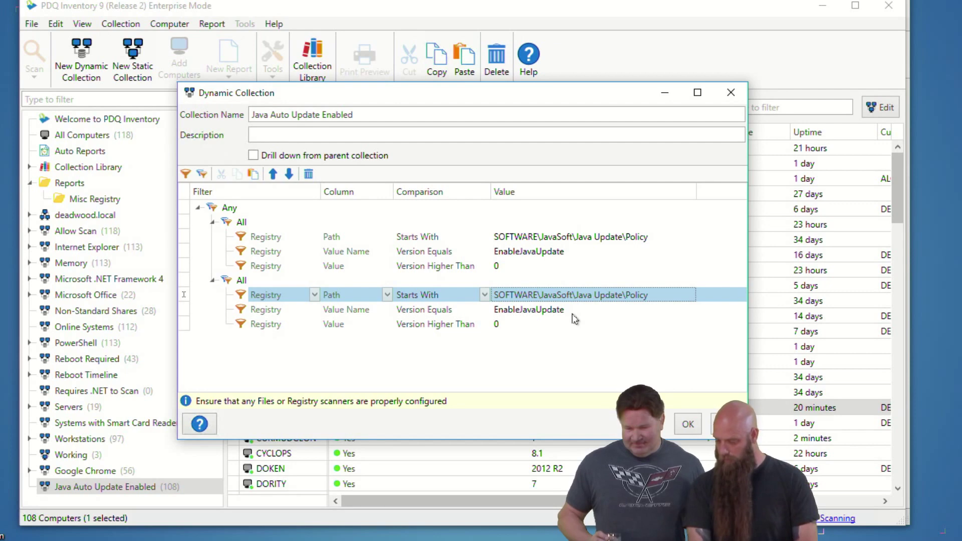
type("Wow6432Nod")
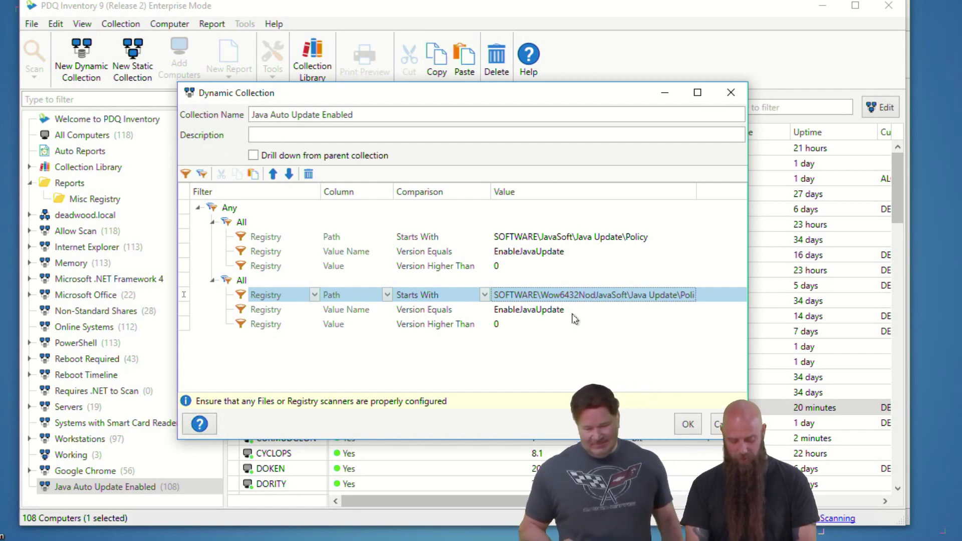
type("\\")
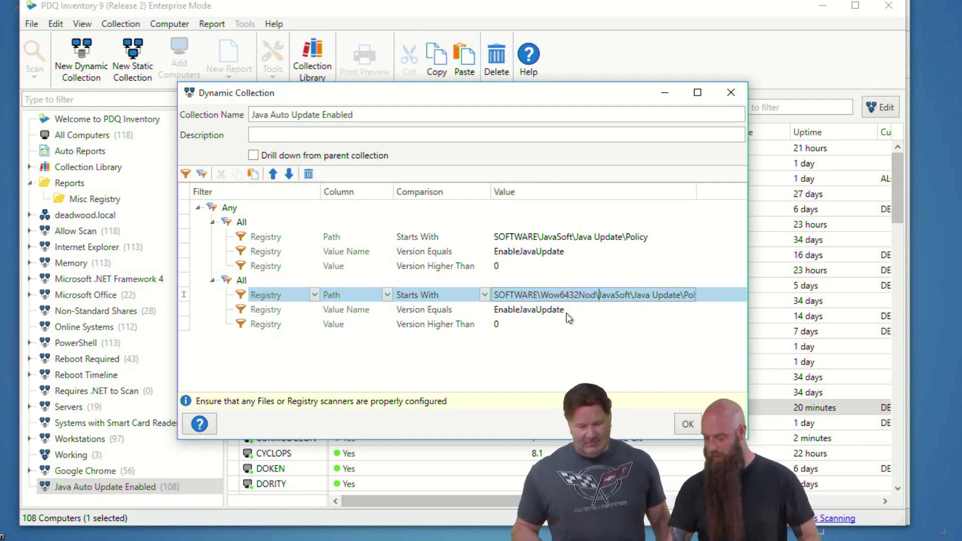
type("e\\")
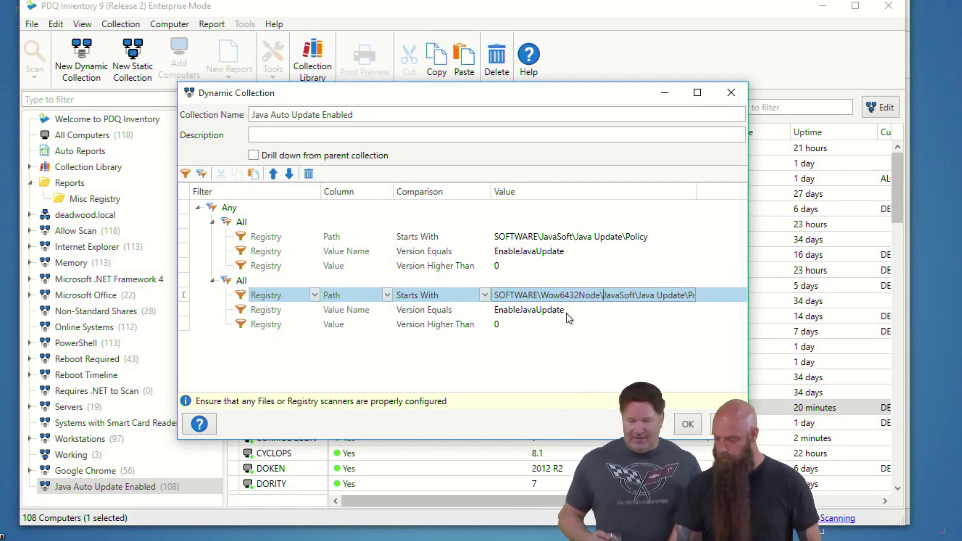
left_click(687, 425)
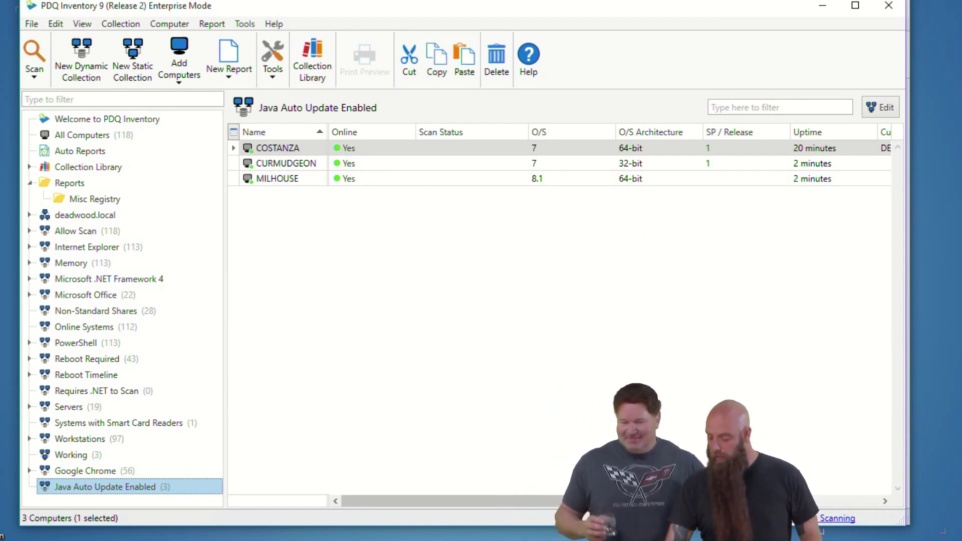
Step: On COSTANZA, run regedit and set EnableJavaUpdate under Java Update Policy to 0
key("alt+Tab")
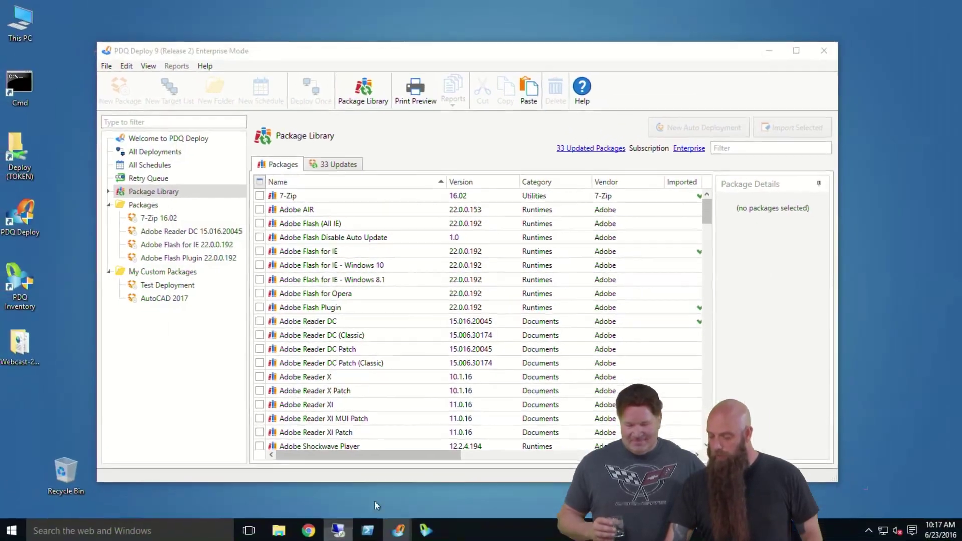
key("alt+Tab")
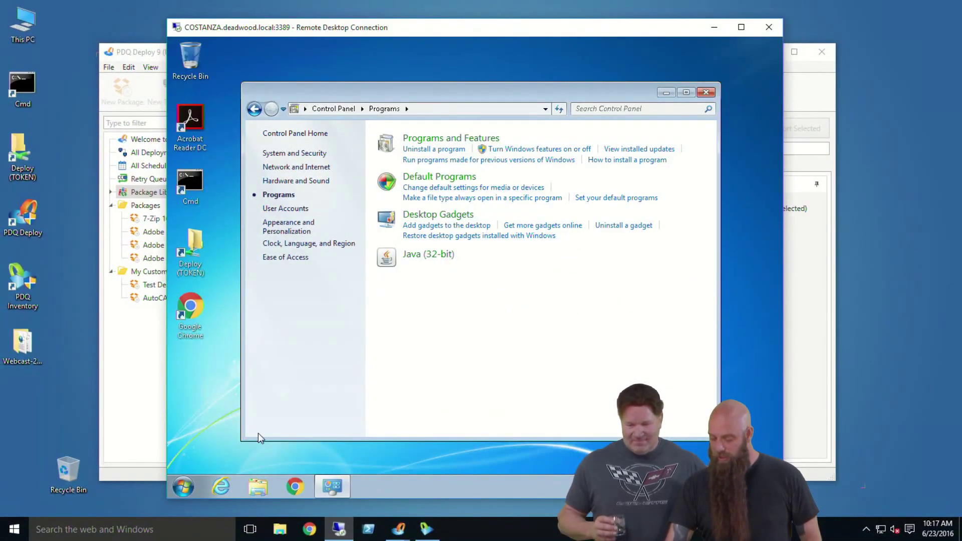
left_click(183, 487)
left_click(342, 401)
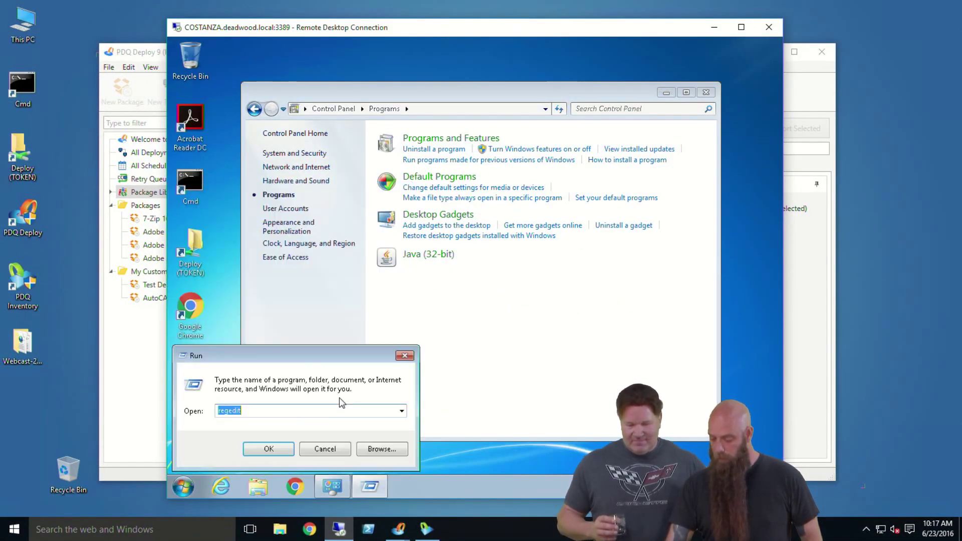
key("Return")
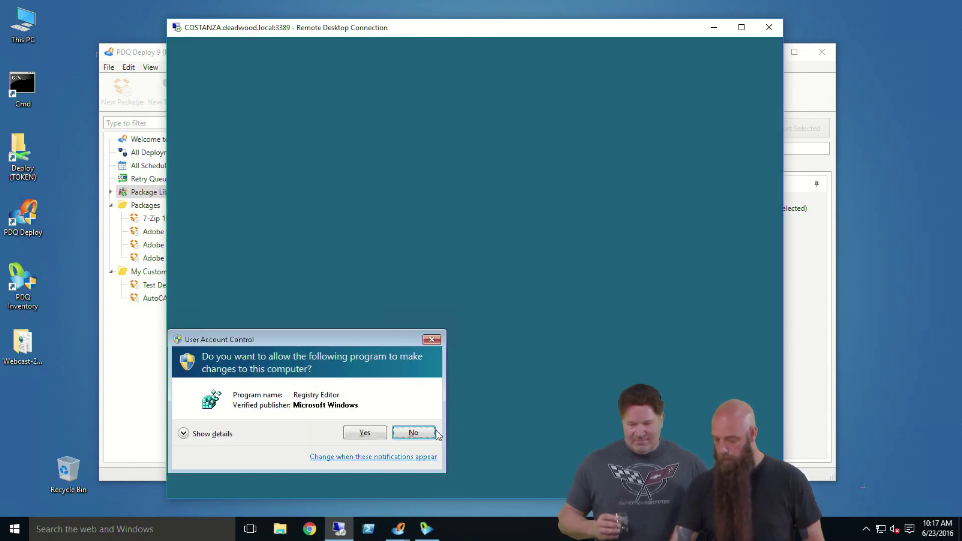
left_click(364, 432)
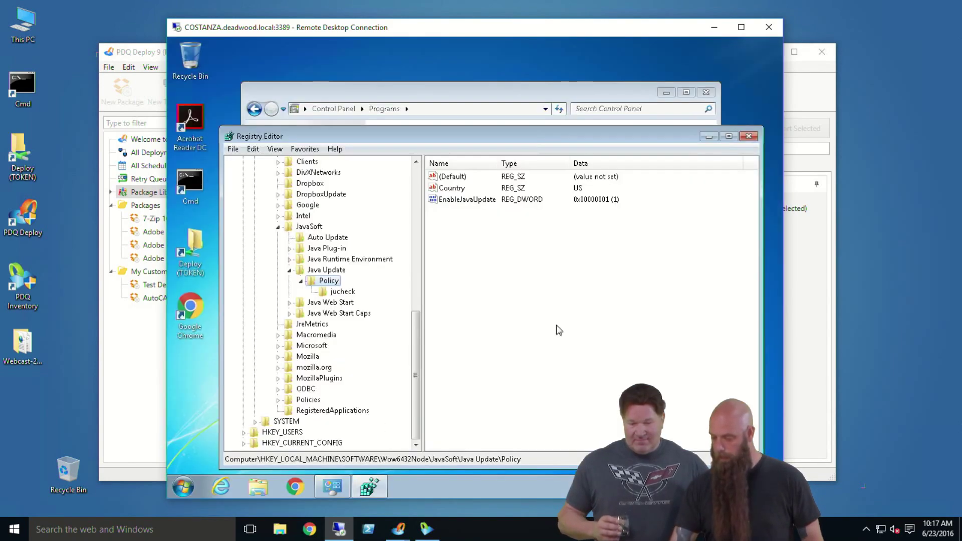
double_click(481, 202)
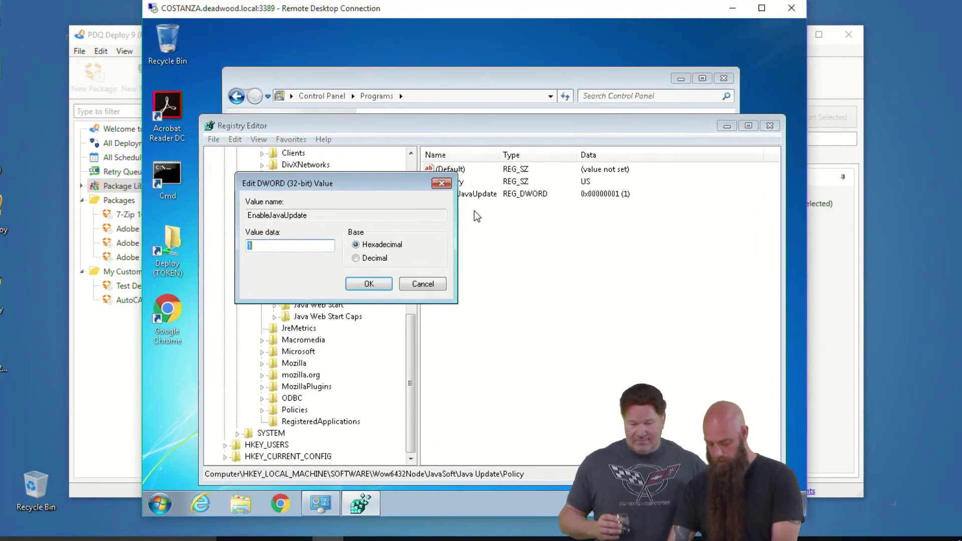
type("0")
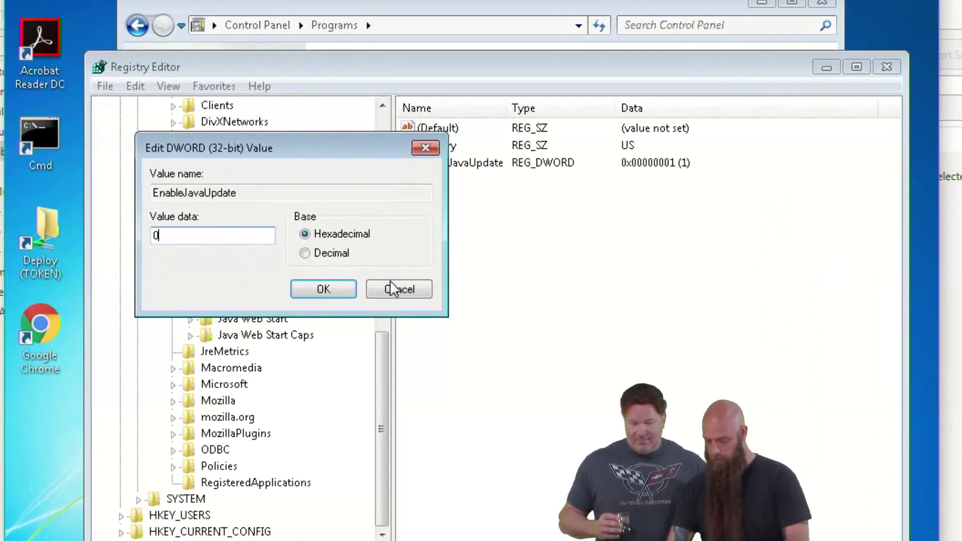
left_click(322, 289)
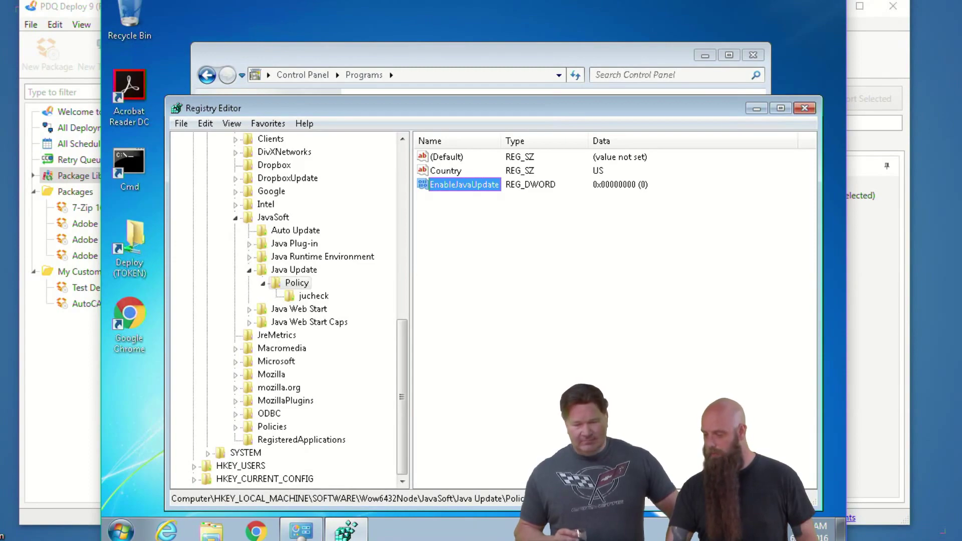
left_click(513, 5)
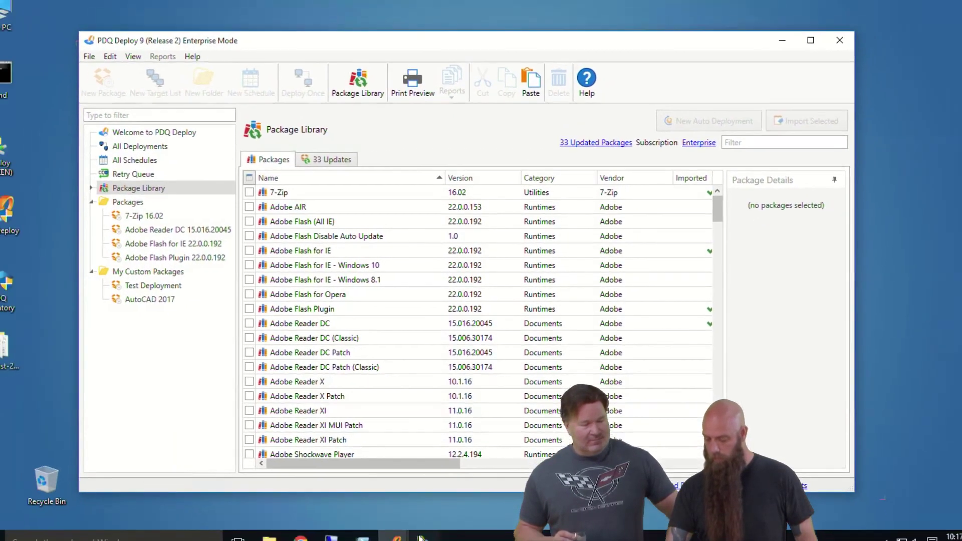
Step: Scan COSTANZA with the Java Auto Update scan profile
key("alt+Tab")
left_click(301, 170)
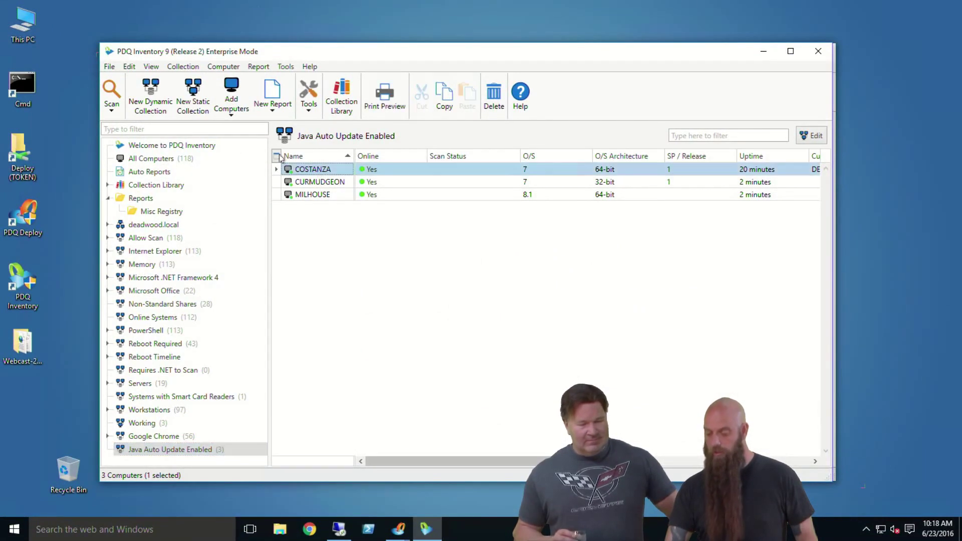
left_click(106, 110)
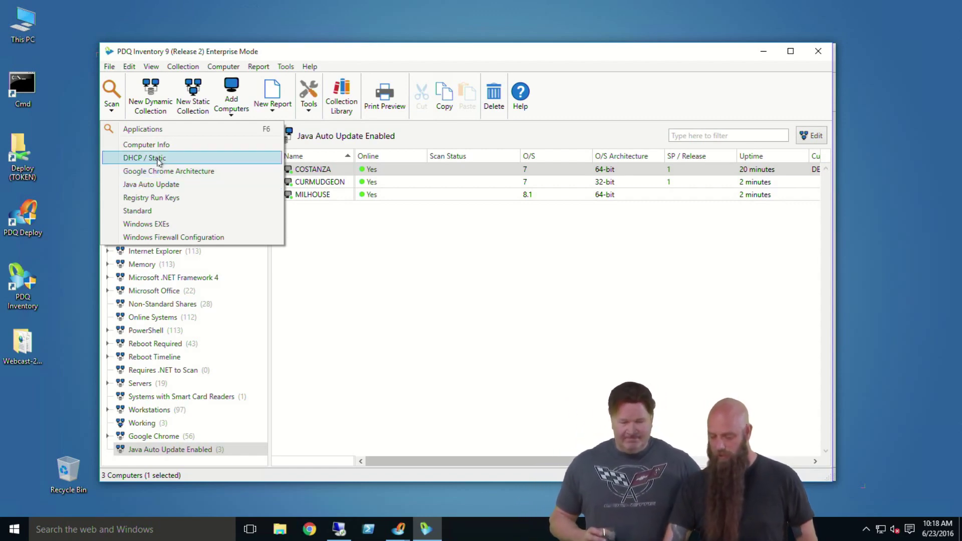
left_click(150, 186)
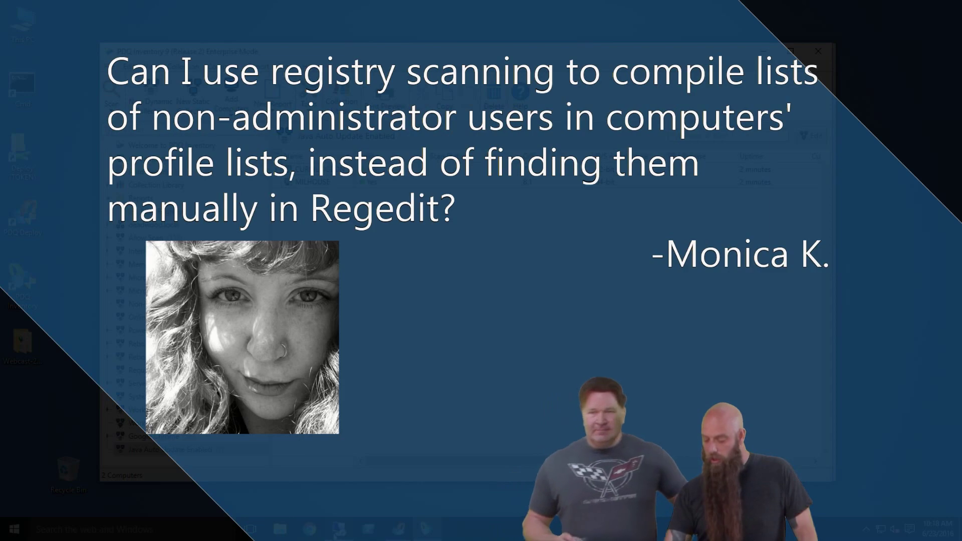
Step: Open Control Panel from the Start menu in the COSTANZA remote session
key("alt+Tab")
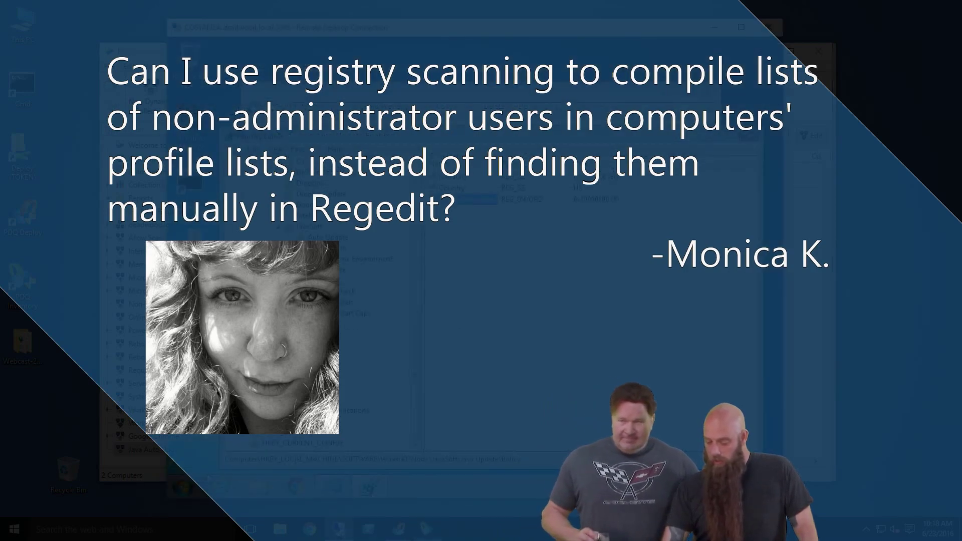
key("super")
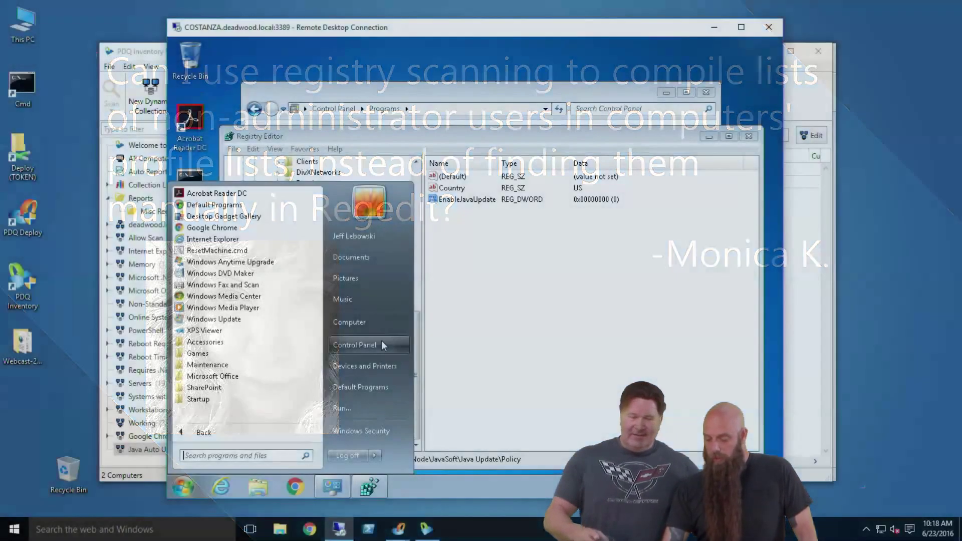
left_click(381, 341)
Step: Open Java (32-bit) from Control Panel's Programs page and cancel out without changes
left_click(365, 309)
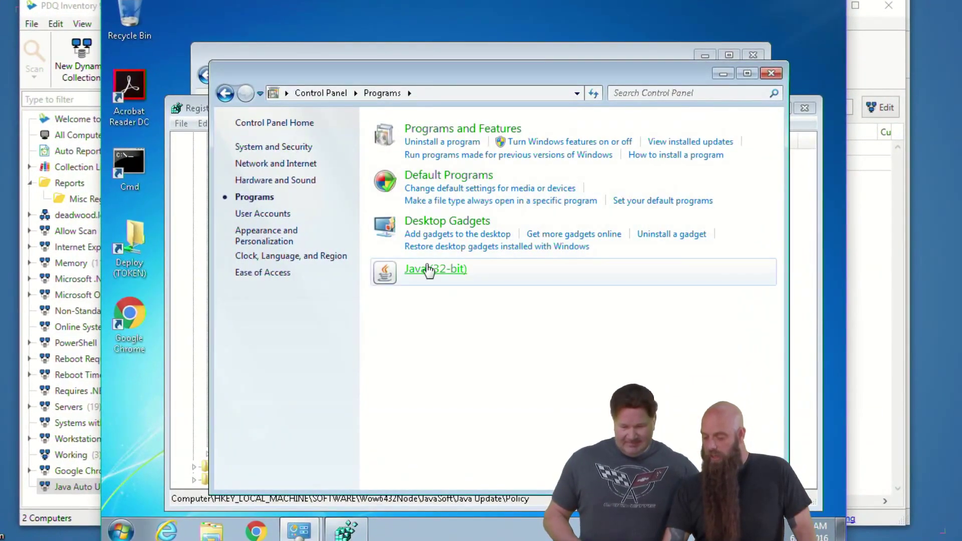
left_click(427, 269)
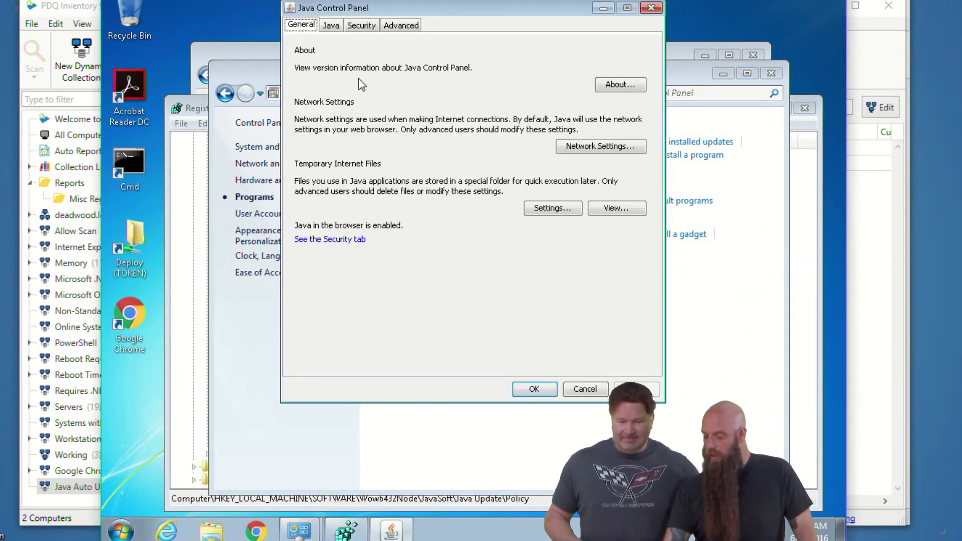
left_click(588, 388)
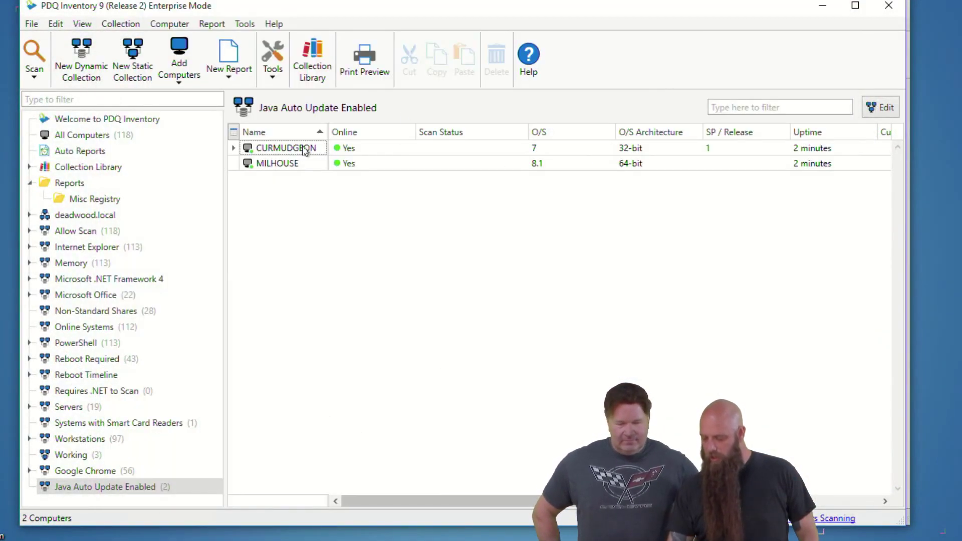
Step: Open CURMUDGEON's details and browse its registry, Local Groups and Local Users pages
double_click(306, 148)
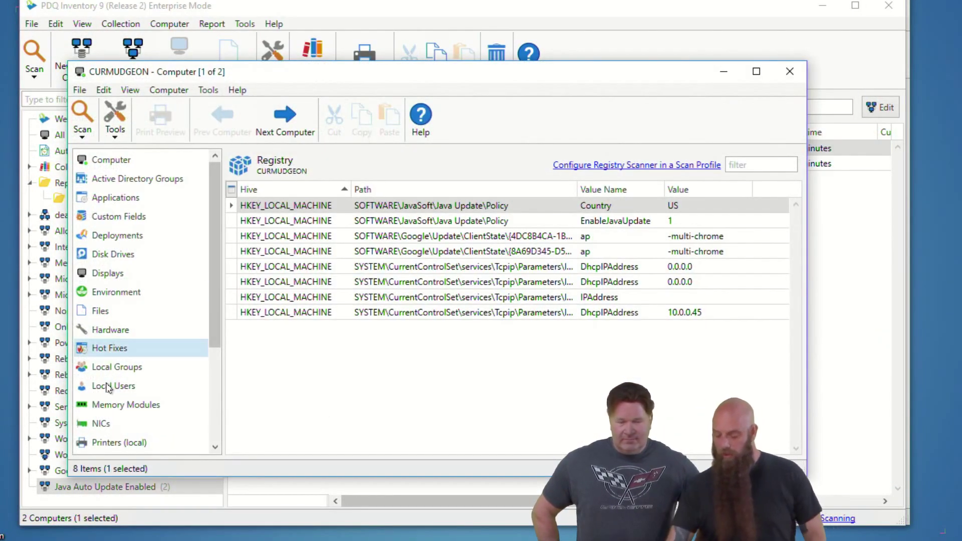
scroll(109, 389, "down", 3)
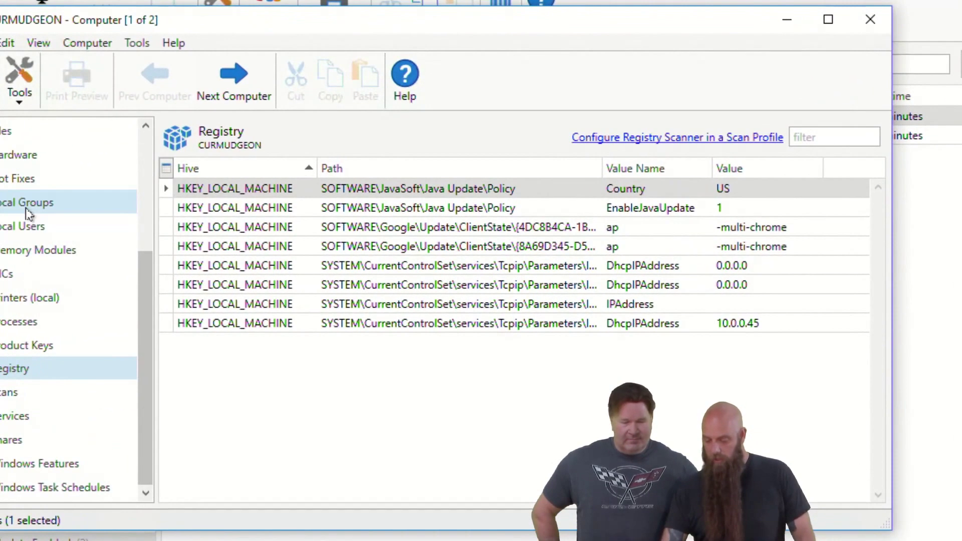
left_click(26, 205)
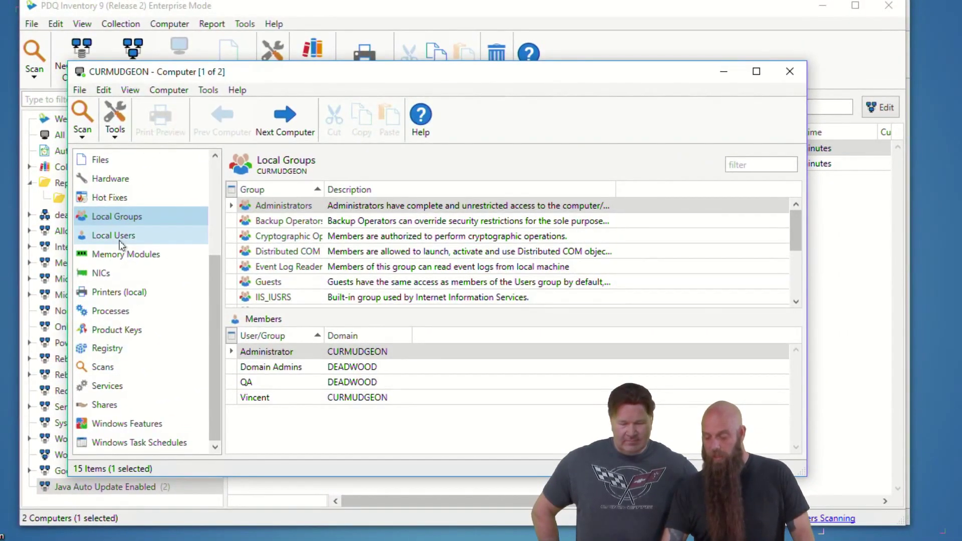
left_click(120, 242)
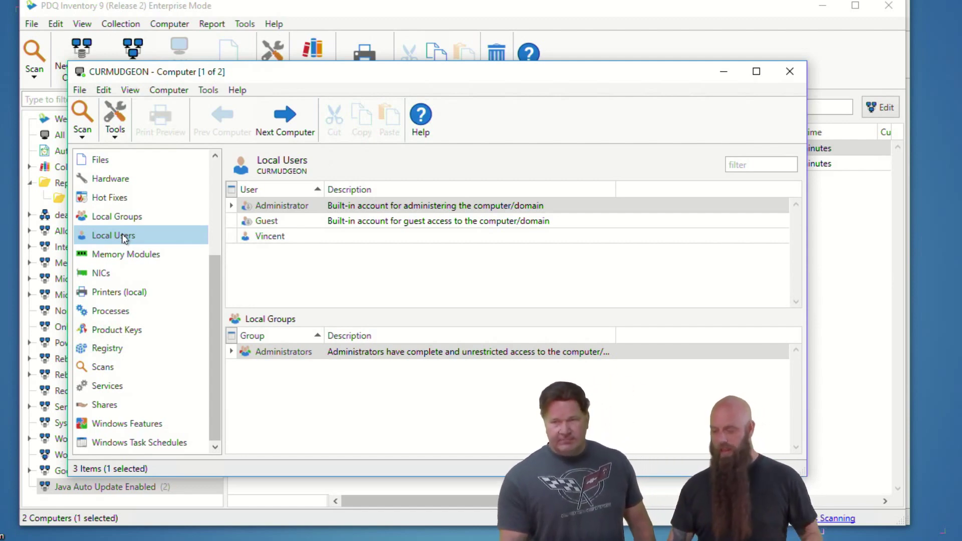
Step: Close CURMUDGEON's details, look over the Java Auto Update Enabled filter types, and exit the editor
left_click(789, 71)
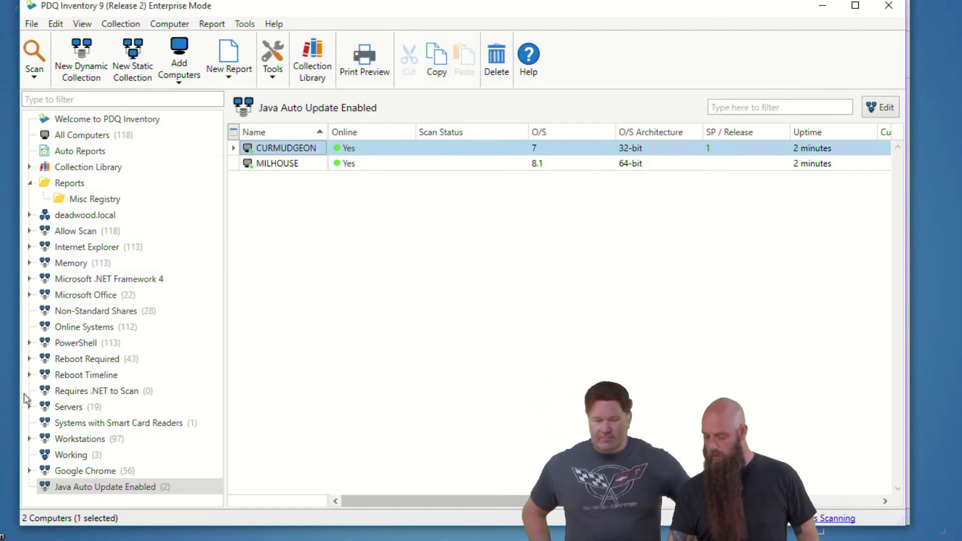
left_click(56, 487)
double_click(56, 487)
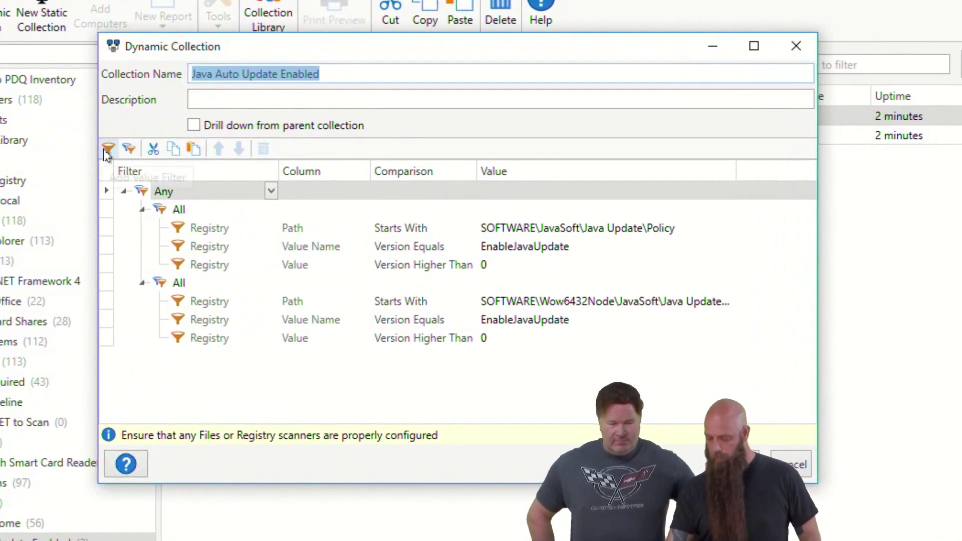
left_click(183, 172)
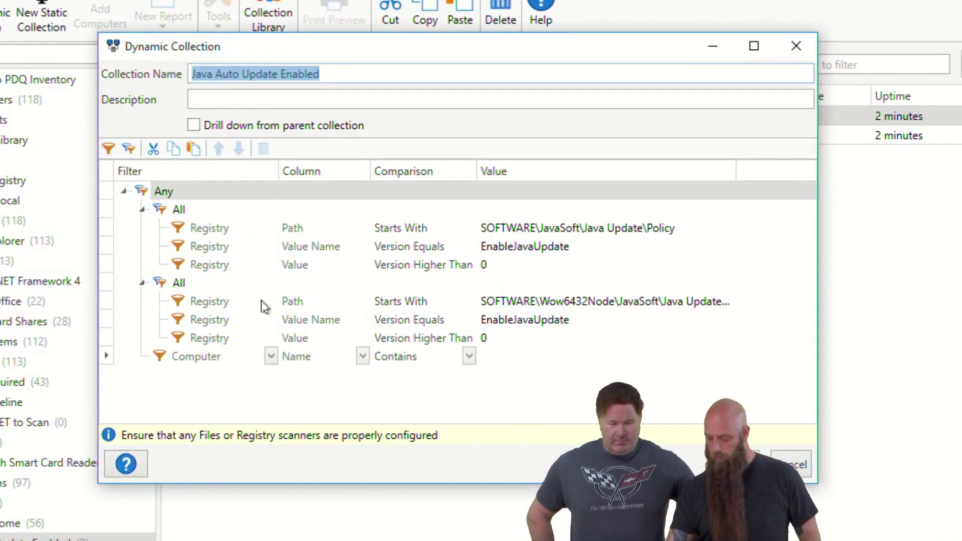
left_click(270, 356)
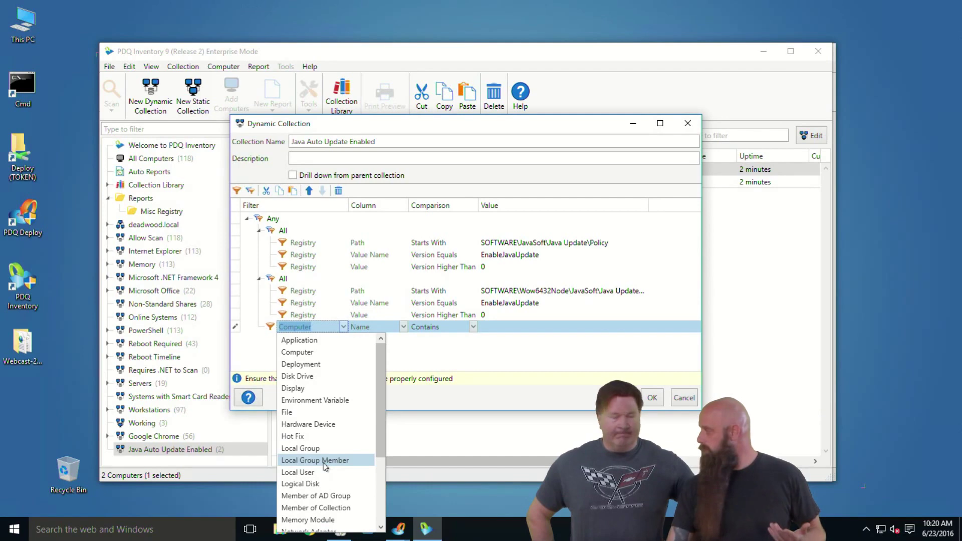
left_click(500, 187)
left_click(651, 397)
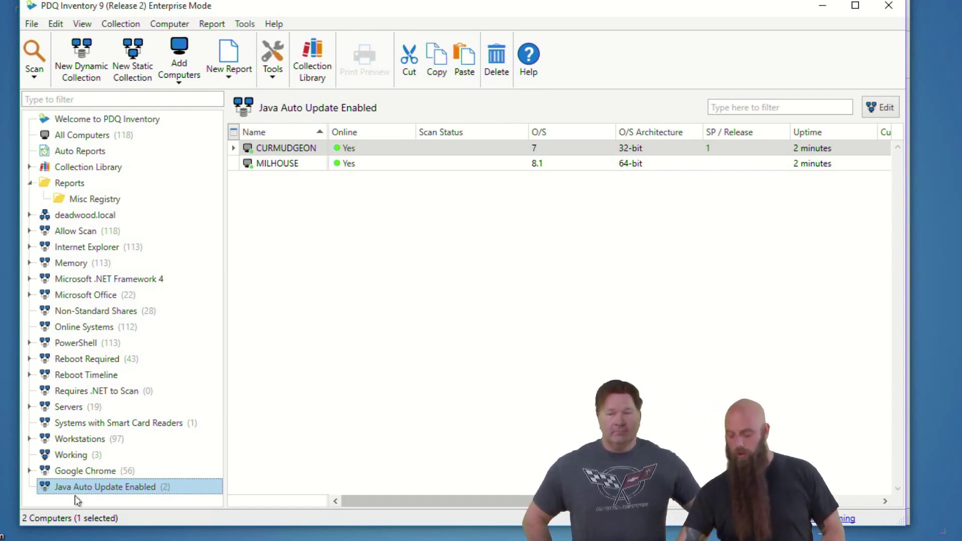
Step: Browse the Collection Library's Applications > Internet Browsers > Chrome Enterprise collection and its sub-collections
left_click(29, 167)
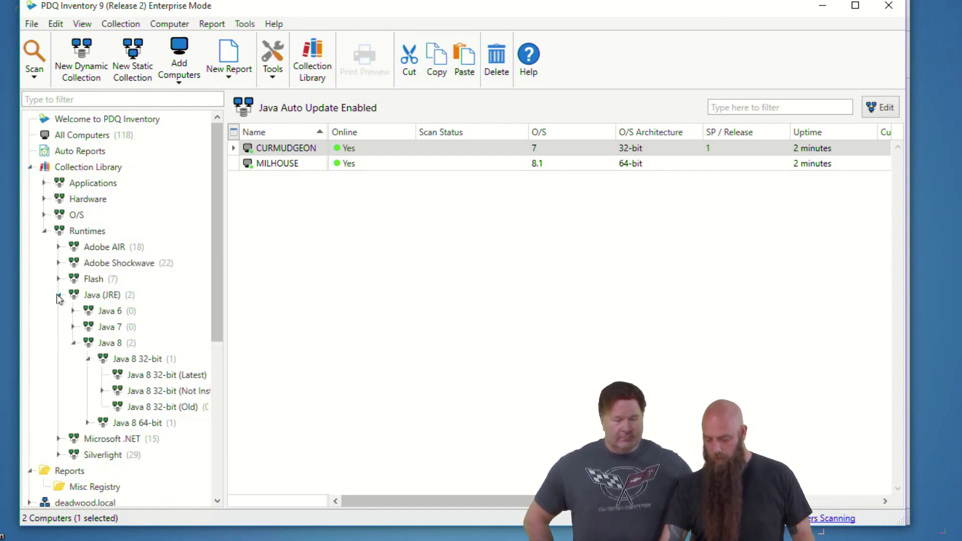
left_click(58, 295)
left_click(44, 230)
left_click(44, 184)
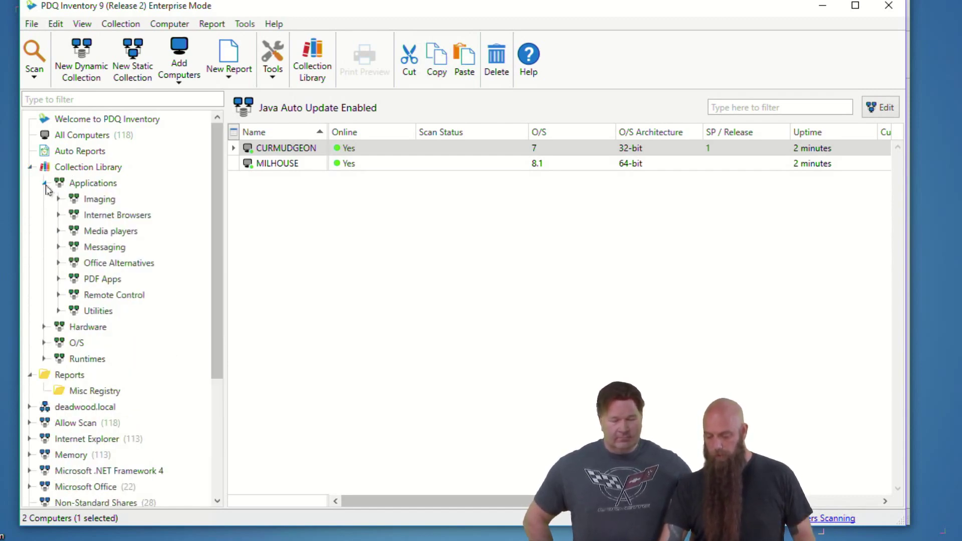
left_click(58, 216)
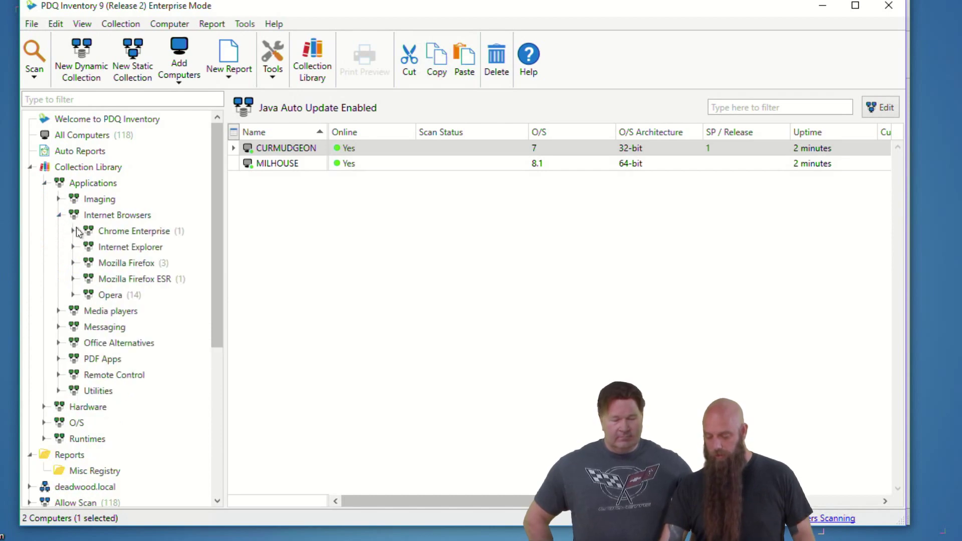
left_click(93, 234)
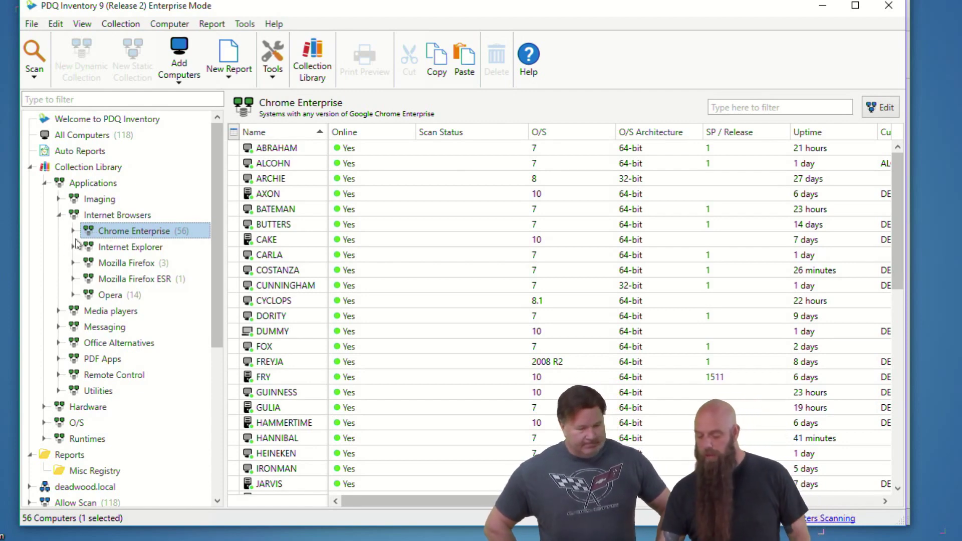
left_click(74, 231)
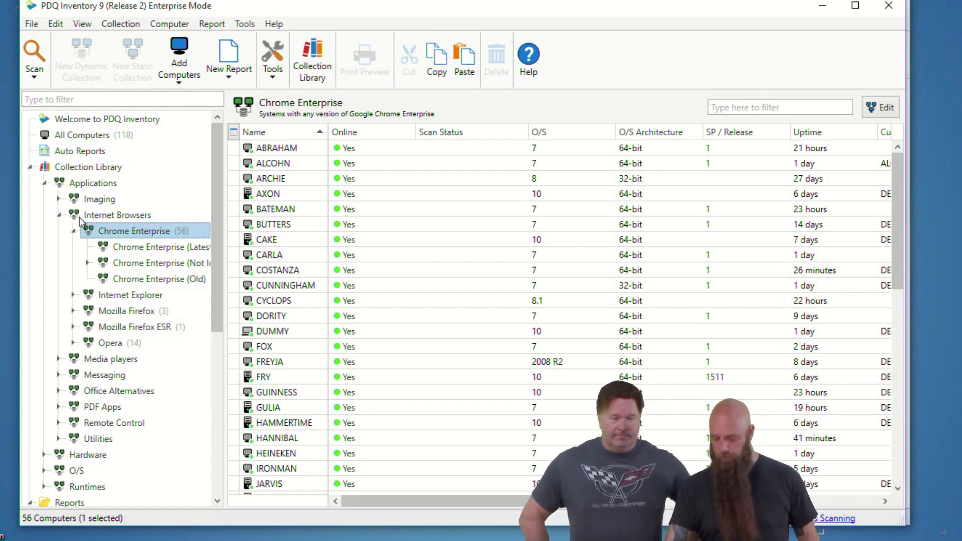
Step: Collapse the library groups and show the custom Google Chrome collection's 56 computers
left_click(59, 215)
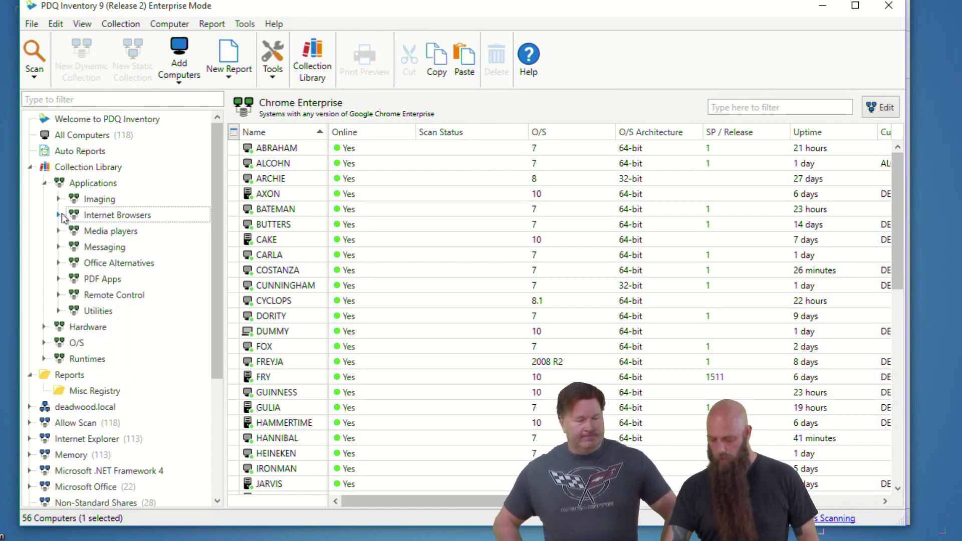
left_click(44, 183)
scroll(89, 455, "down", 1)
scroll(91, 458, "down", 1)
left_click(48, 484)
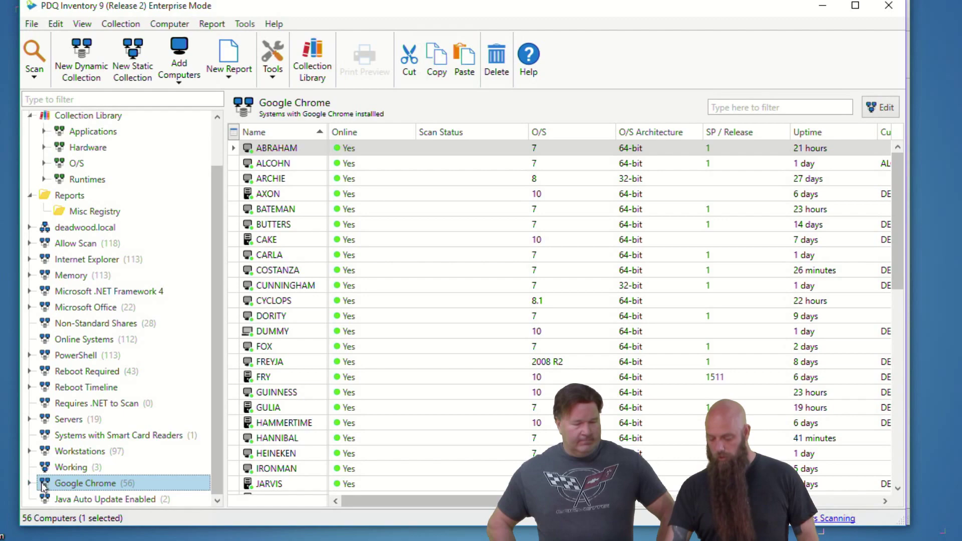
Step: Review the Google Chrome collection's filter rules without changes, then expand its 32-bit and 64-bit sub-collections
double_click(44, 484)
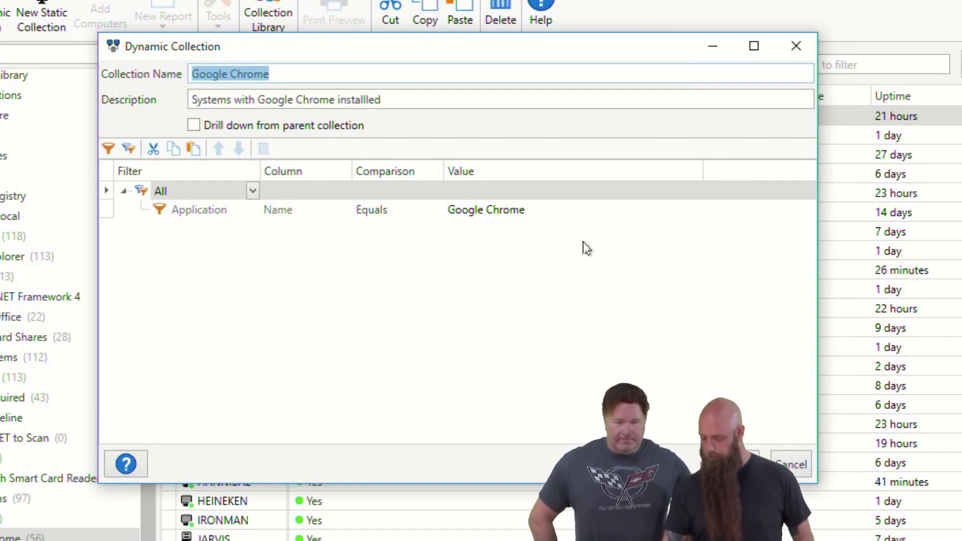
left_click(791, 466)
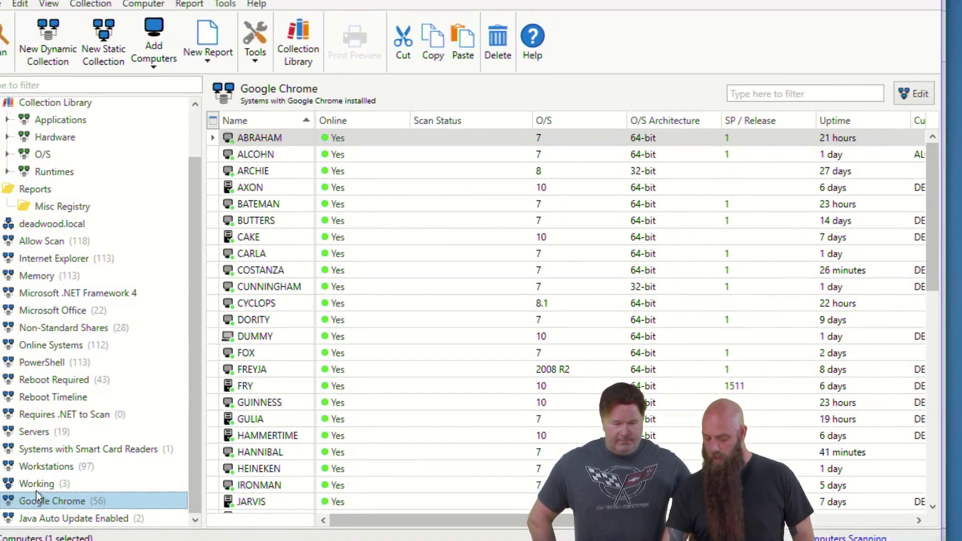
left_click(30, 483)
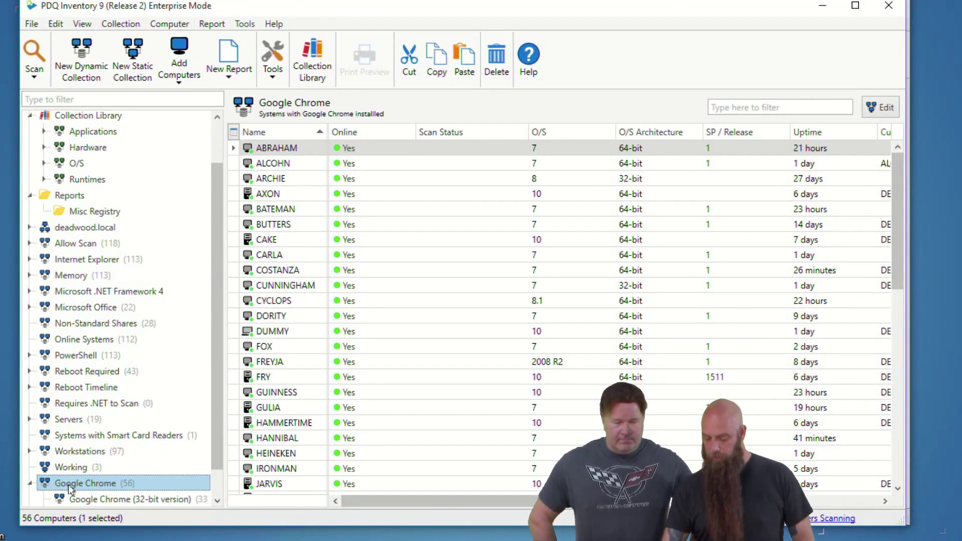
scroll(217, 478, "down", 1)
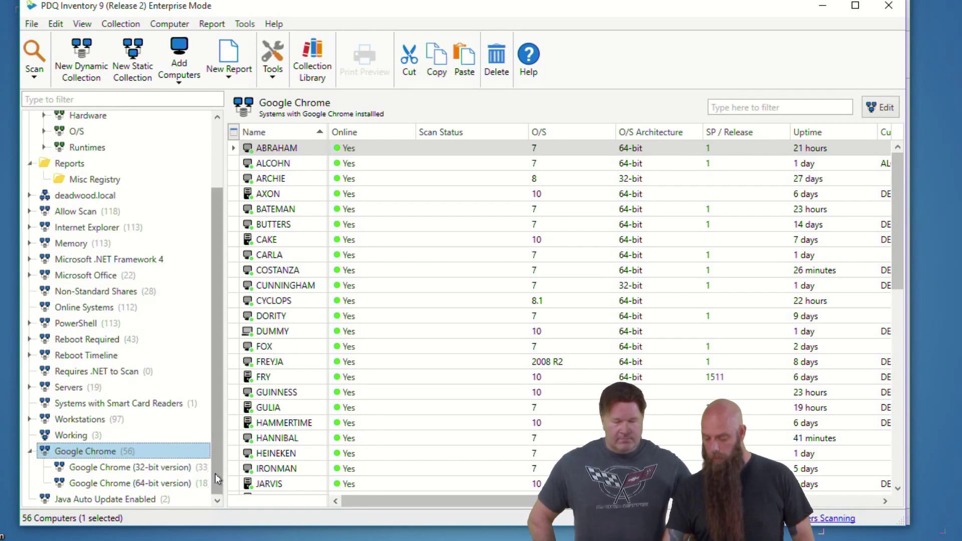
left_click(154, 468)
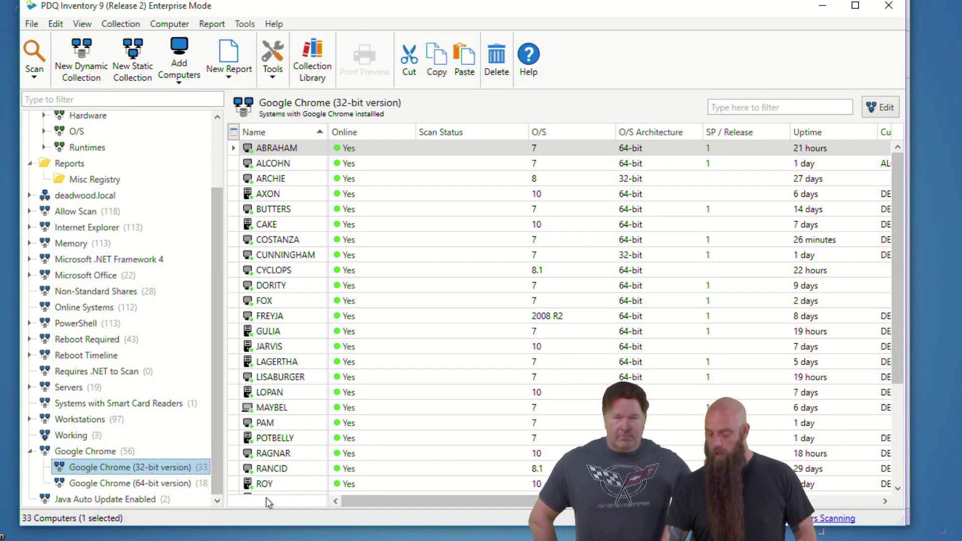
Step: Compare the 64-bit and 32-bit Chrome collection filters, then select computer ABRAHAM
double_click(170, 484)
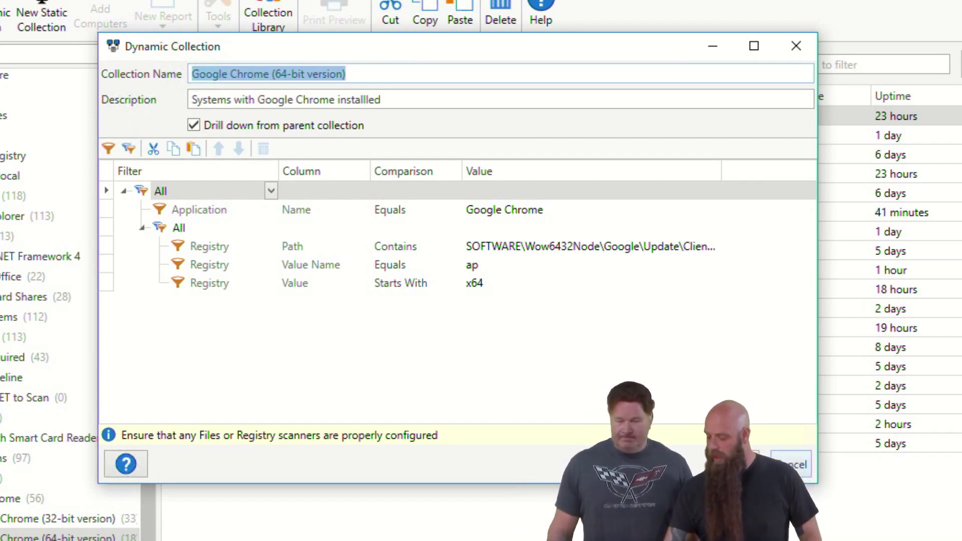
left_click(791, 464)
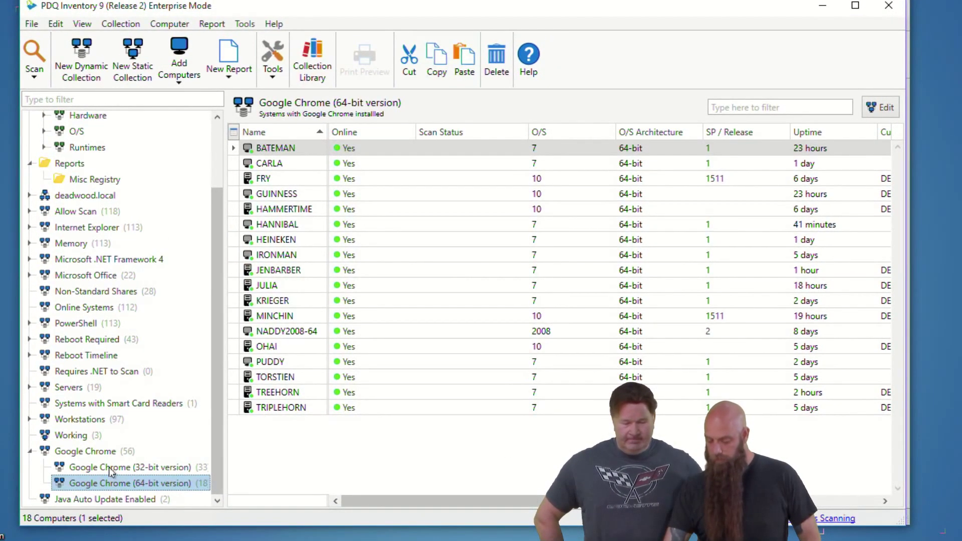
left_click(111, 469)
double_click(111, 469)
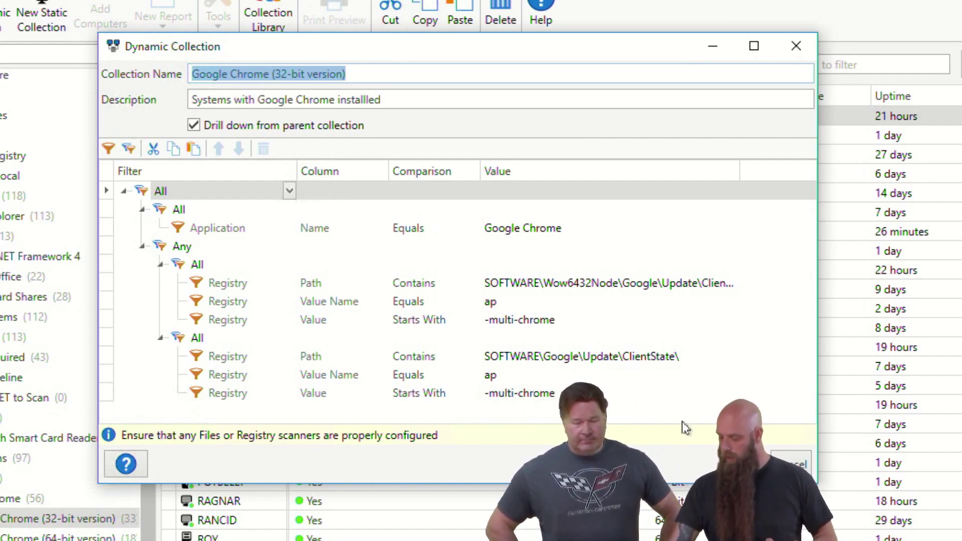
left_click(791, 464)
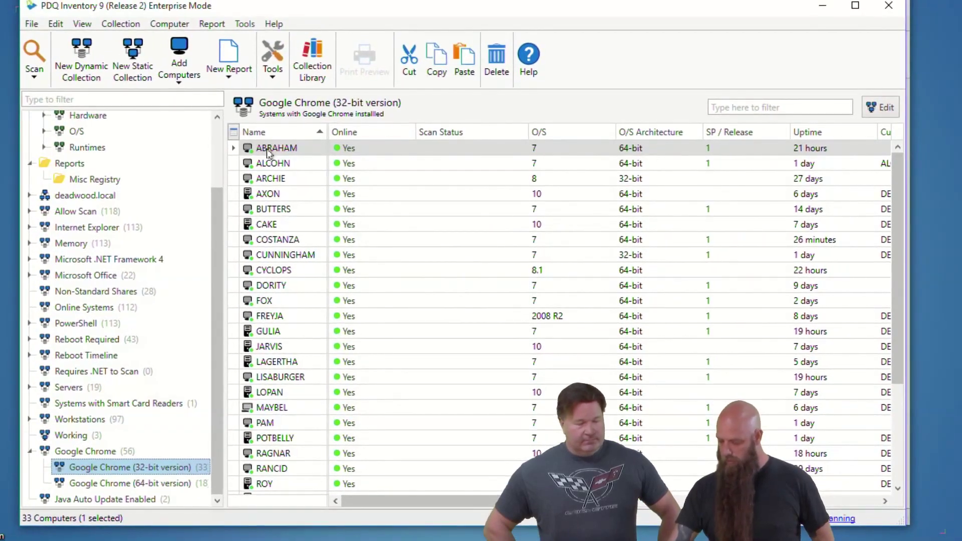
left_click(269, 150)
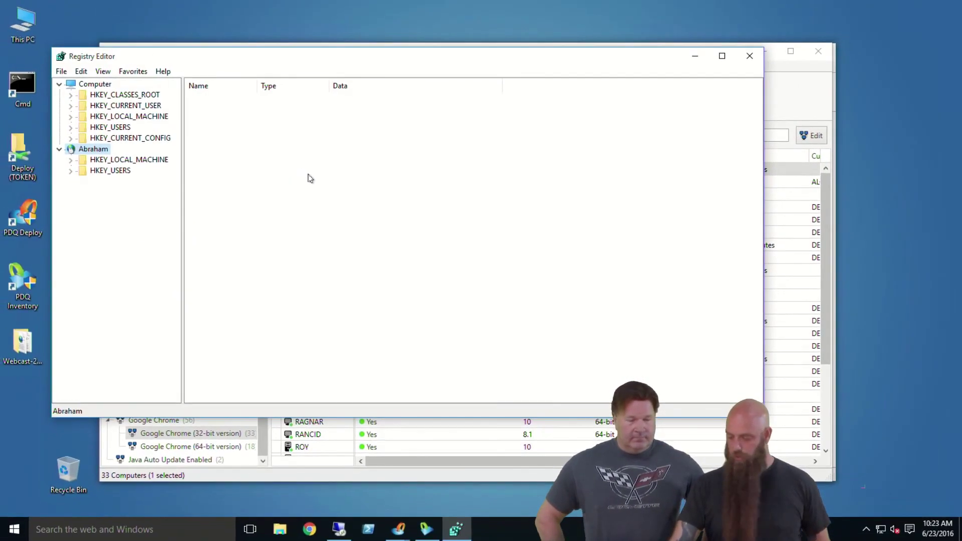
Step: Expand ABRAHAM's HKEY_LOCAL_MACHINE\SOFTWARE\Policies key to reveal Adobe, Google and Microsoft subkeys
left_click(71, 160)
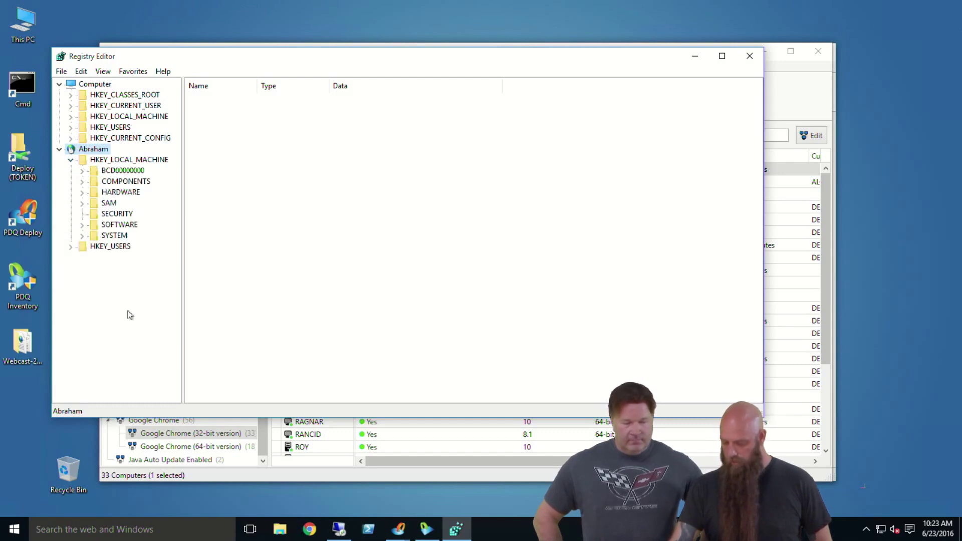
left_click(82, 225)
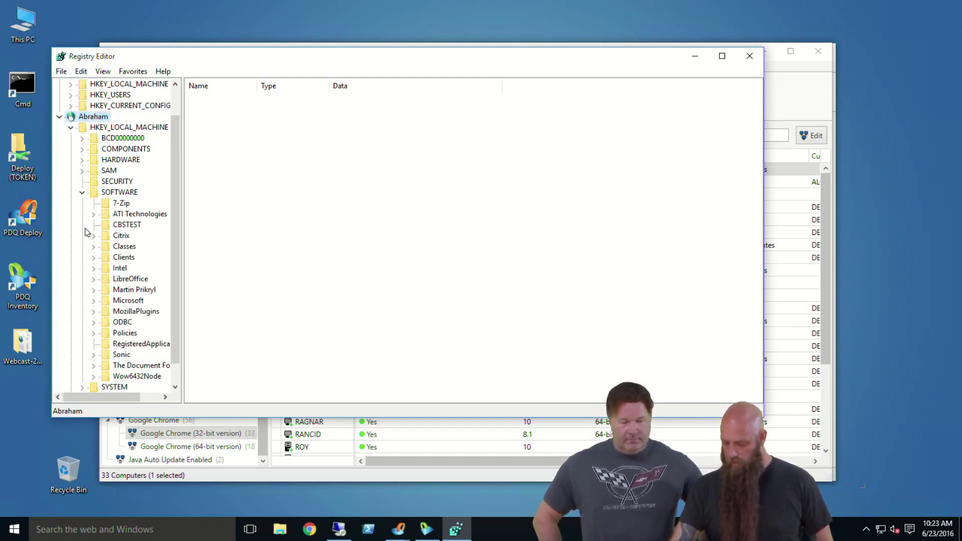
left_click(94, 333)
Step: Review the Google Chrome (32-bit version) collection's ClientState filter path, closing it unchanged
left_click(224, 477)
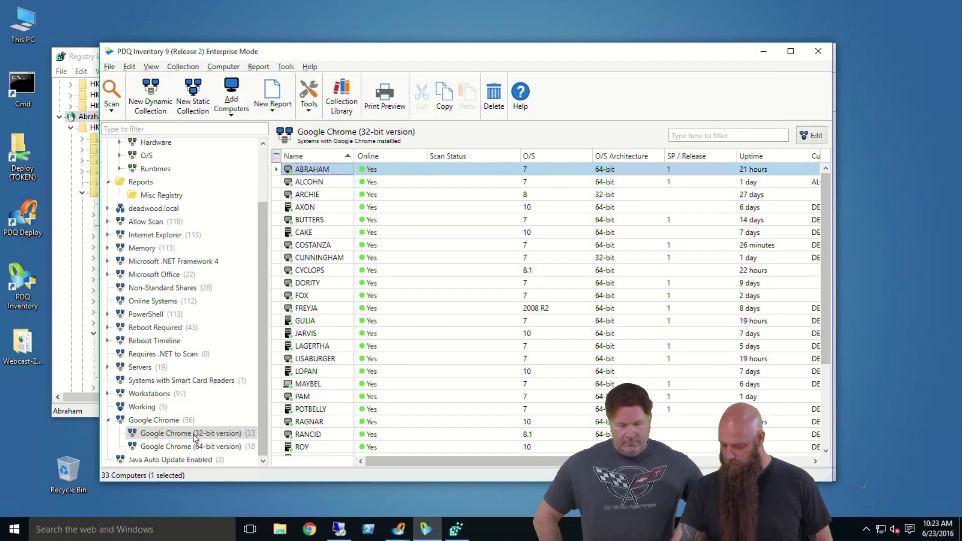
double_click(196, 434)
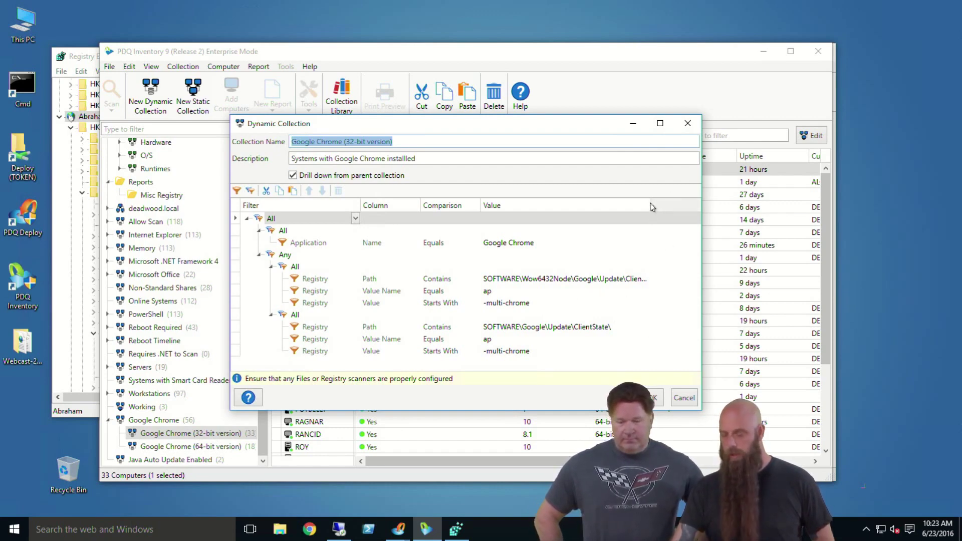
left_click_drag(649, 206, 673, 204)
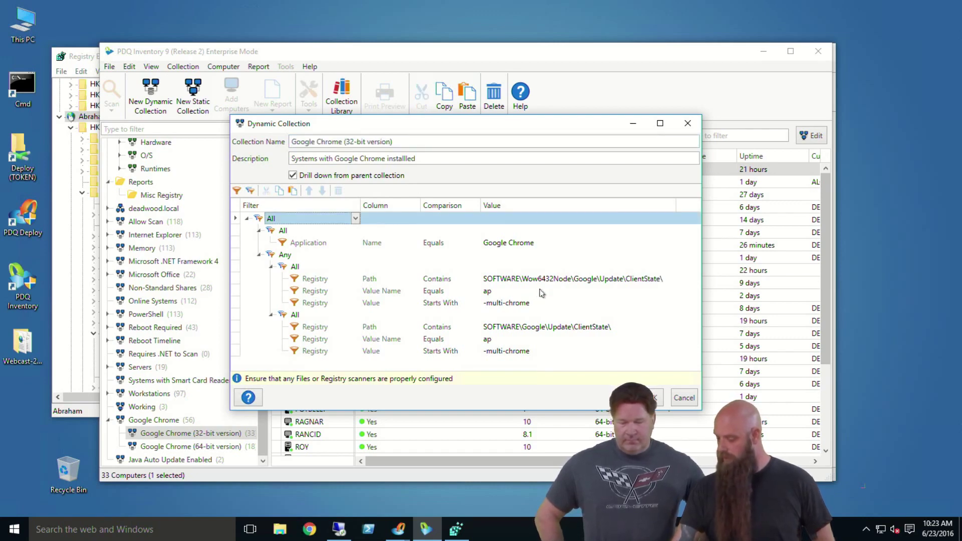
left_click(688, 123)
Step: Collapse Policies and expand Wow6432Node > Google > Update in Registry Editor
left_click(95, 59)
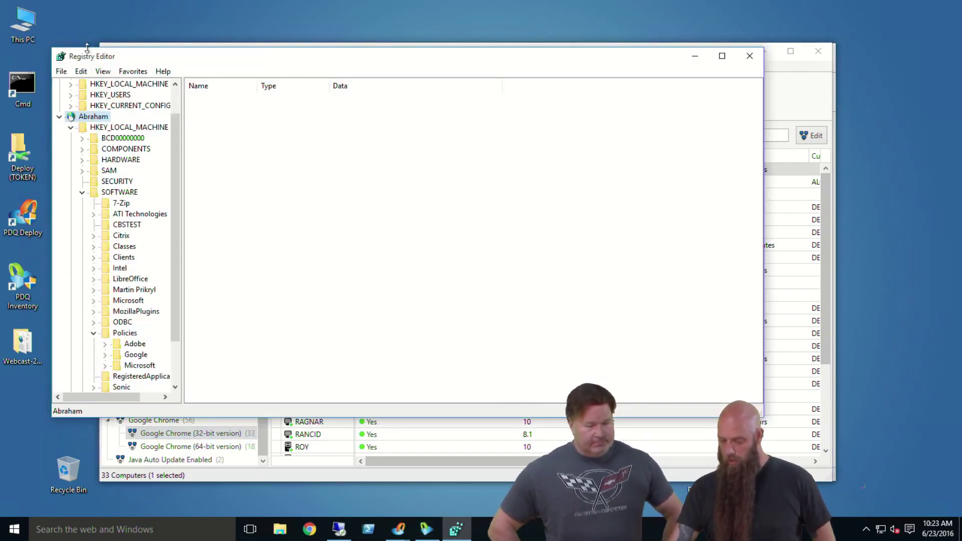
left_click(94, 334)
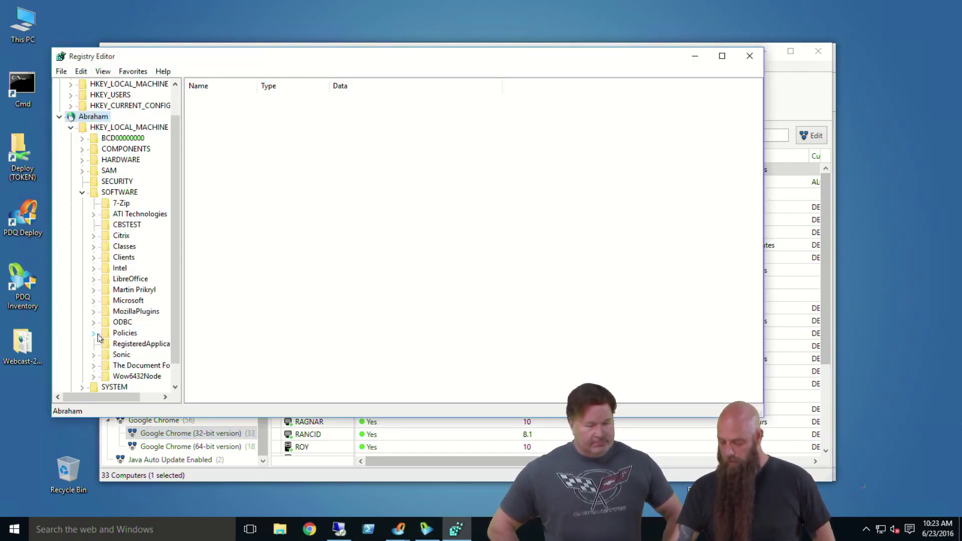
left_click(93, 377)
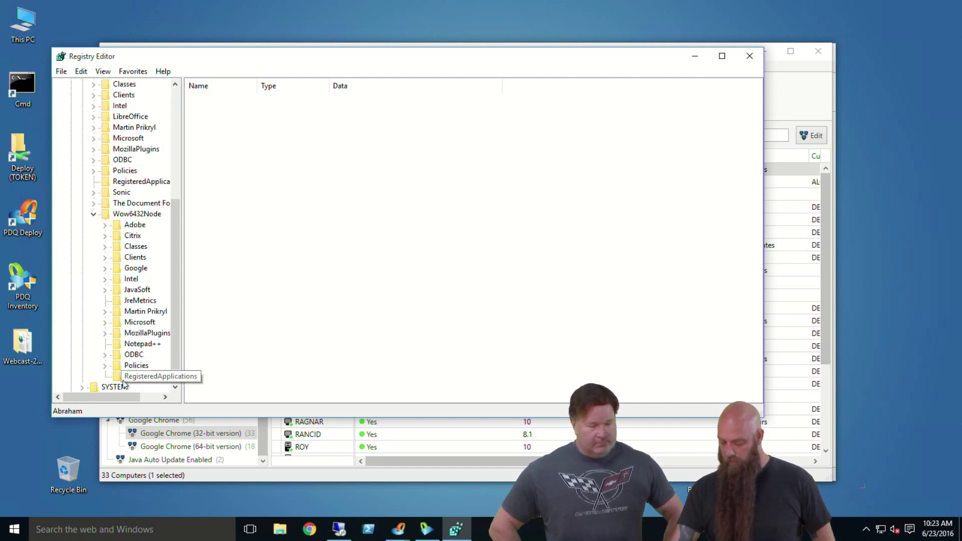
left_click(105, 268)
left_click(117, 279)
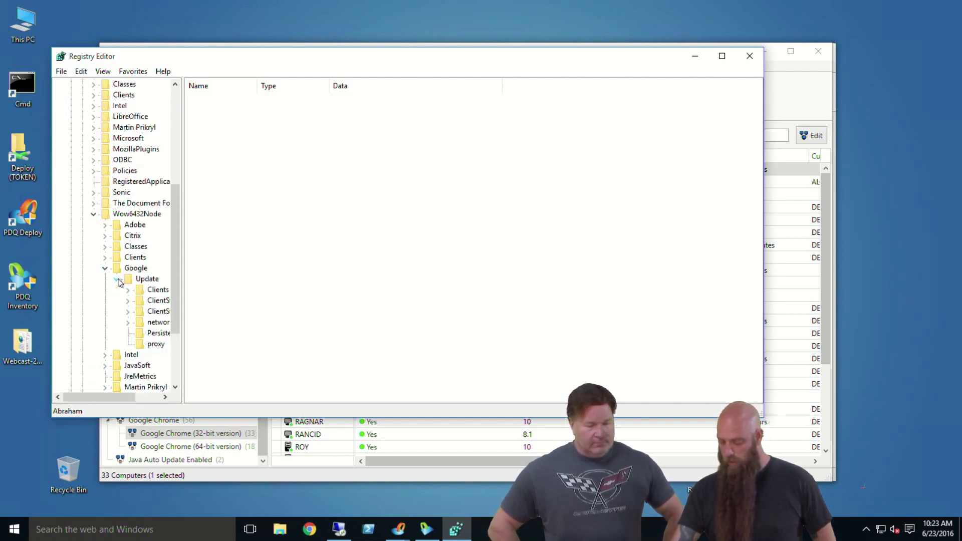
left_click_drag(184, 286, 212, 286)
left_click_drag(209, 60, 260, 61)
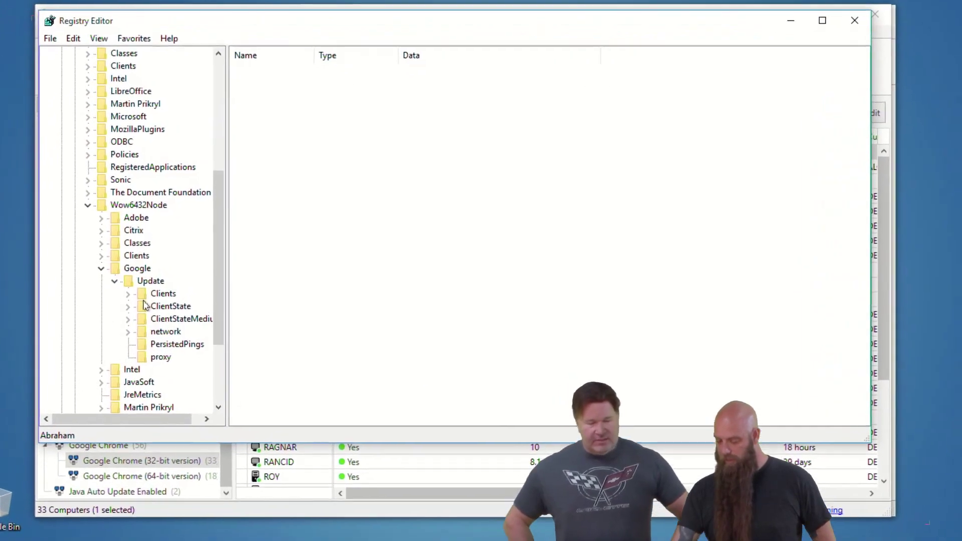
Step: Inspect the ClientState GUID subkeys' values, including ap, then close Registry Editor
left_click(145, 305)
left_click(128, 306)
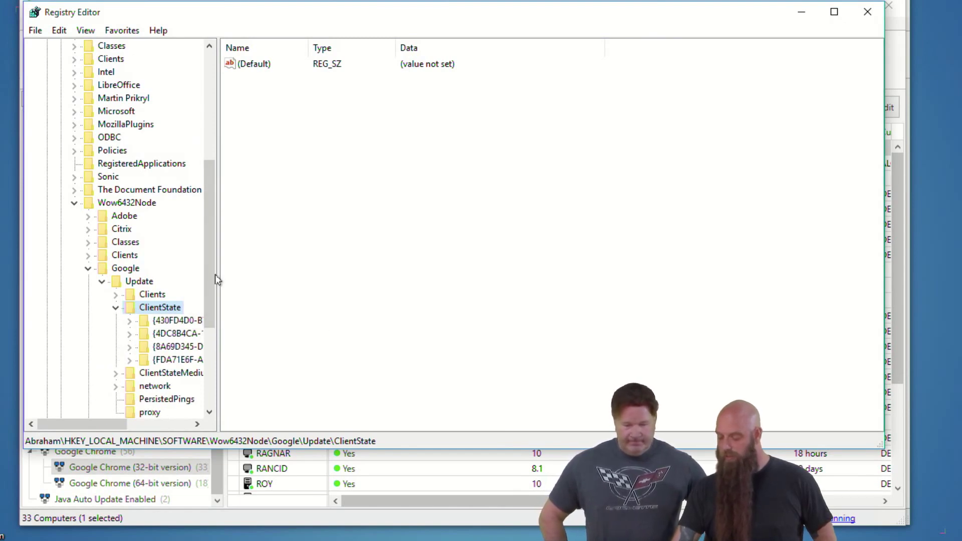
left_click_drag(217, 275, 282, 269)
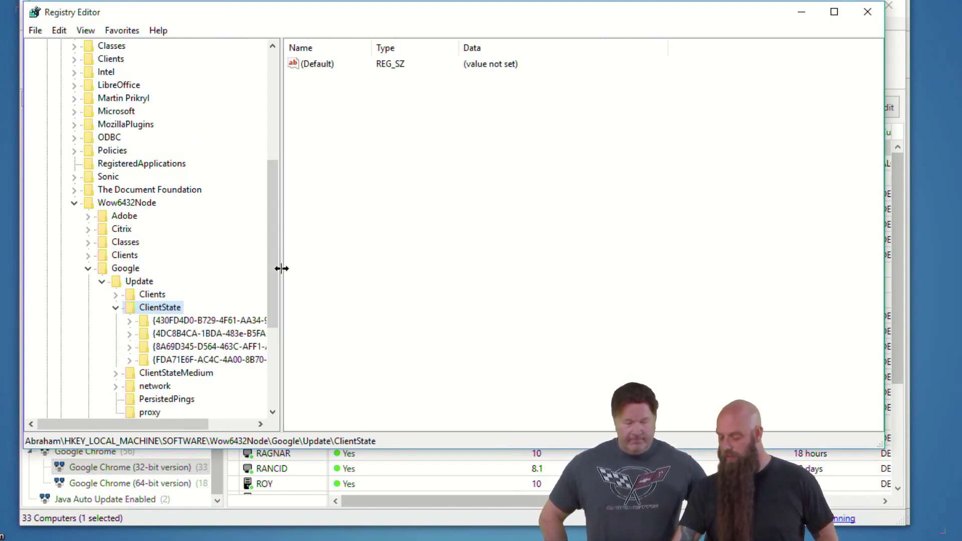
left_click(161, 321)
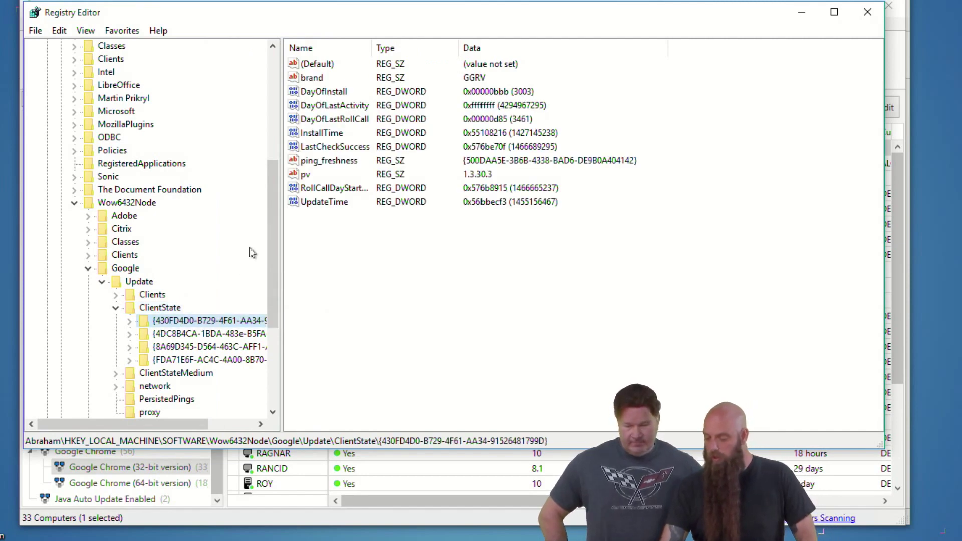
left_click(172, 335)
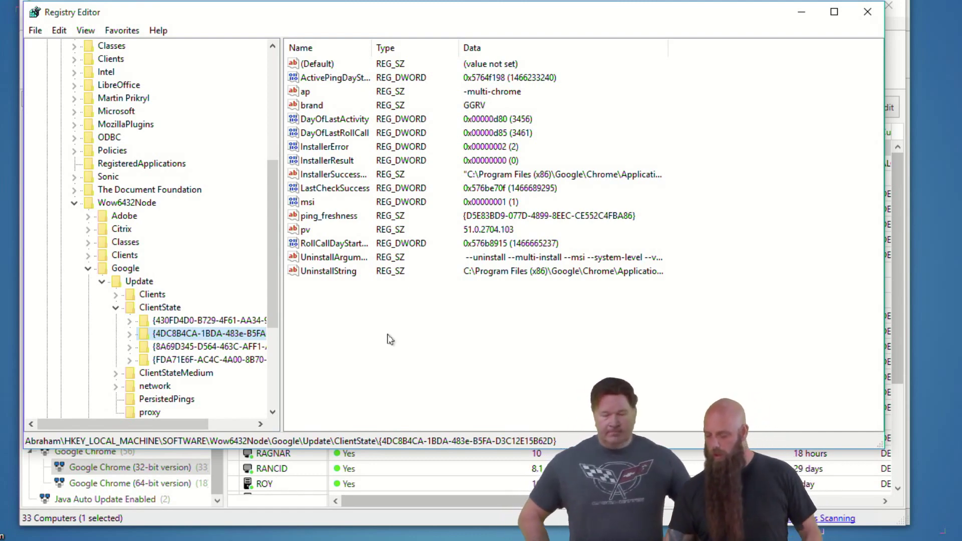
left_click(867, 12)
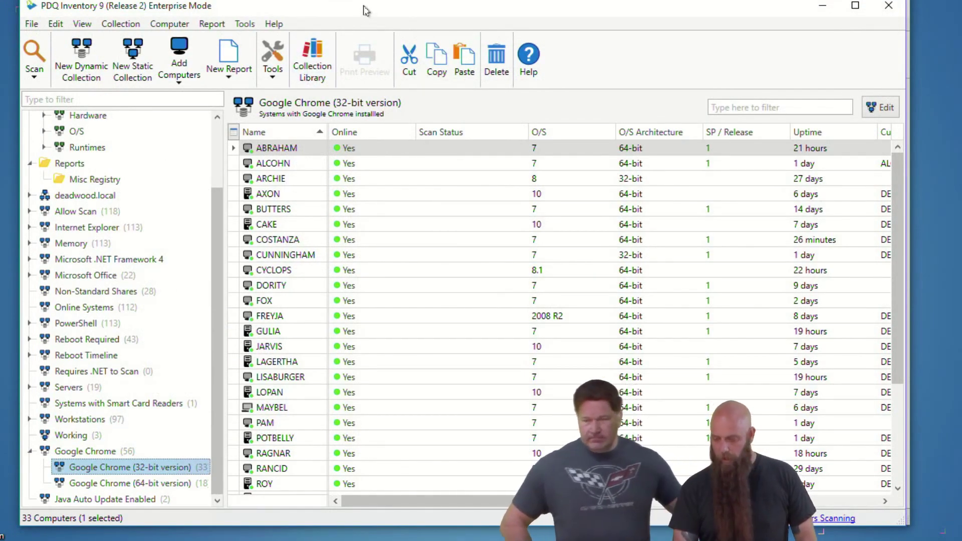
Step: Review the Google Chrome Architecture profile's Registry scanner include patterns without changing them
key("ctrl+comma")
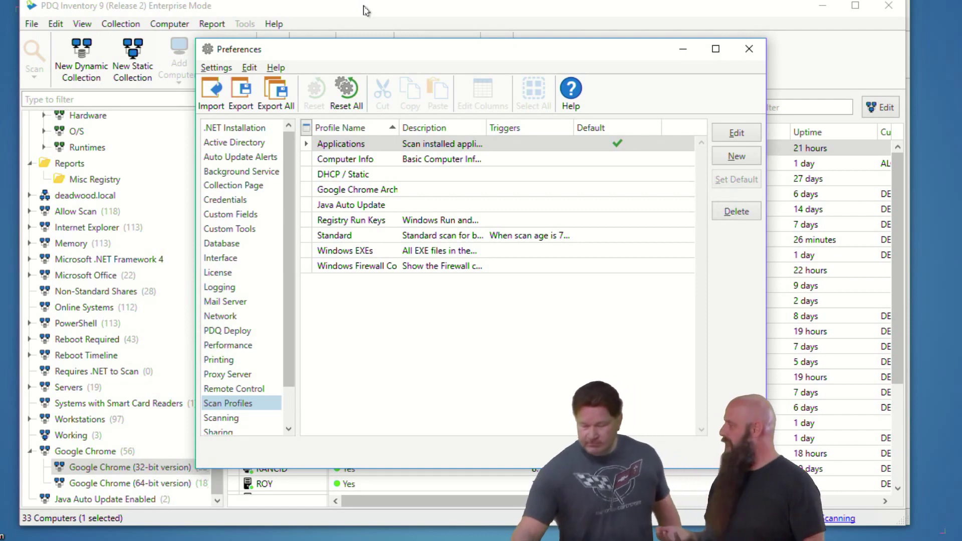
double_click(359, 189)
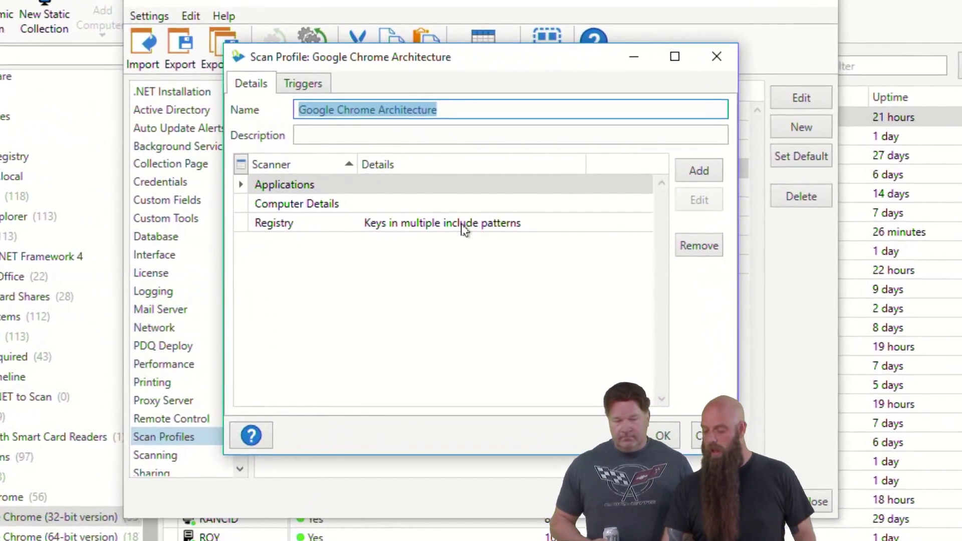
double_click(465, 231)
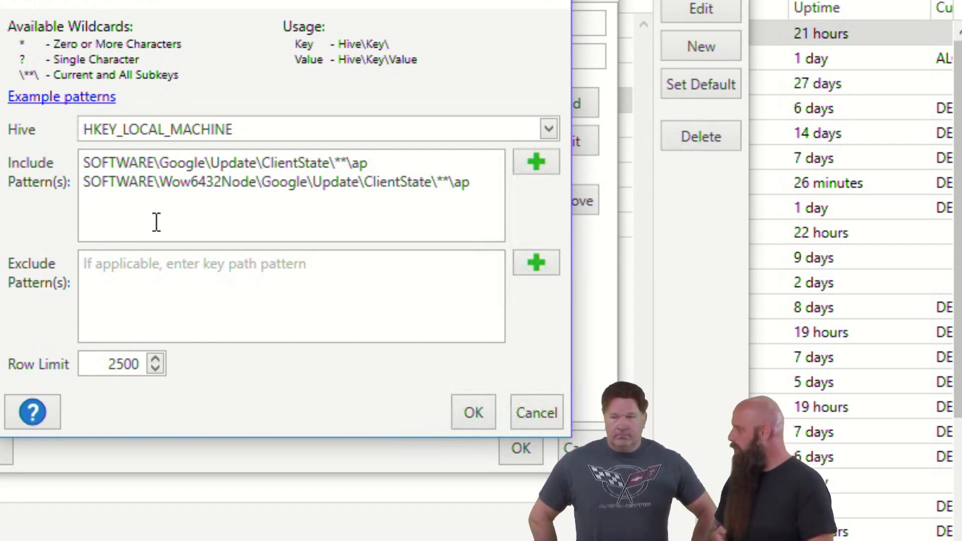
left_click(386, 164)
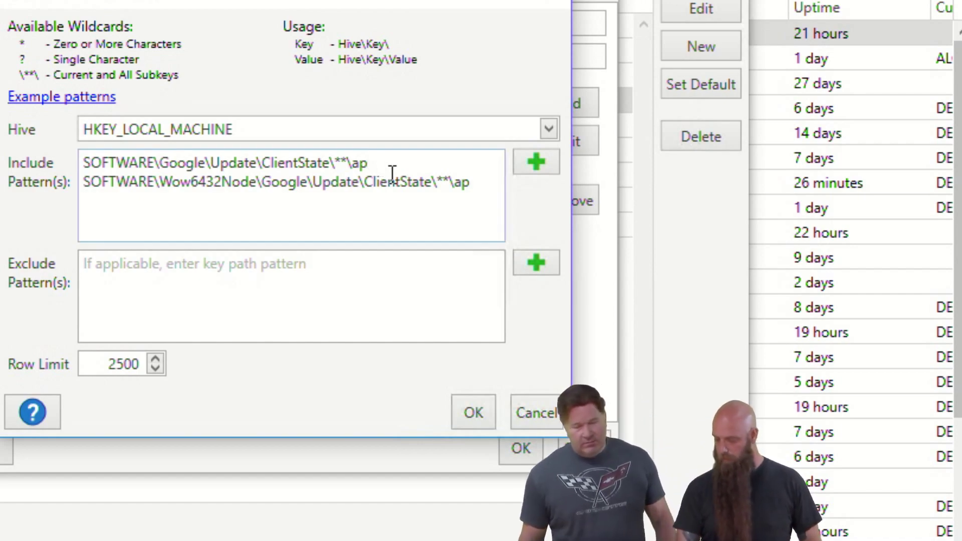
left_click(554, 421)
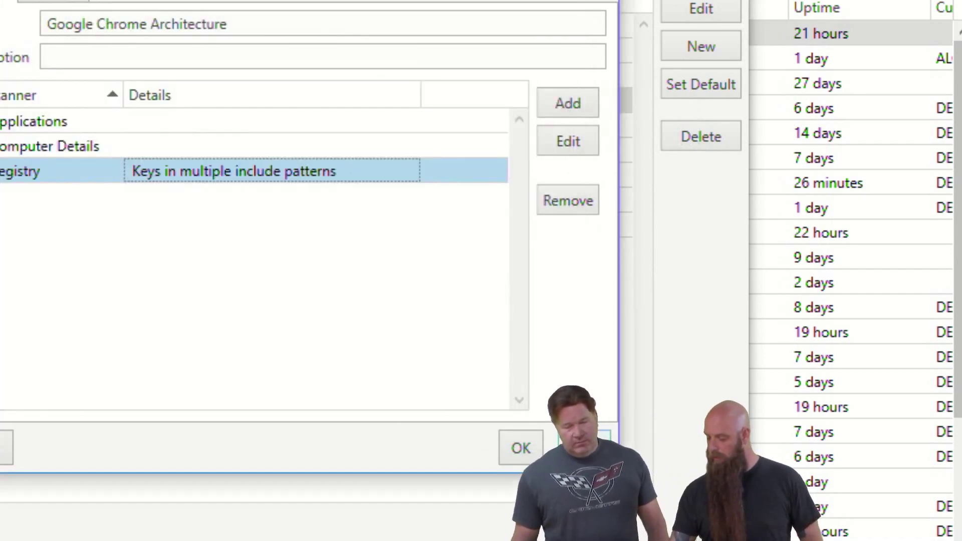
left_click(521, 447)
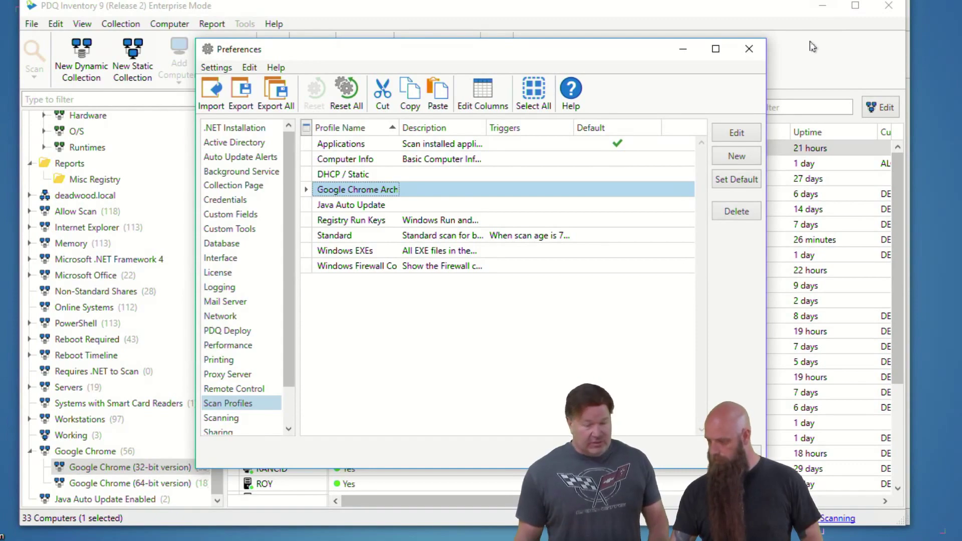
Step: Close the preferences and open ABRAHAM's computer details
key("Escape")
double_click(290, 148)
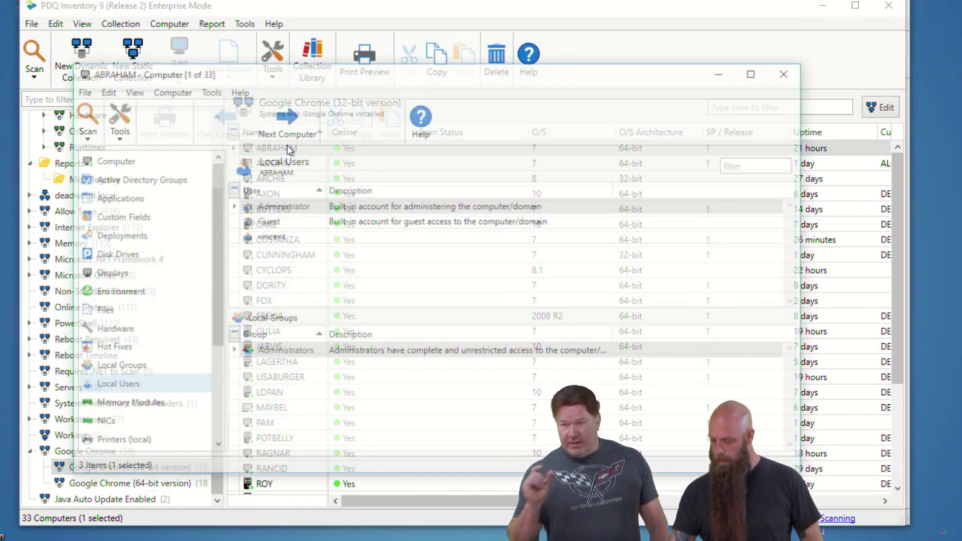
scroll(75, 441, "down", 1)
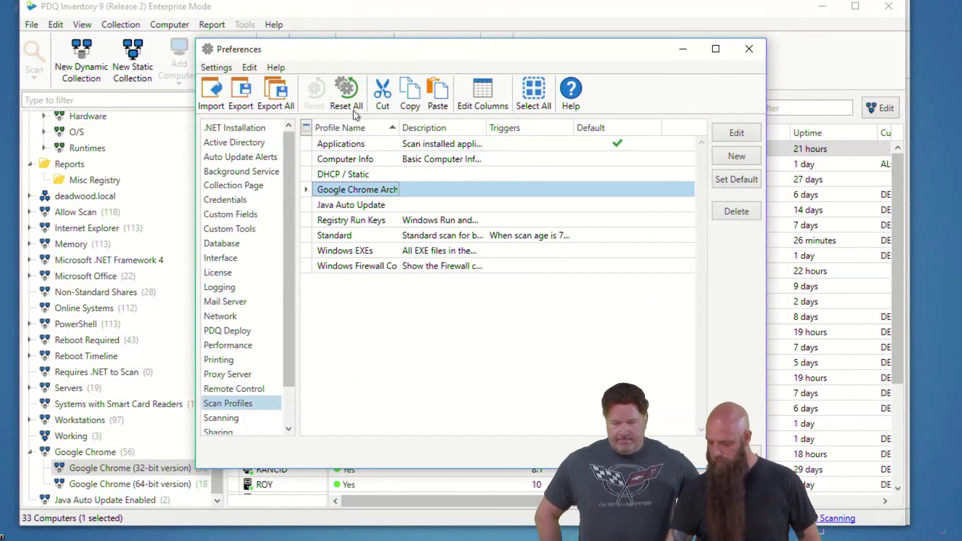
Step: Trim the trailing ap from both Google Chrome Architecture include patterns, leaving ClientState\**\, and save
double_click(339, 190)
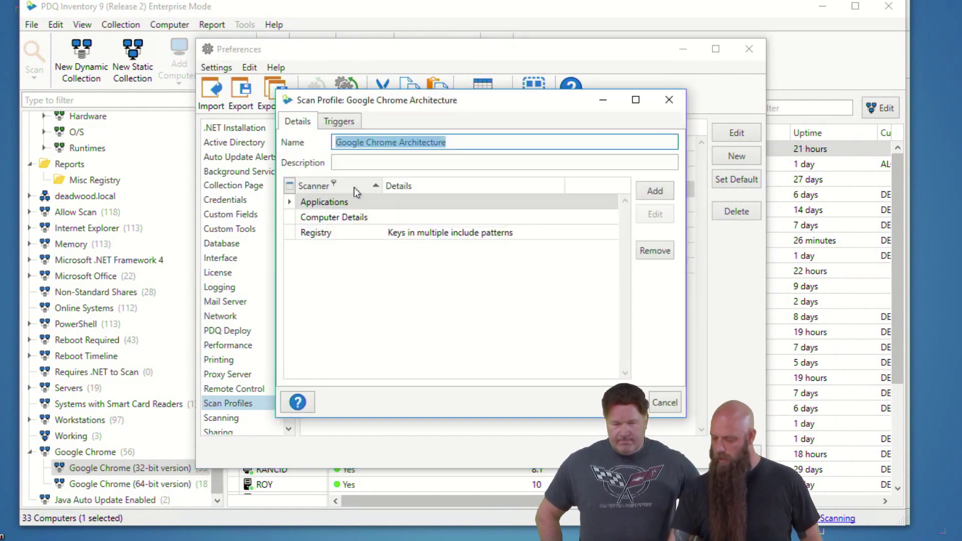
double_click(461, 231)
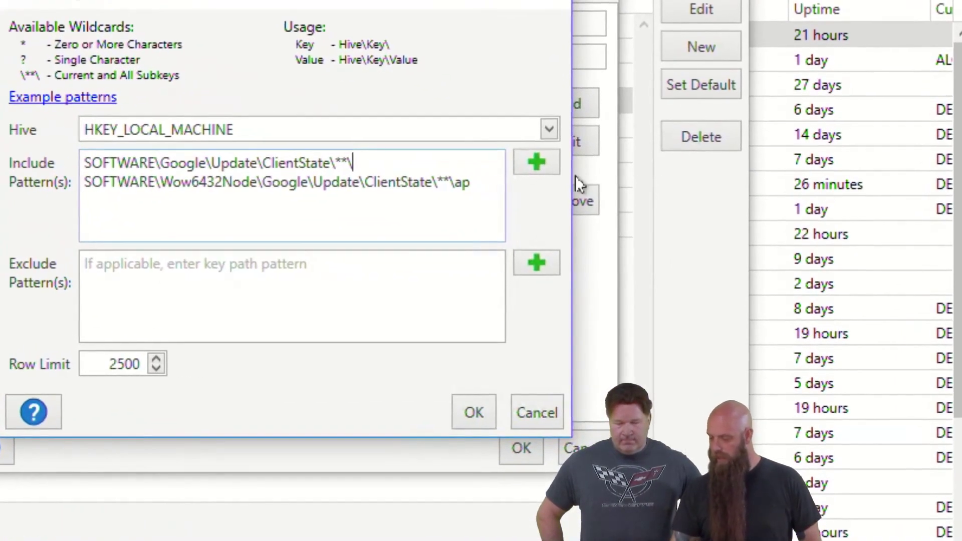
key("BackSpace")
key("BackSpace")
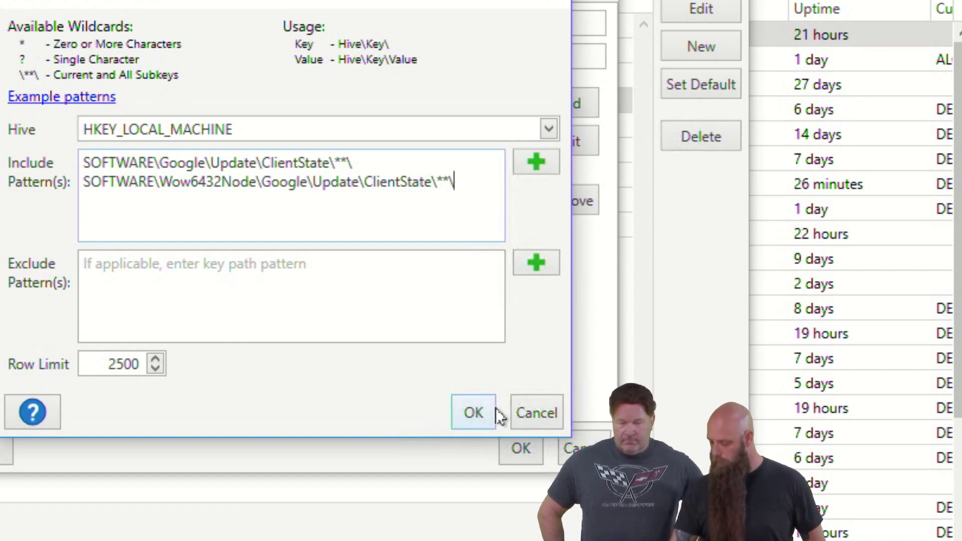
left_click(480, 412)
left_click(516, 449)
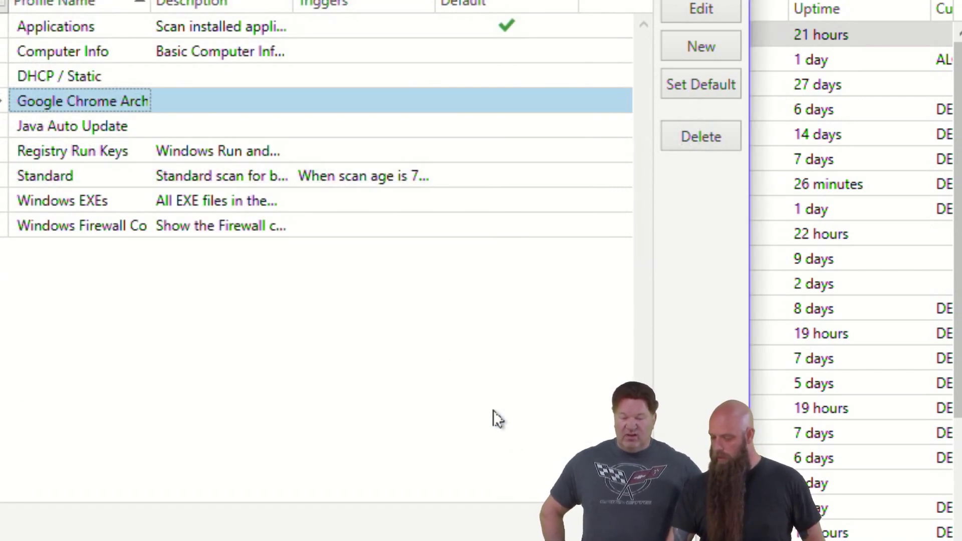
left_click(701, 527)
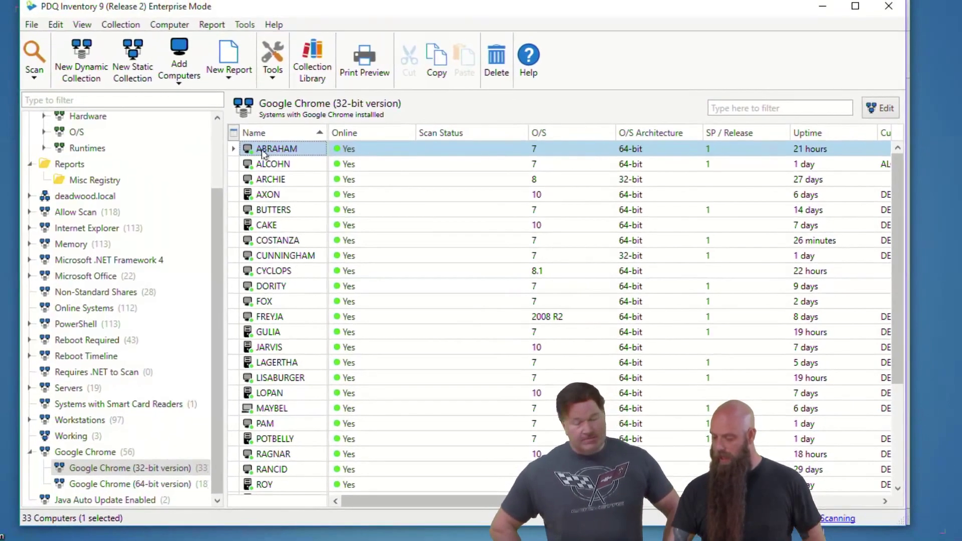
Step: Scan ABRAHAM with Google Chrome Architecture, review its 58 registry values, then reopen Scan Profiles
left_click(33, 68)
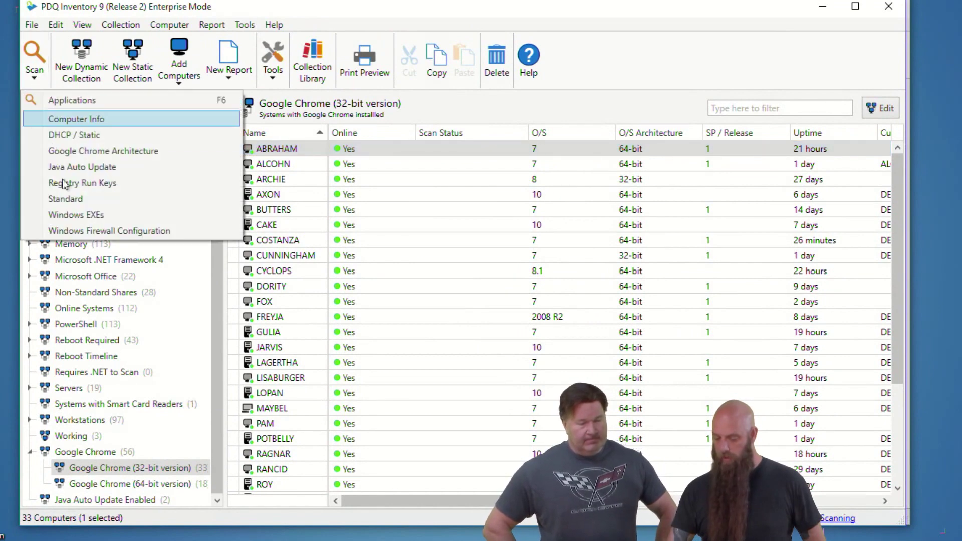
left_click(70, 151)
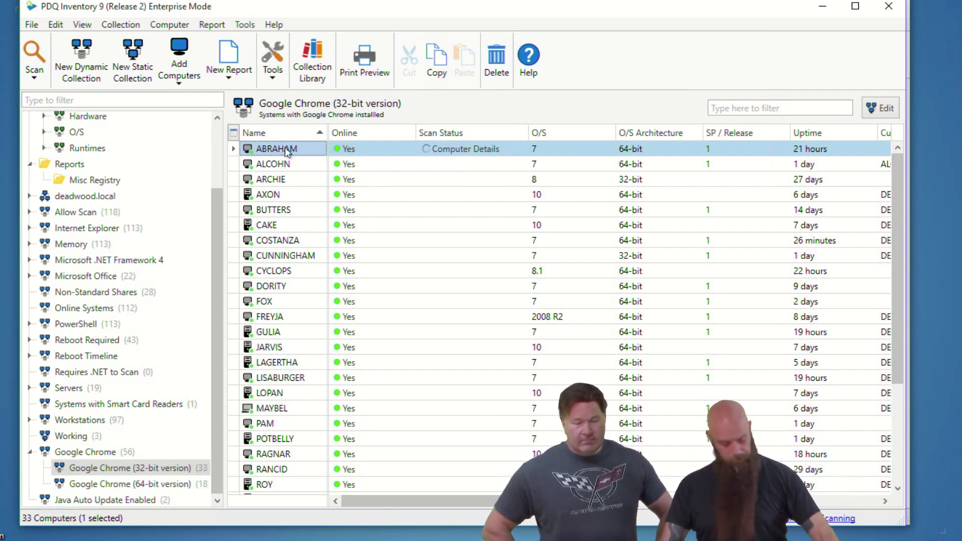
double_click(282, 146)
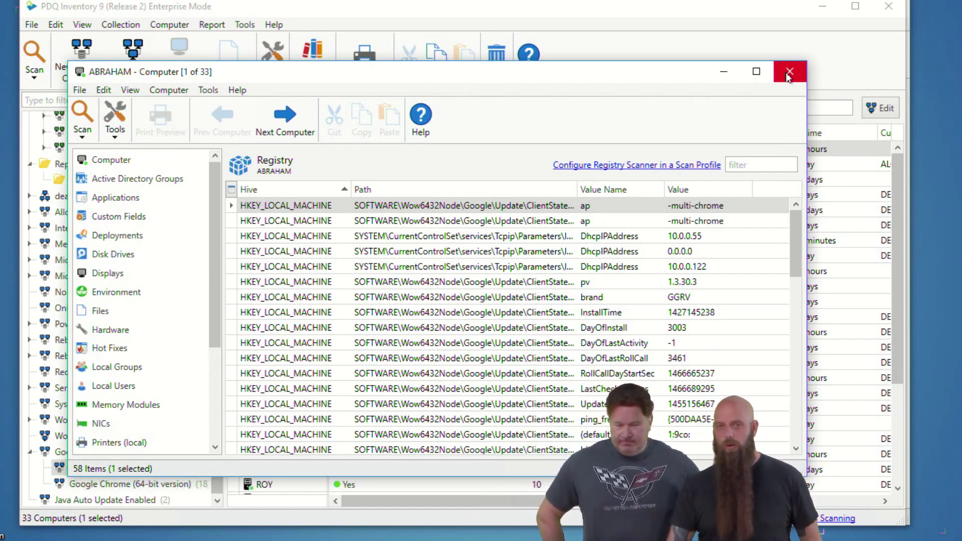
left_click(789, 73)
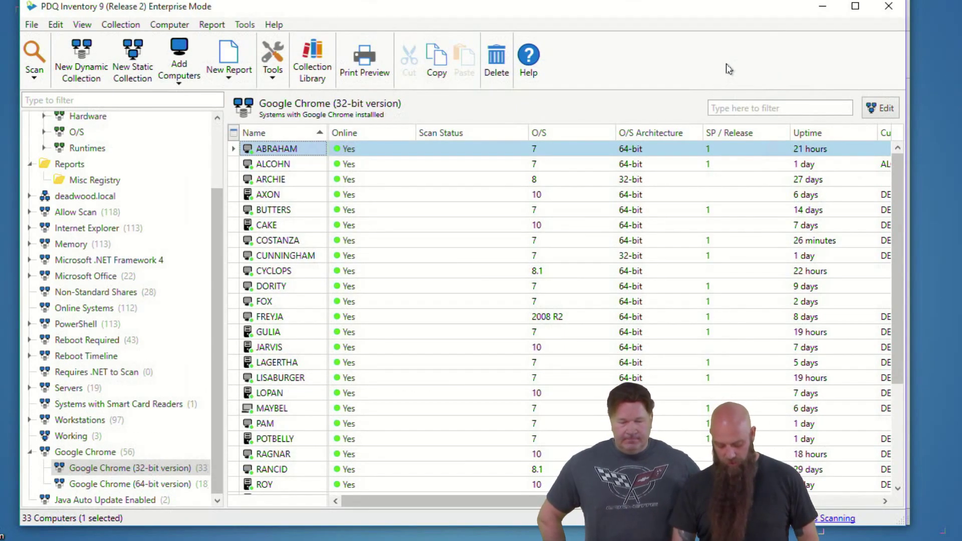
key("ctrl+comma")
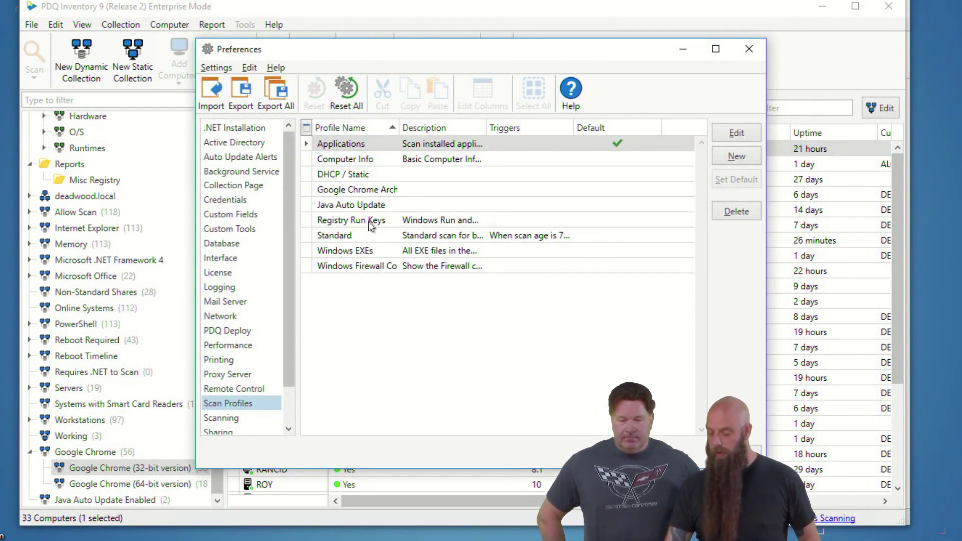
Step: Append ap to both include patterns so they end in ClientState\**\ap, and save the profile
double_click(353, 190)
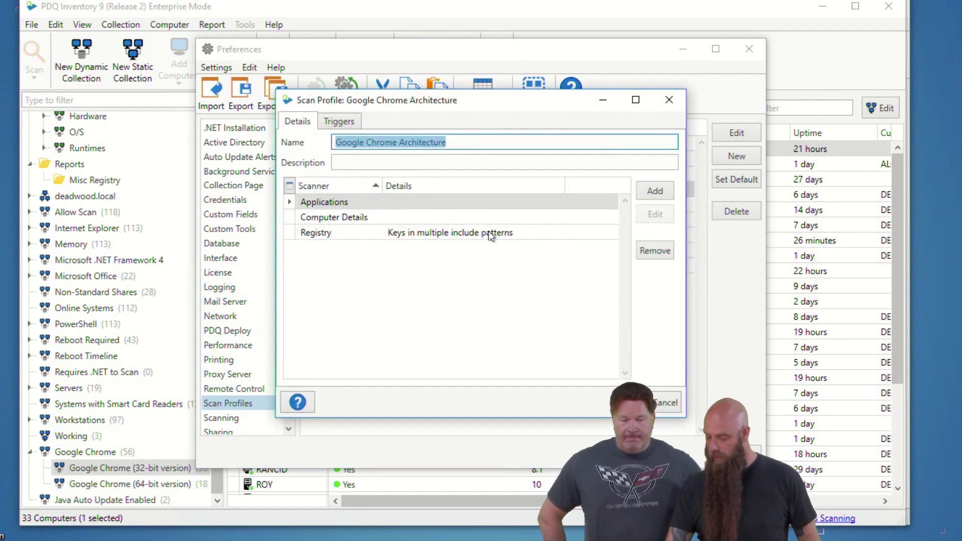
double_click(445, 233)
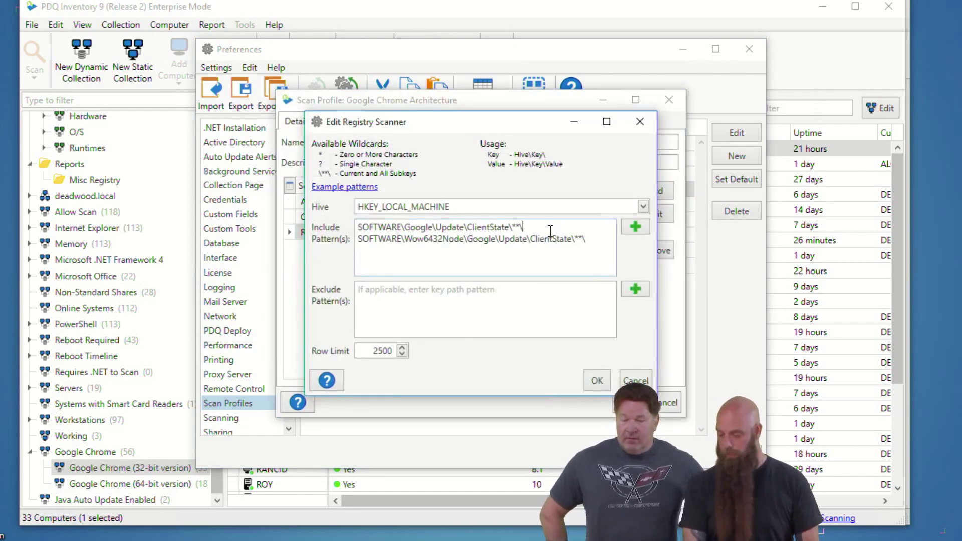
type("ap")
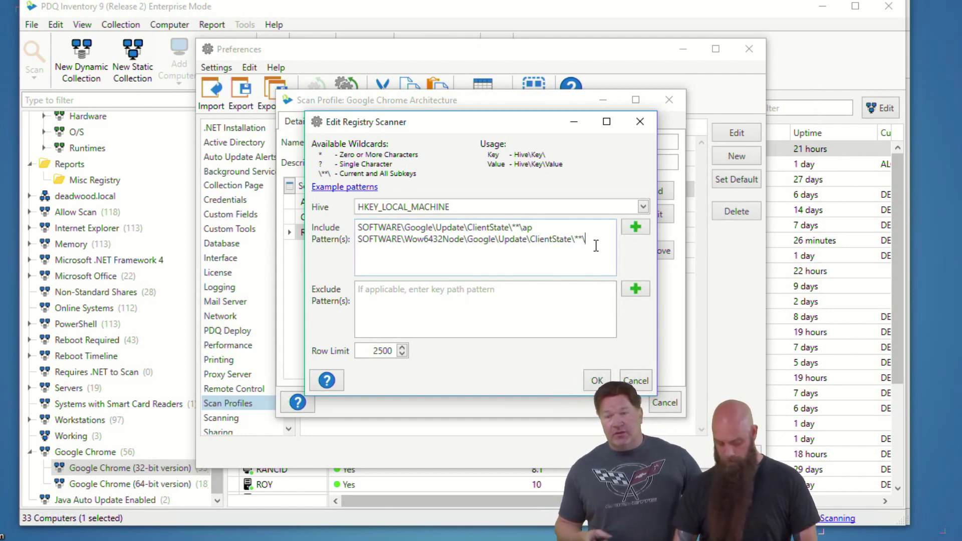
type("ap")
left_click(597, 381)
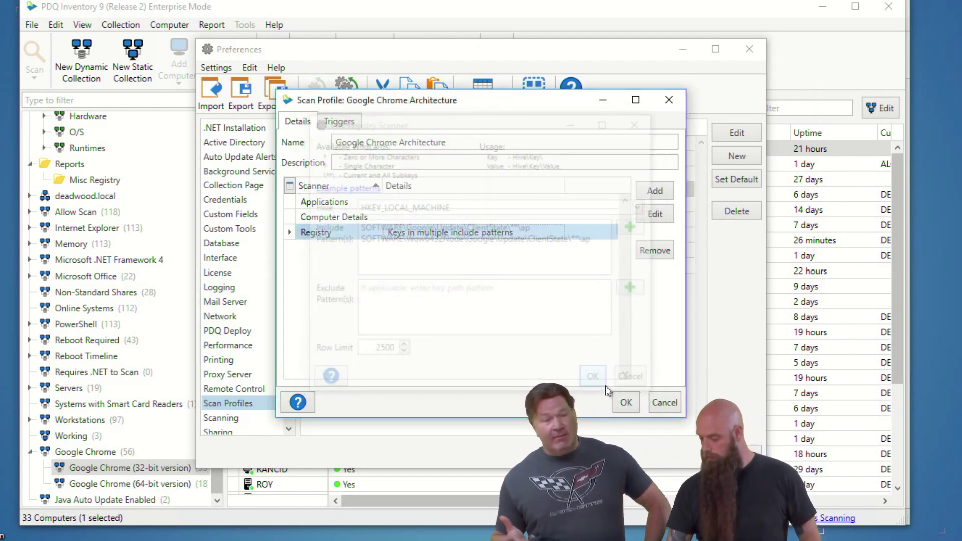
left_click(626, 402)
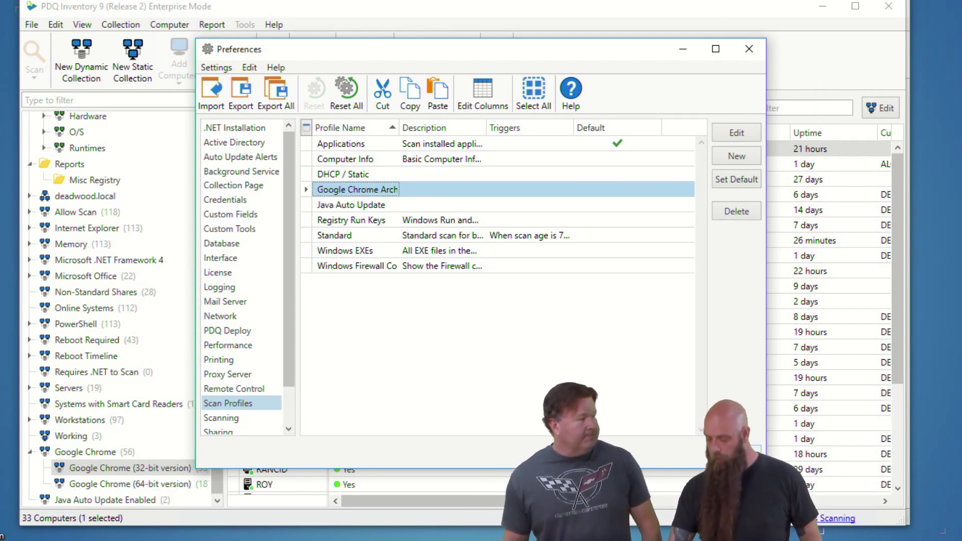
left_click(736, 453)
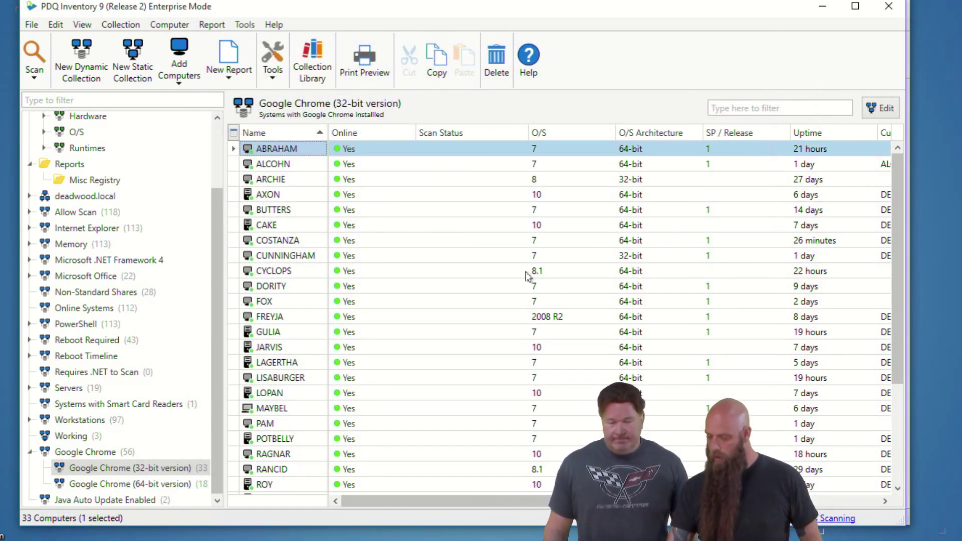
Step: Rescan ABRAHAM with Google Chrome Architecture and confirm five registry values, including two ap -multi-chrome entries
right_click(260, 154)
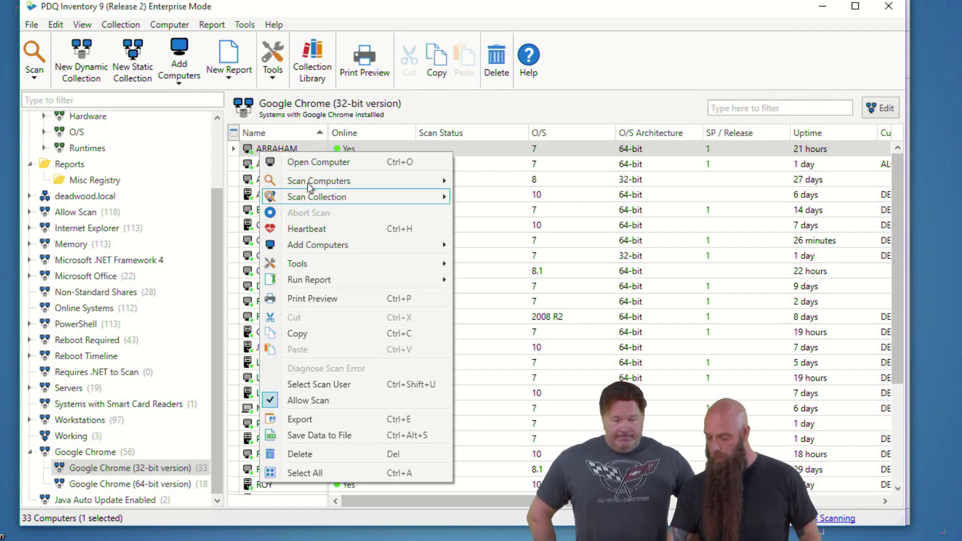
mouse_move(311, 184)
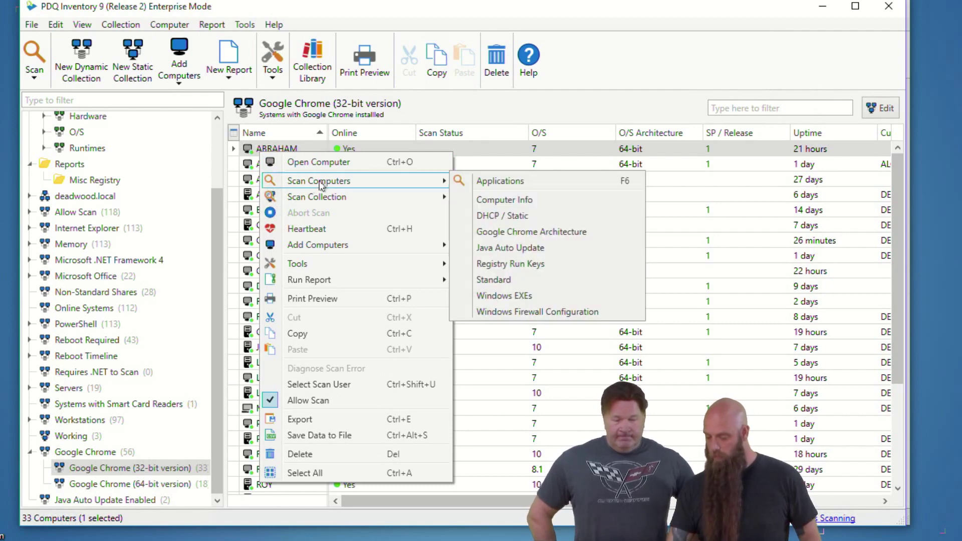
left_click(510, 235)
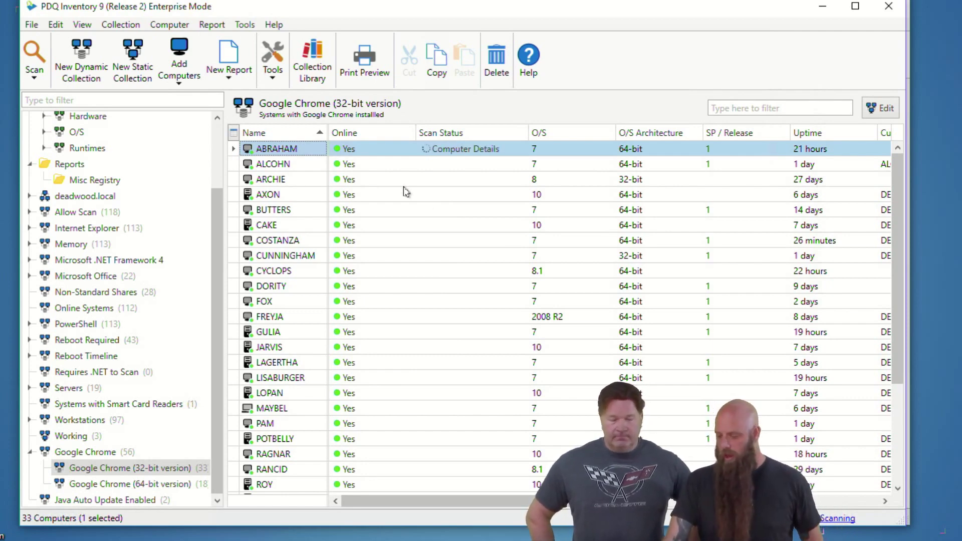
double_click(269, 150)
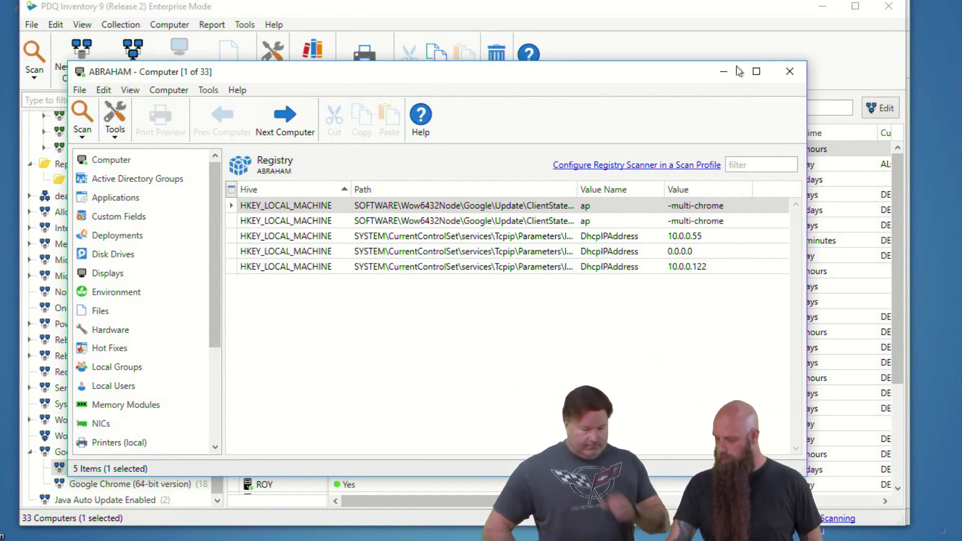
left_click(789, 71)
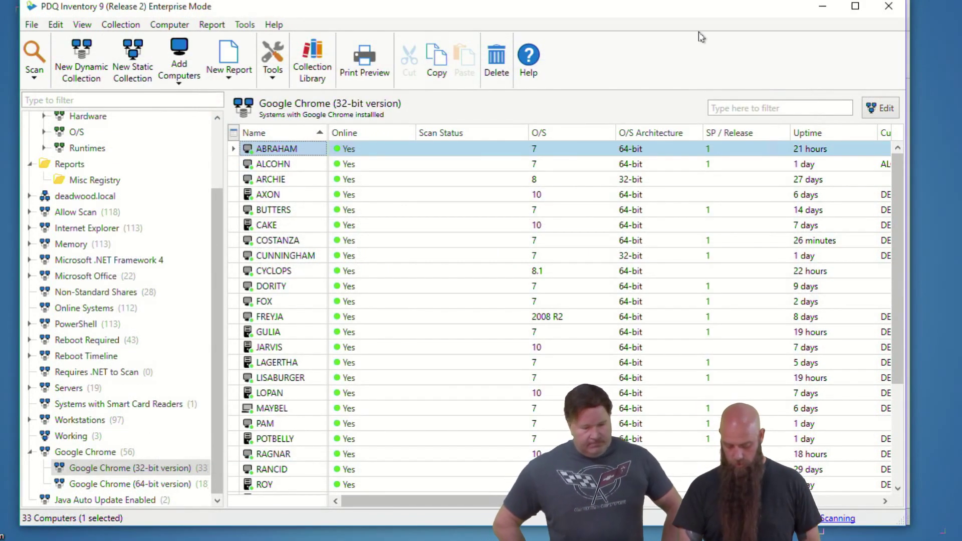
key("ctrl+comma")
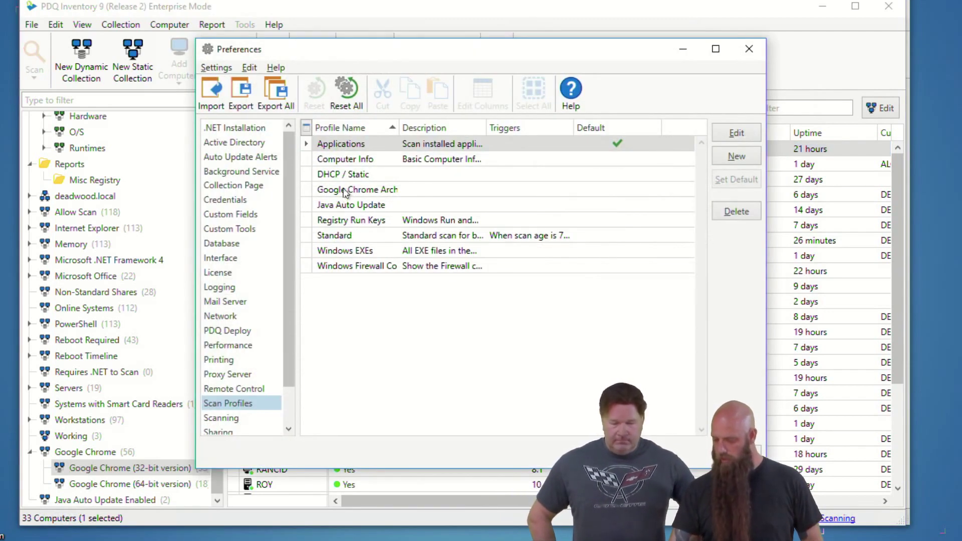
Step: Copy the Google Chrome Architecture profile's Registry scanner, then delete that scan profile
double_click(334, 190)
left_click(331, 233)
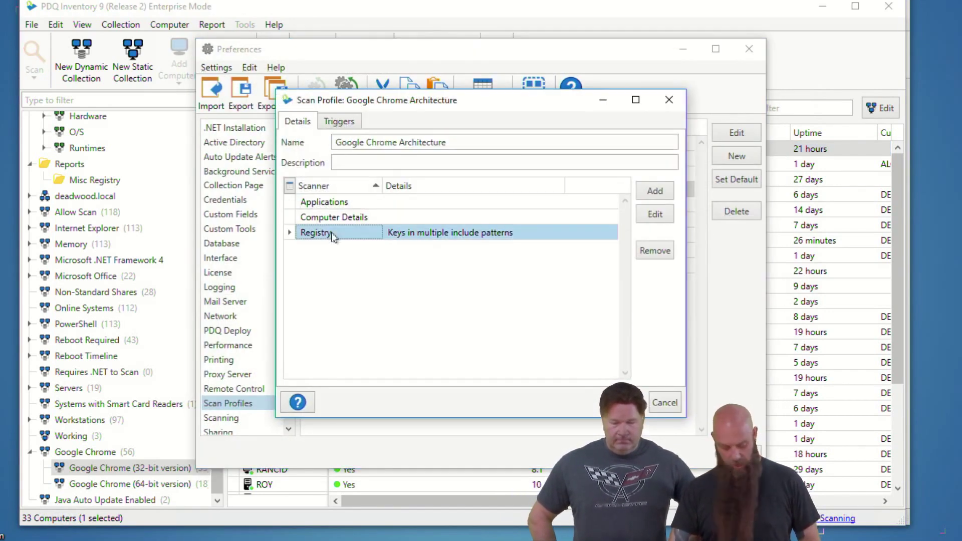
left_click(669, 404)
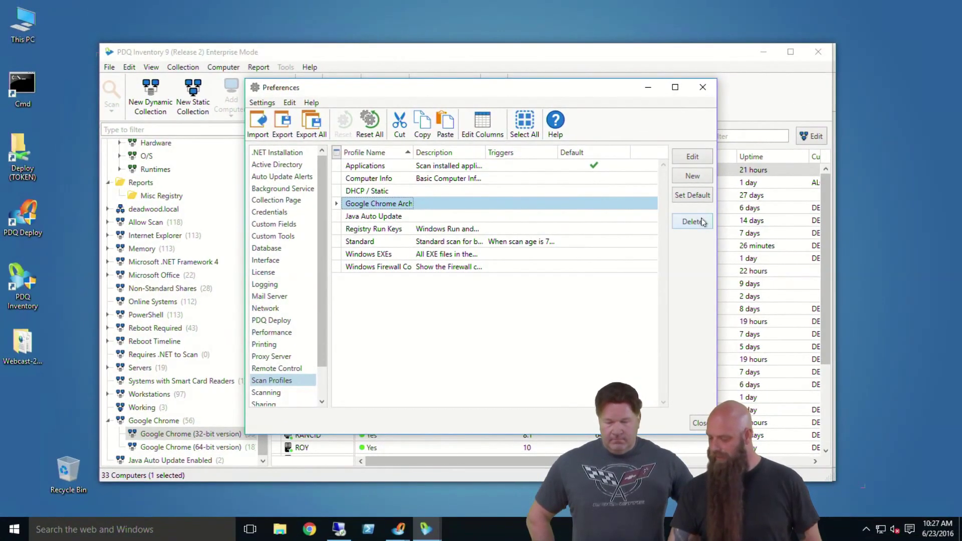
left_click(736, 211)
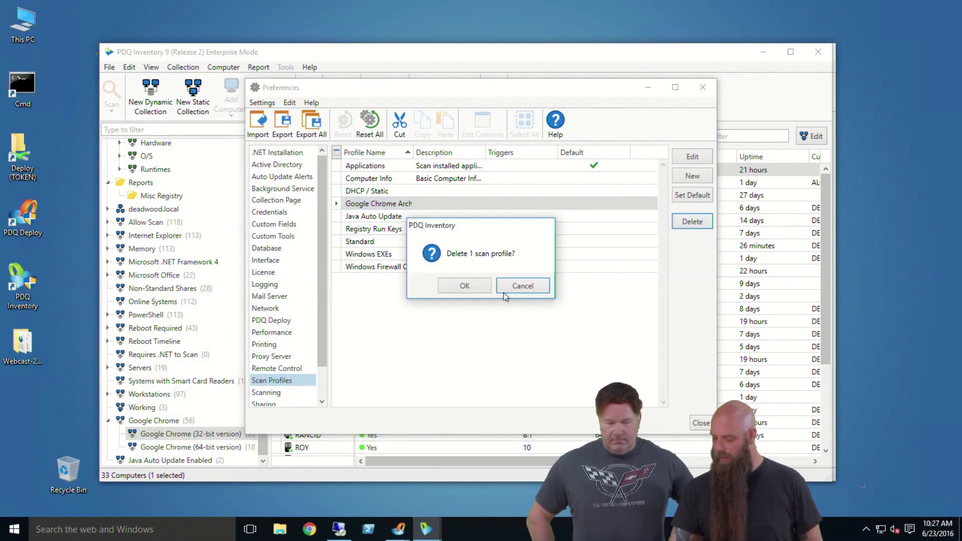
left_click(463, 285)
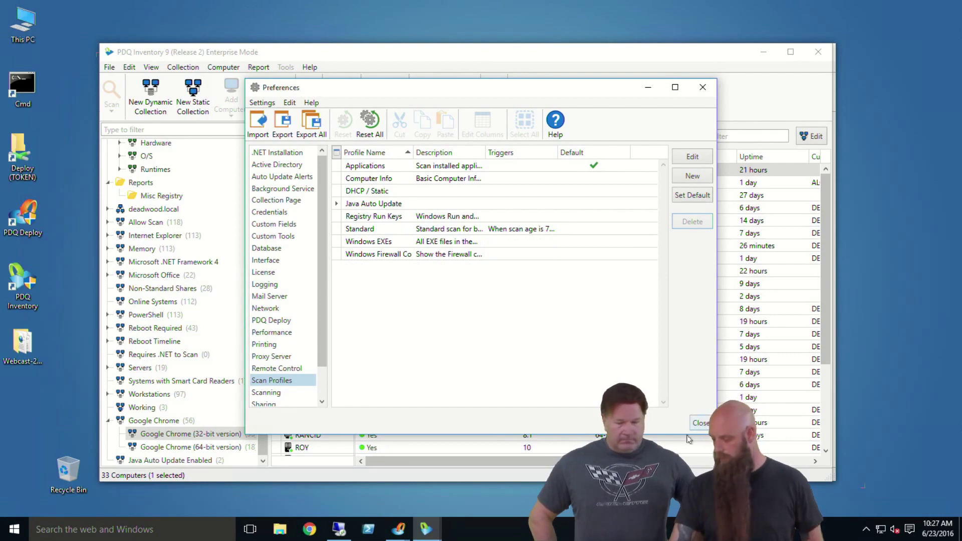
key("Escape")
Step: Confirm ABRAHAM's registry results now hold only three DhcpIPAddress values, then reopen Scan Profiles
double_click(304, 172)
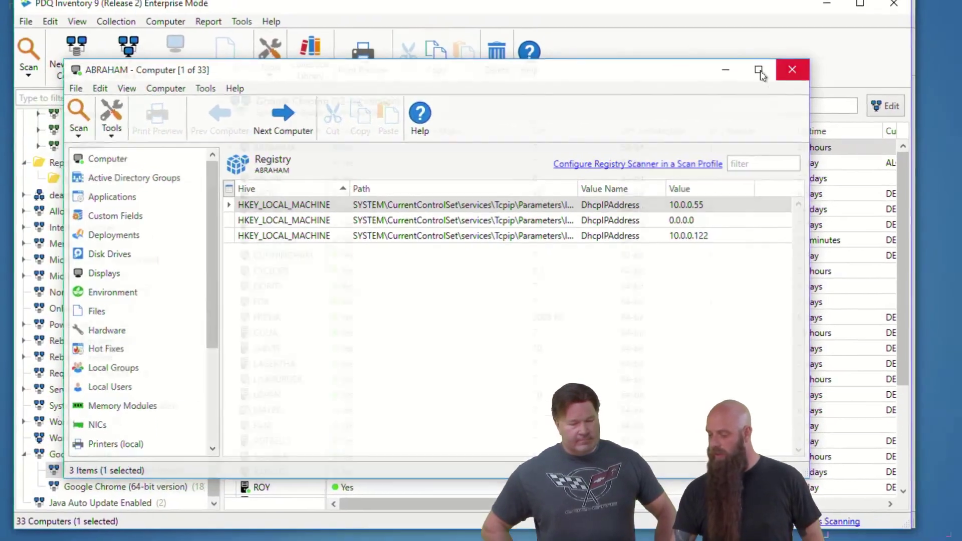
left_click(792, 70)
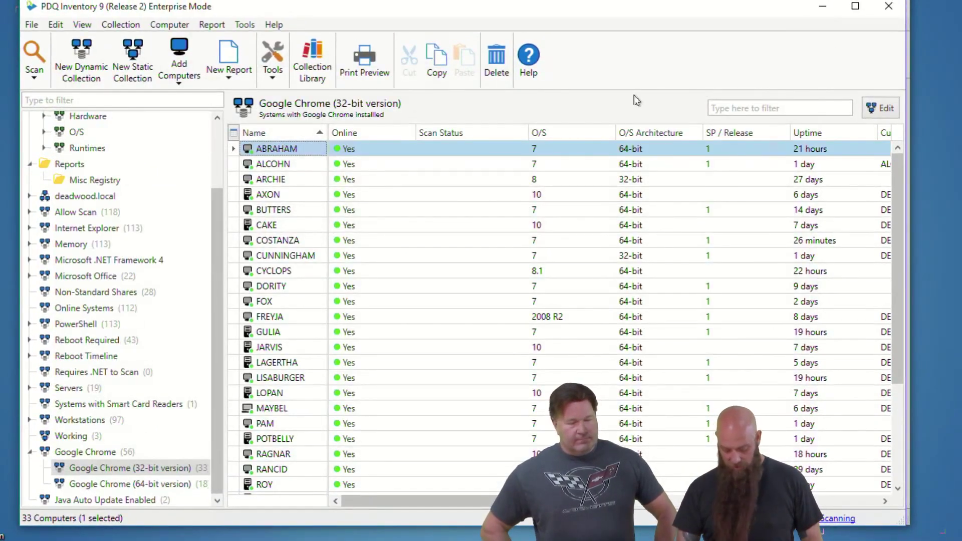
key("ctrl+comma")
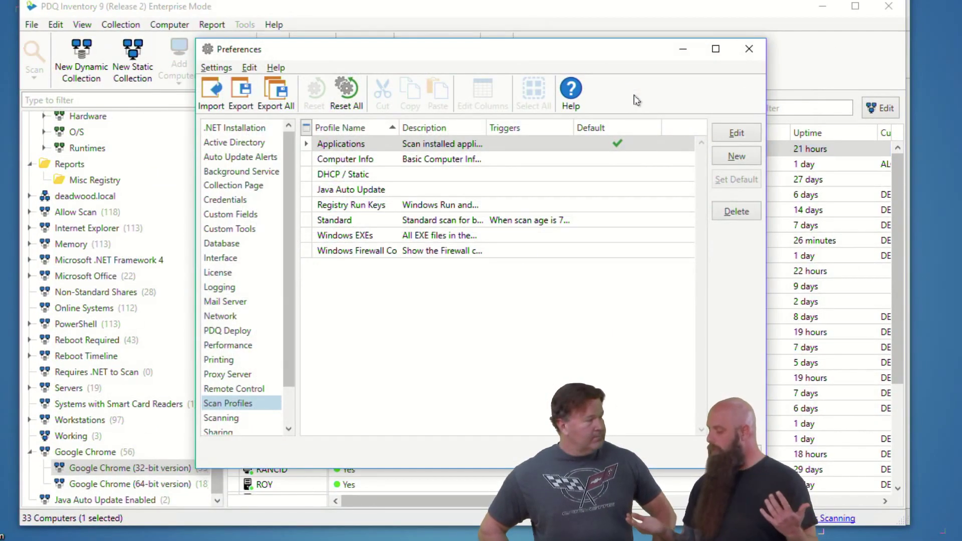
Step: Paste the copied Registry scanner into the Applications scan profile and confirm its Chrome ClientState ap include patterns
double_click(357, 144)
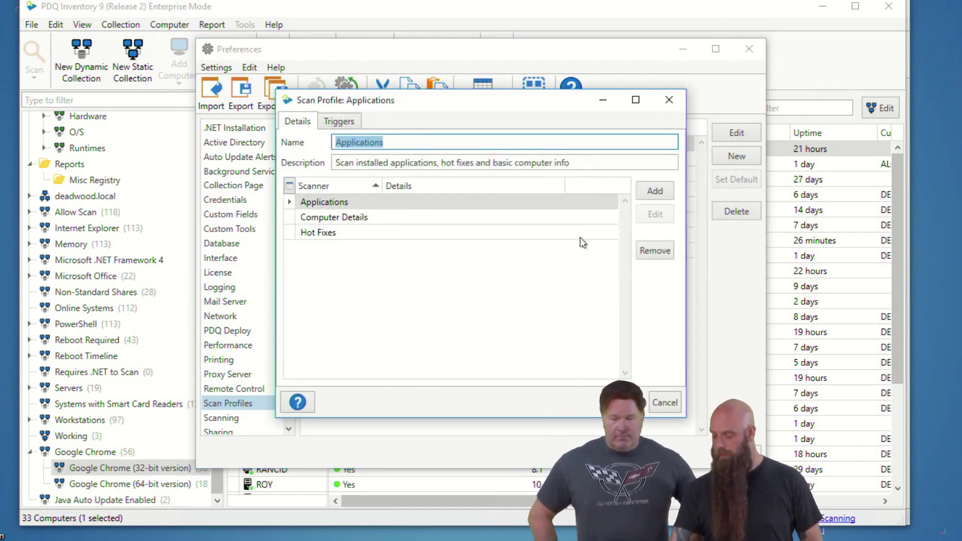
left_click(432, 275)
key("ctrl+v")
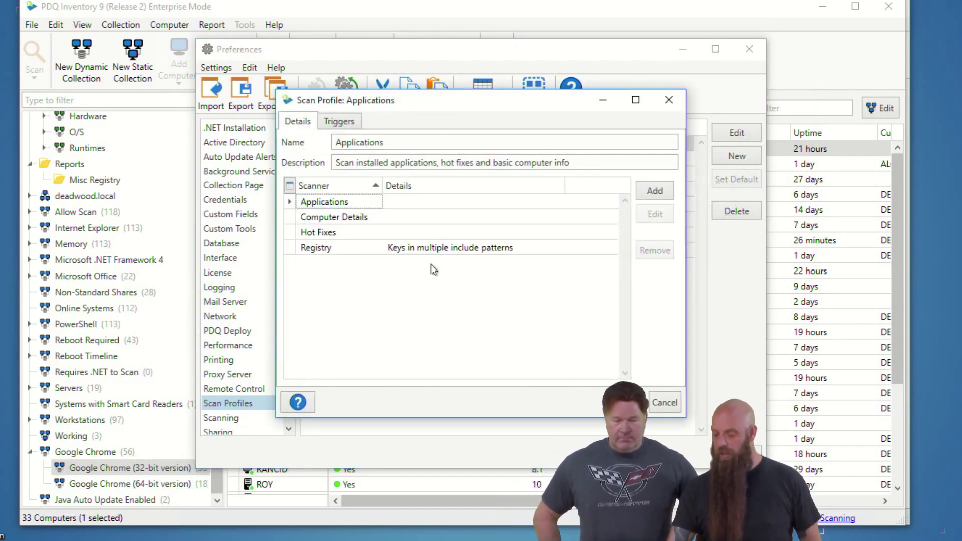
double_click(439, 251)
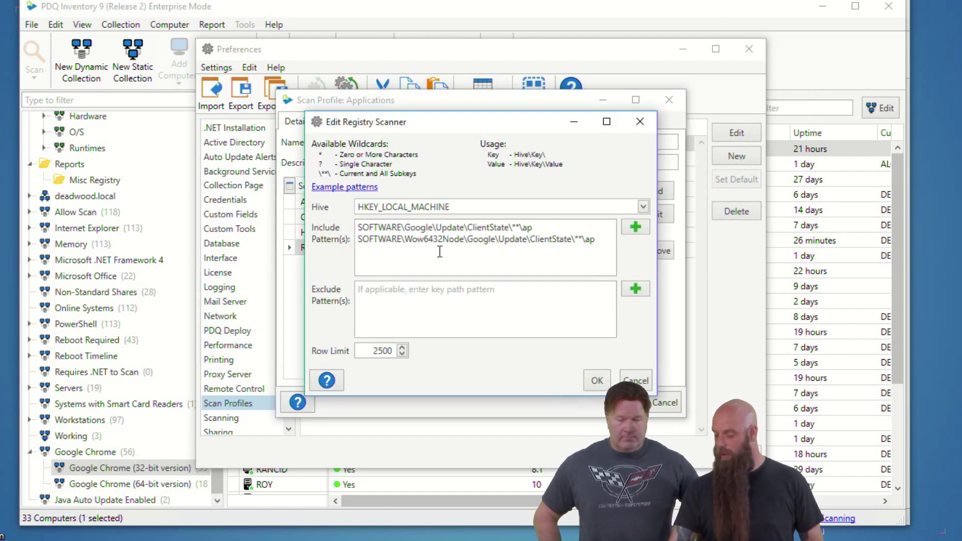
left_click(636, 381)
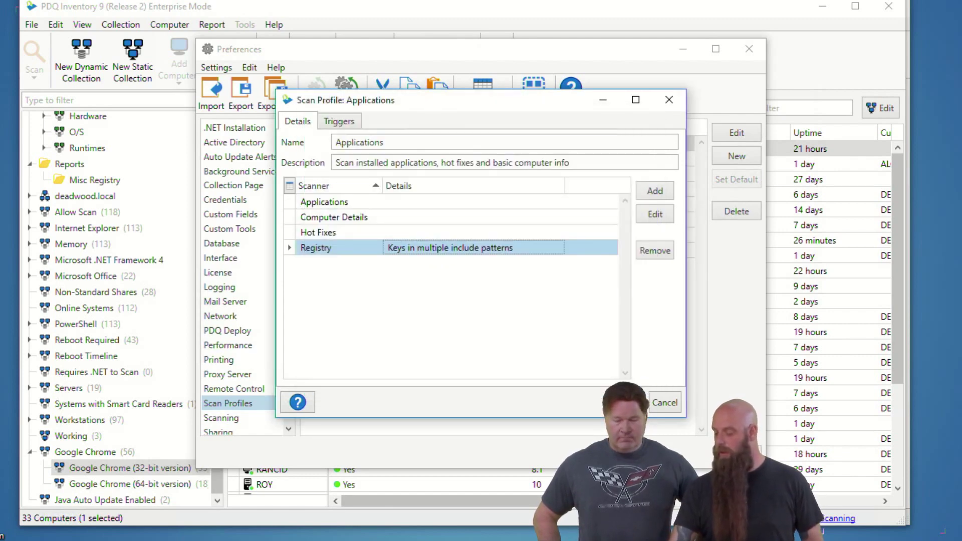
Step: Save the Applications profile, close Preferences, and open ABRAHAM's details to view its registry
key("Return")
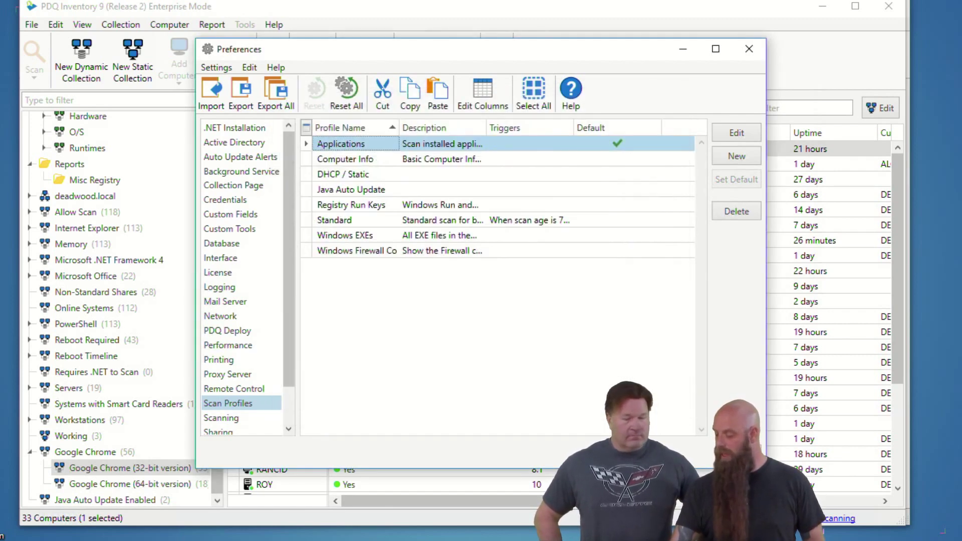
key("Escape")
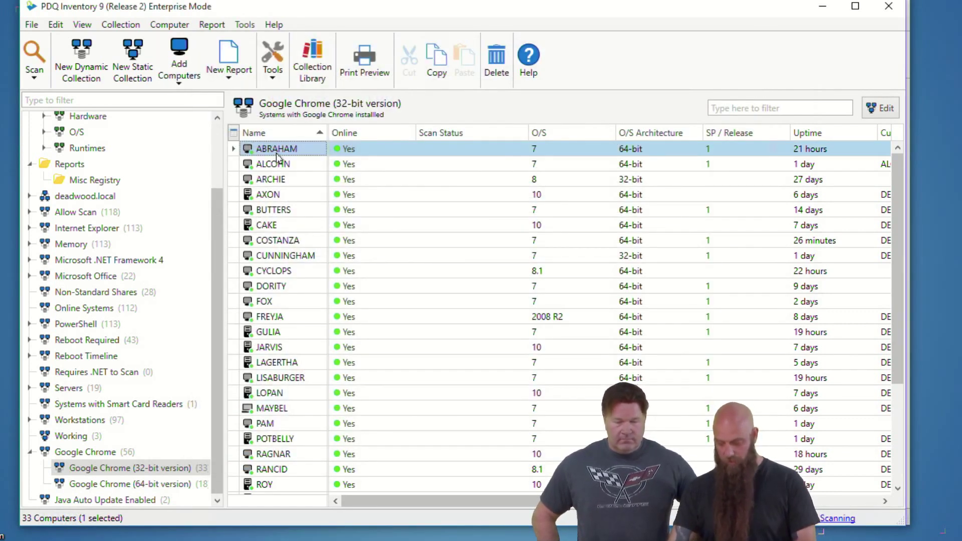
double_click(275, 149)
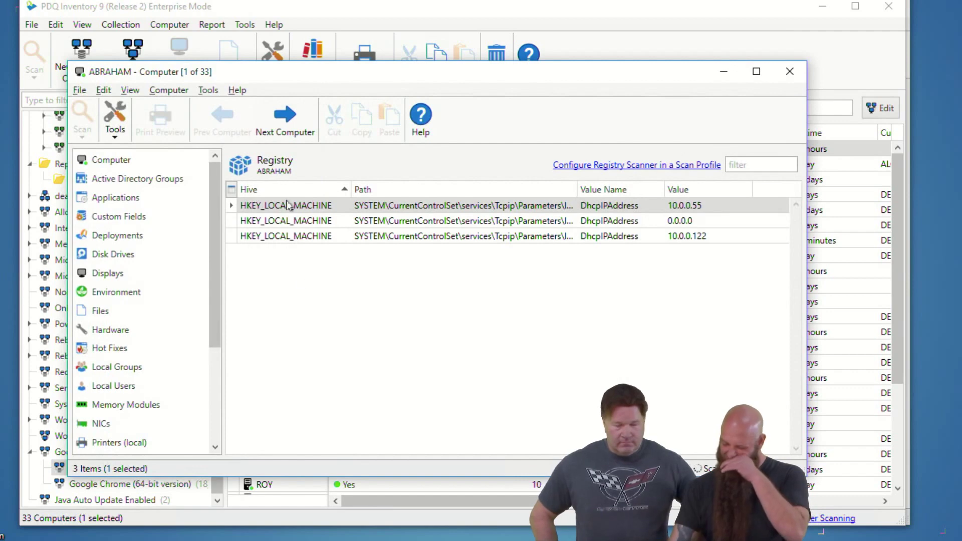
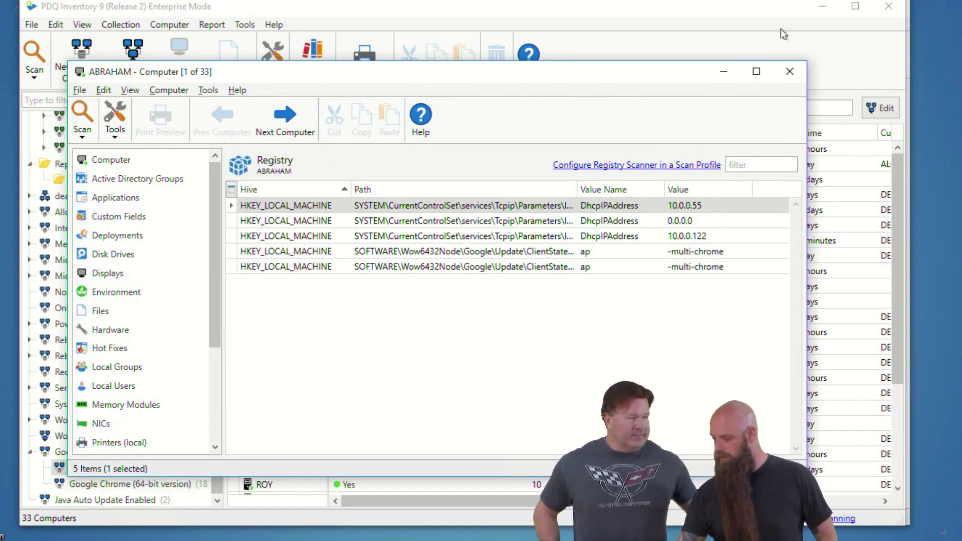
Step: Close ABRAHAM's registry details window
left_click(789, 72)
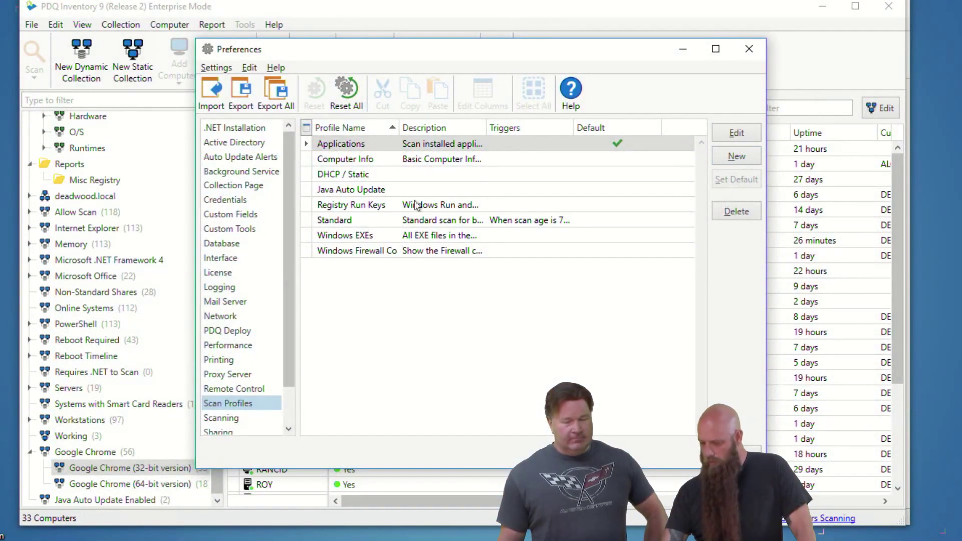
Step: Inspect the Java Auto Update profile's Registry scanner hive list, keep HKEY_LOCAL_MACHINE, and cancel out unchanged
double_click(353, 193)
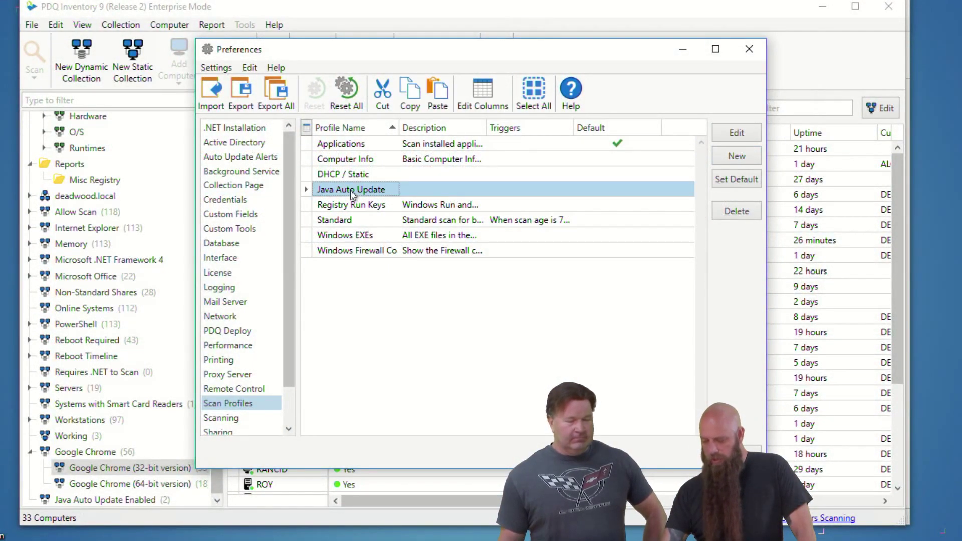
left_click(655, 191)
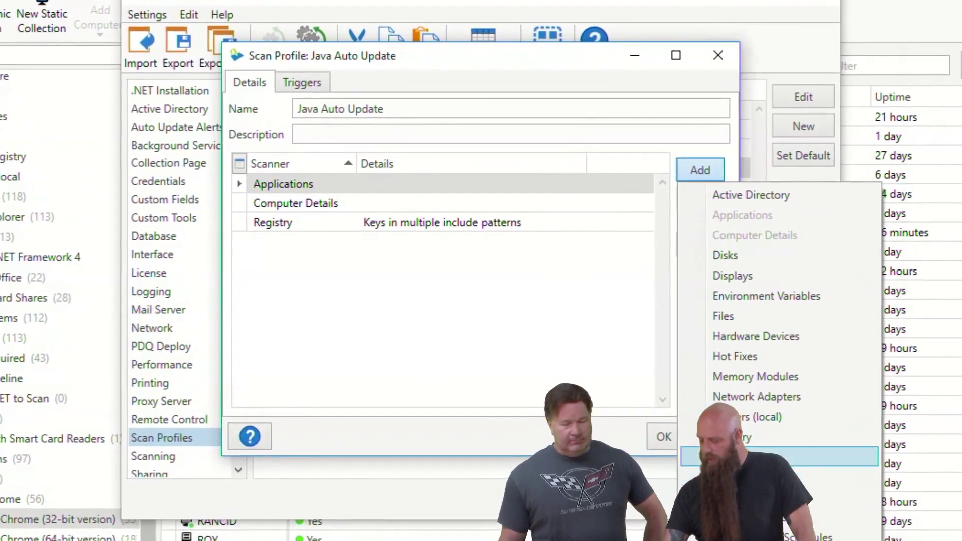
left_click(805, 435)
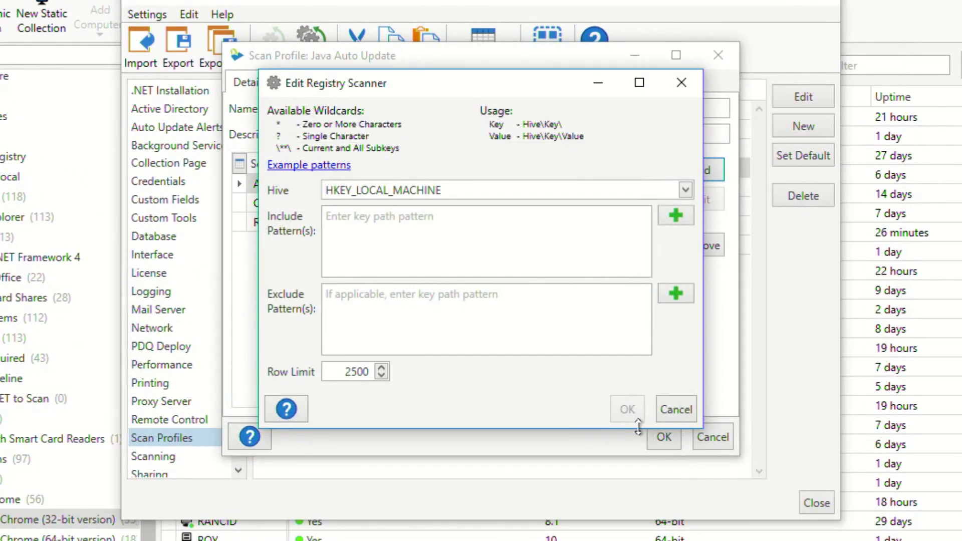
left_click(687, 191)
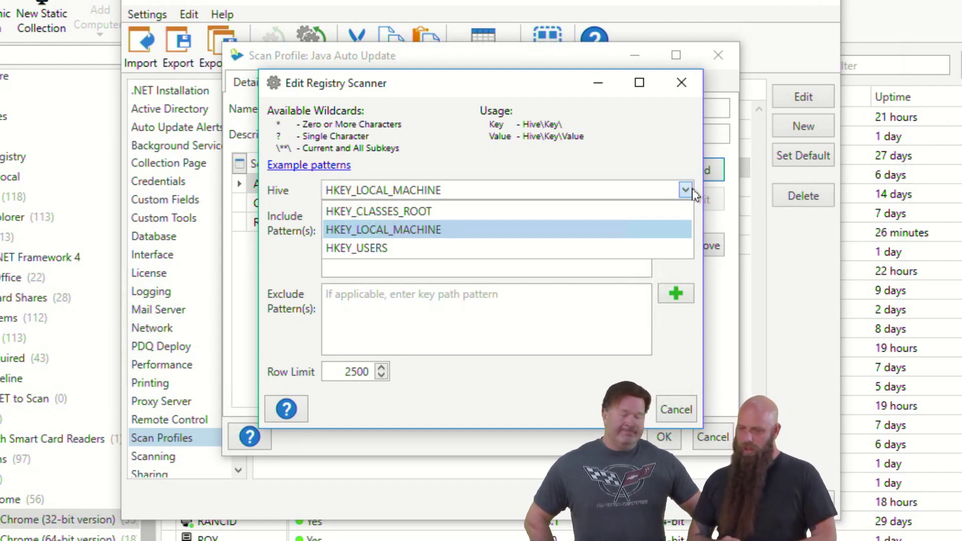
left_click(682, 411)
left_click(681, 410)
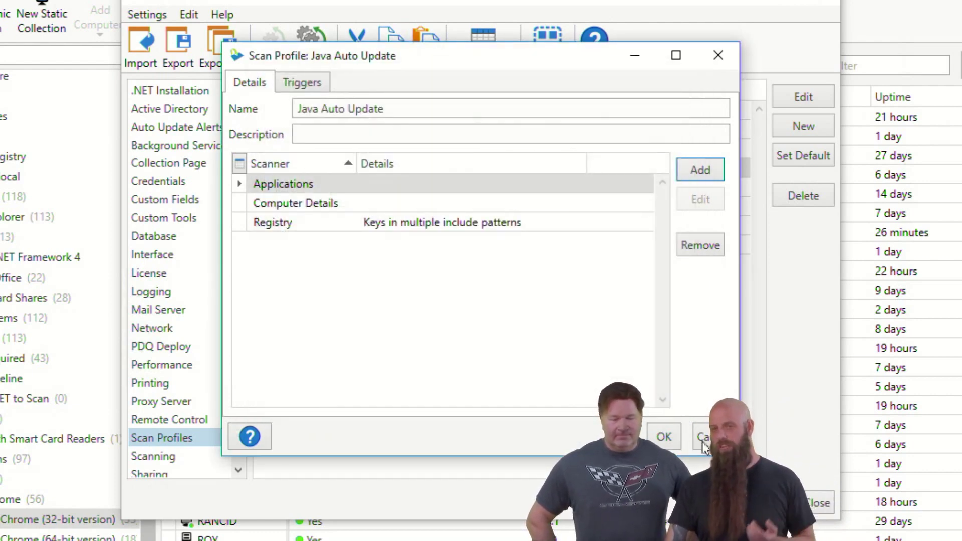
left_click(704, 438)
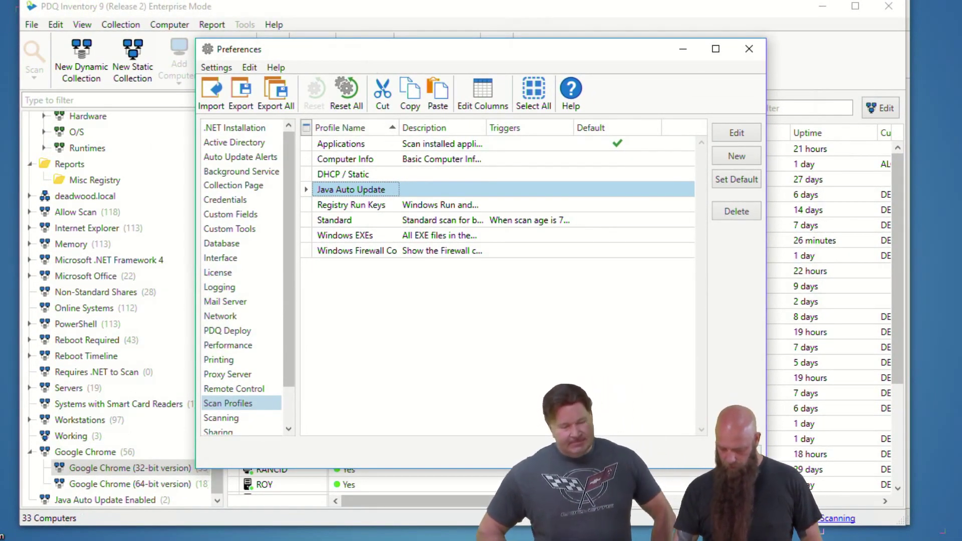
key("super")
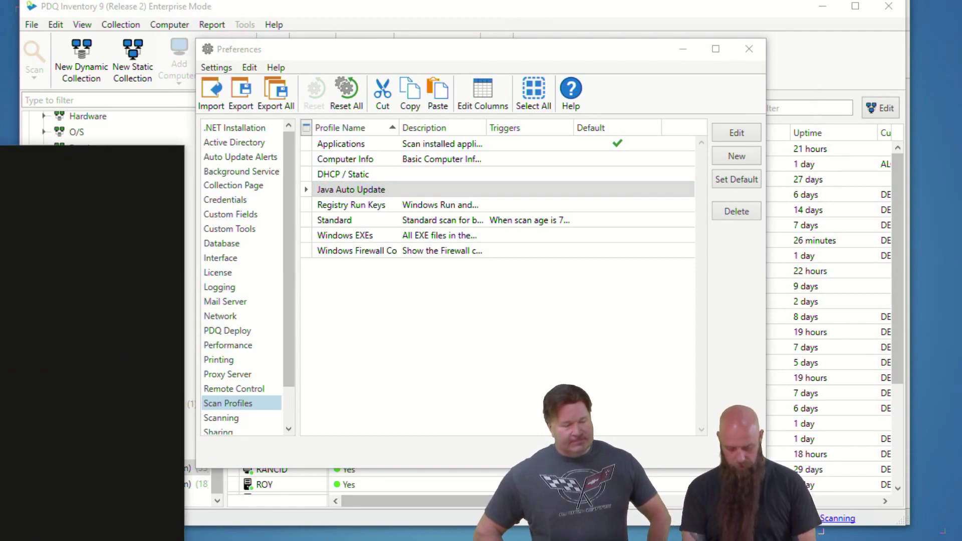
Step: Launch regedit and collapse Wow6432Node and HKEY_LOCAL_MACHINE to tidy the tree
type("regedit")
key("Return")
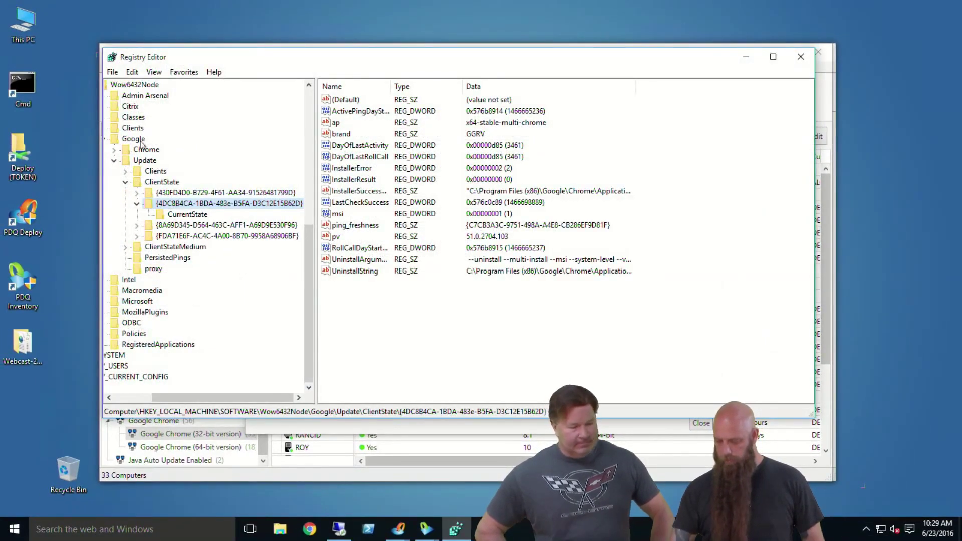
left_click(138, 397)
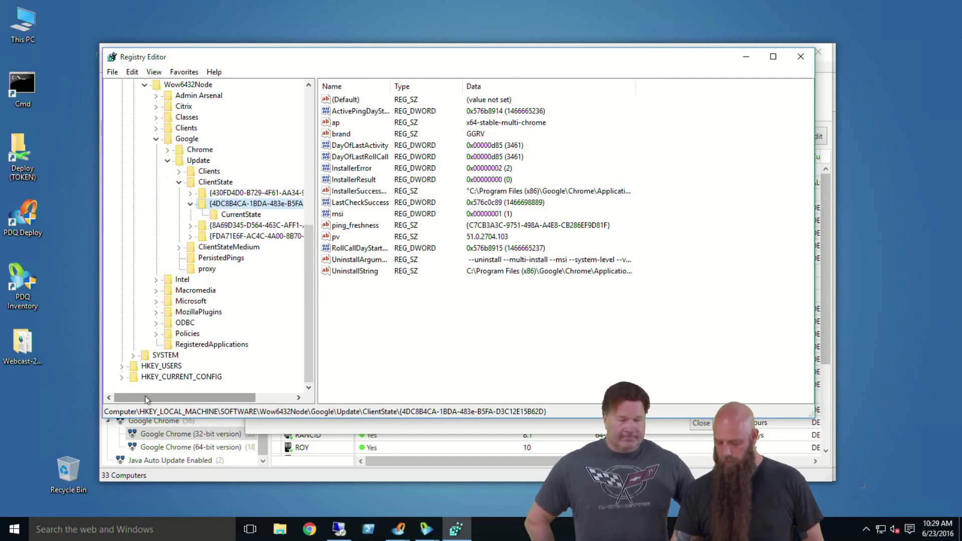
left_click(146, 86)
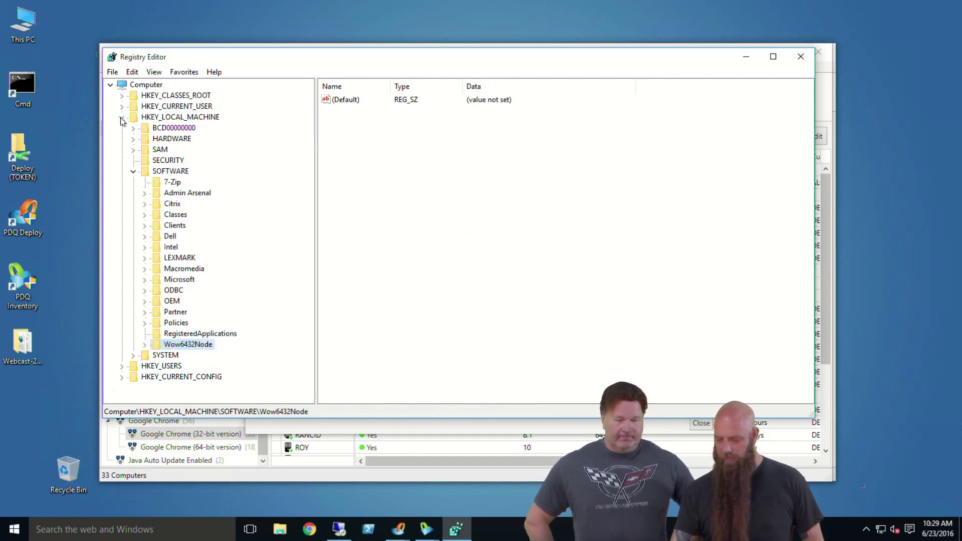
left_click(121, 118)
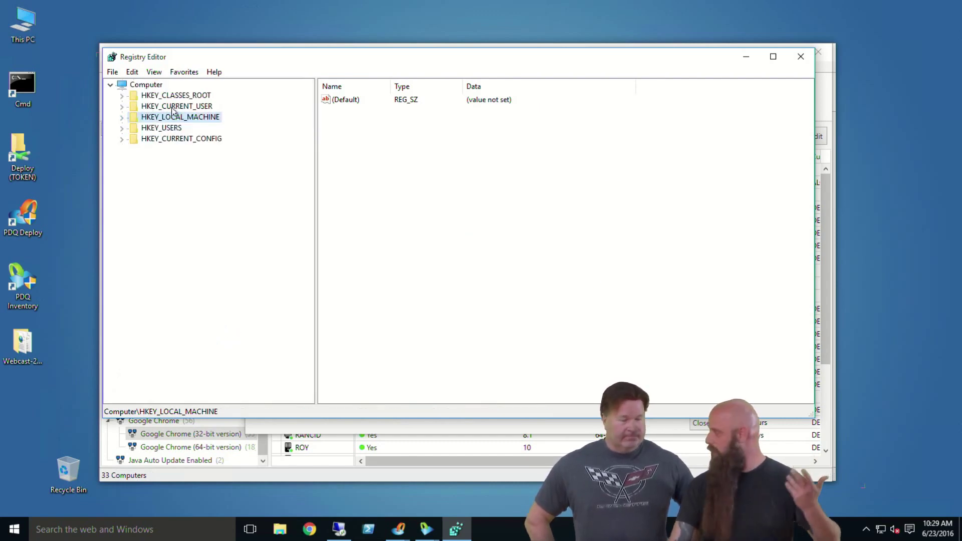
Step: Expand HKEY_USERS and browse the first S-1-5-21 user key
left_click(121, 129)
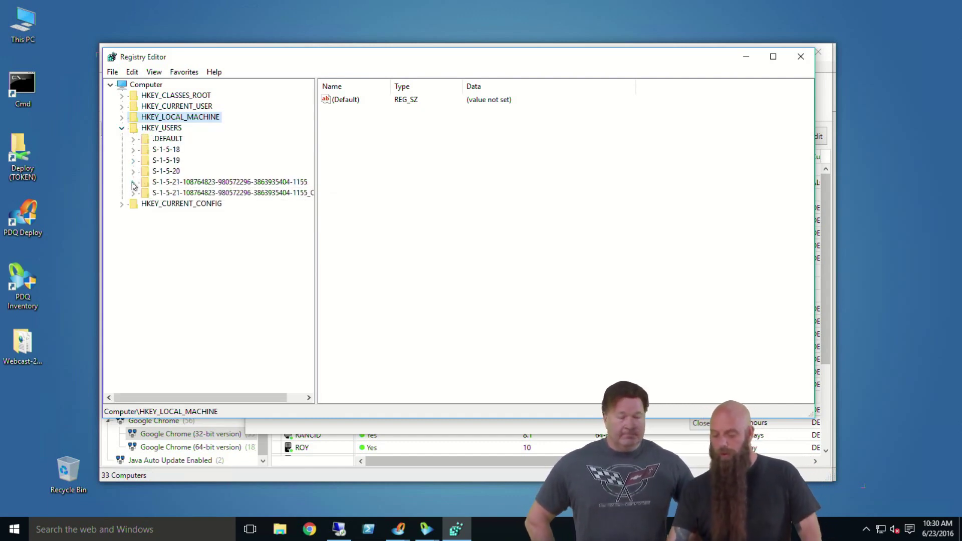
left_click(133, 183)
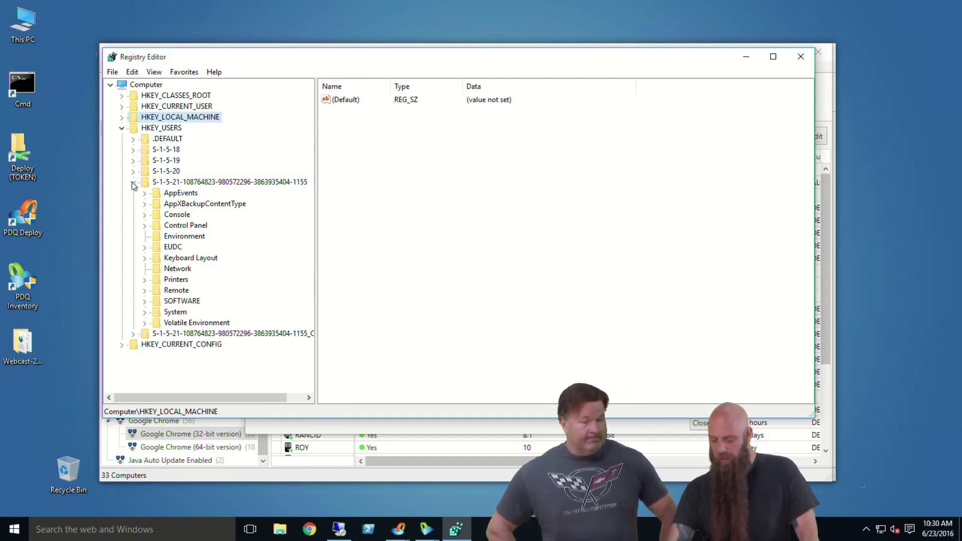
left_click(133, 182)
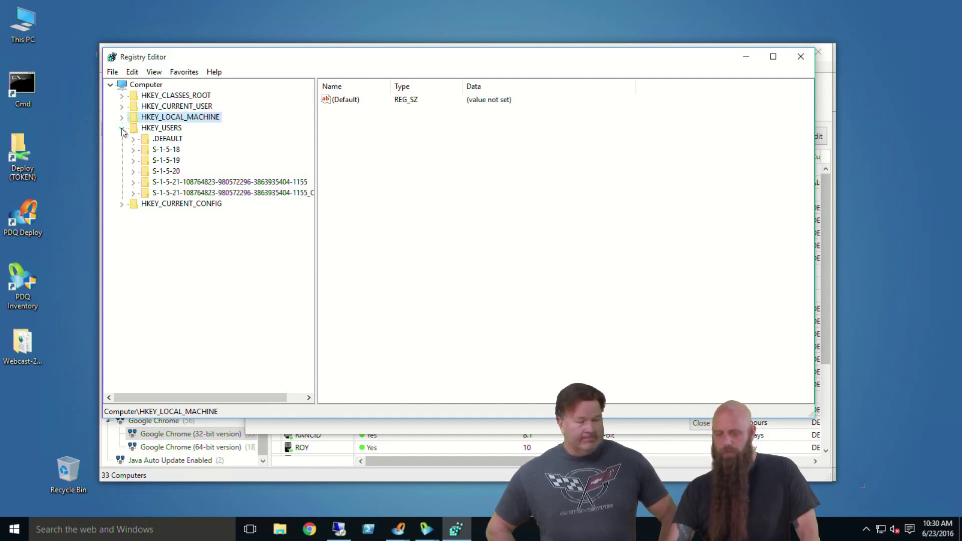
left_click(121, 128)
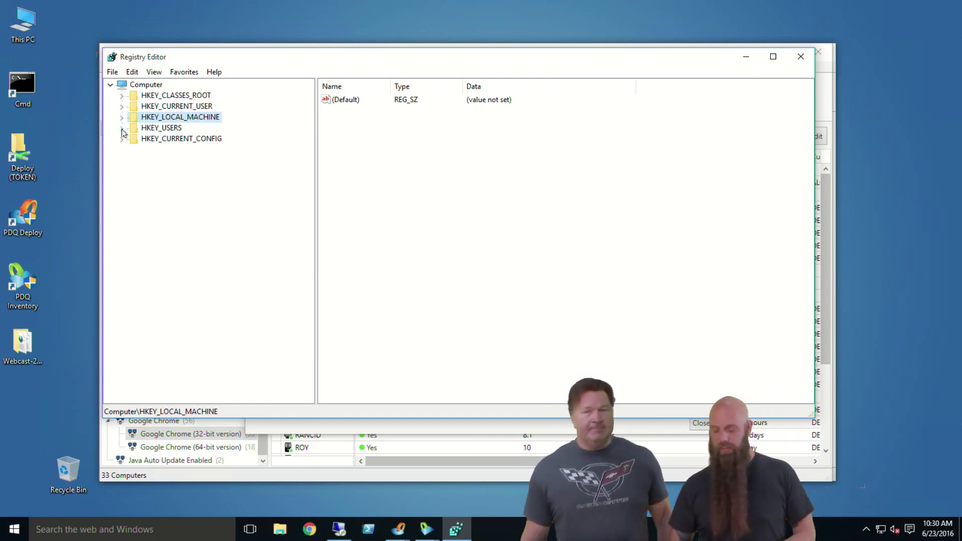
left_click(121, 128)
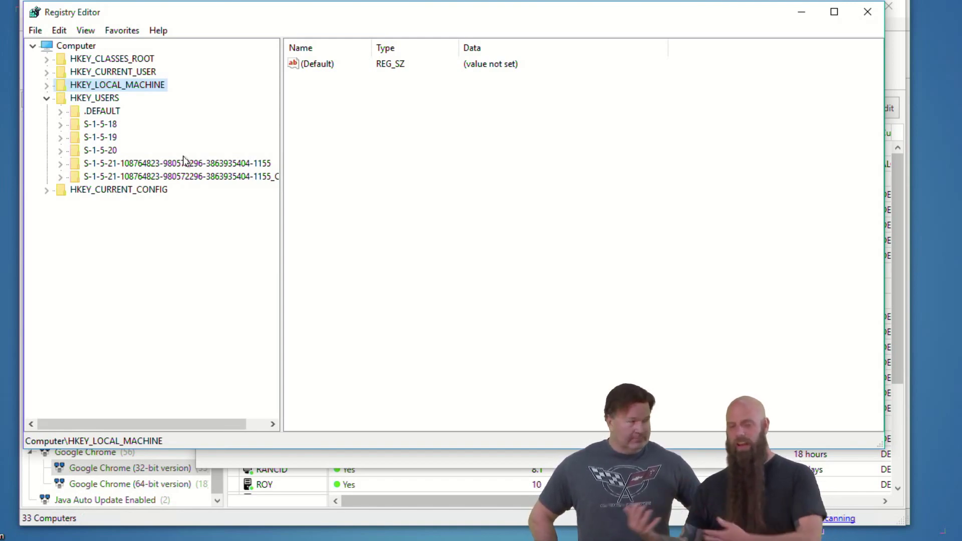
Step: Browse the user's Classes key file extensions, collapse it, and close Registry Editor
left_click(60, 177)
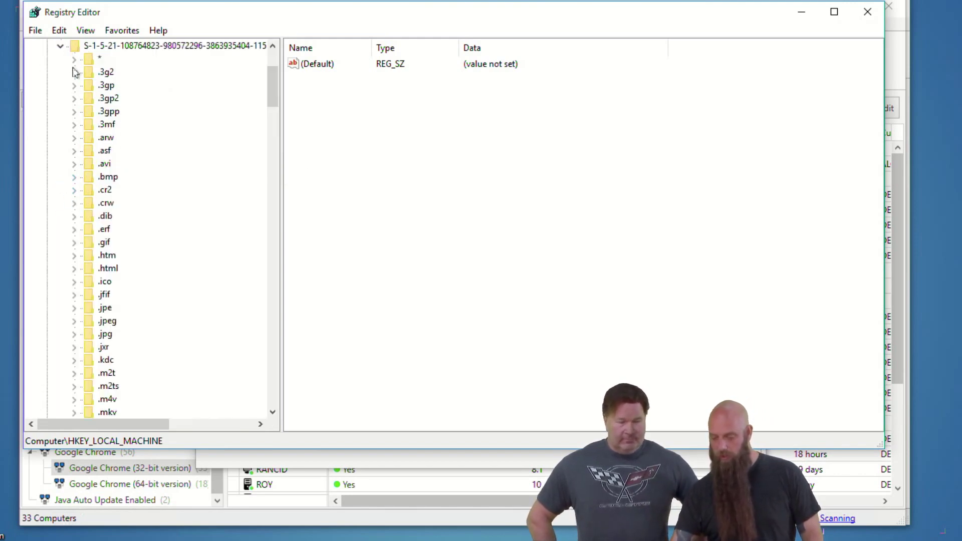
scroll(101, 167, "down", 4)
scroll(103, 167, "down", 1)
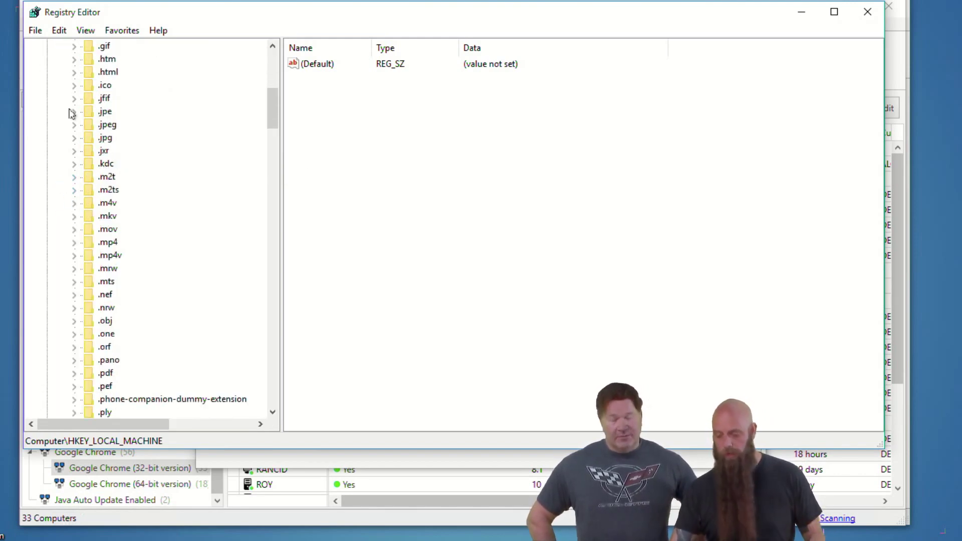
scroll(102, 89, "up", 7)
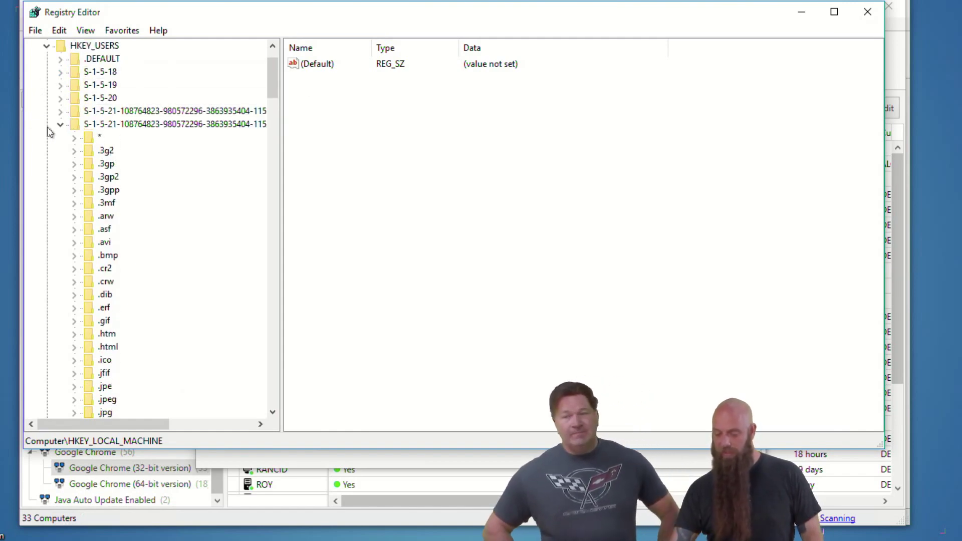
left_click(60, 124)
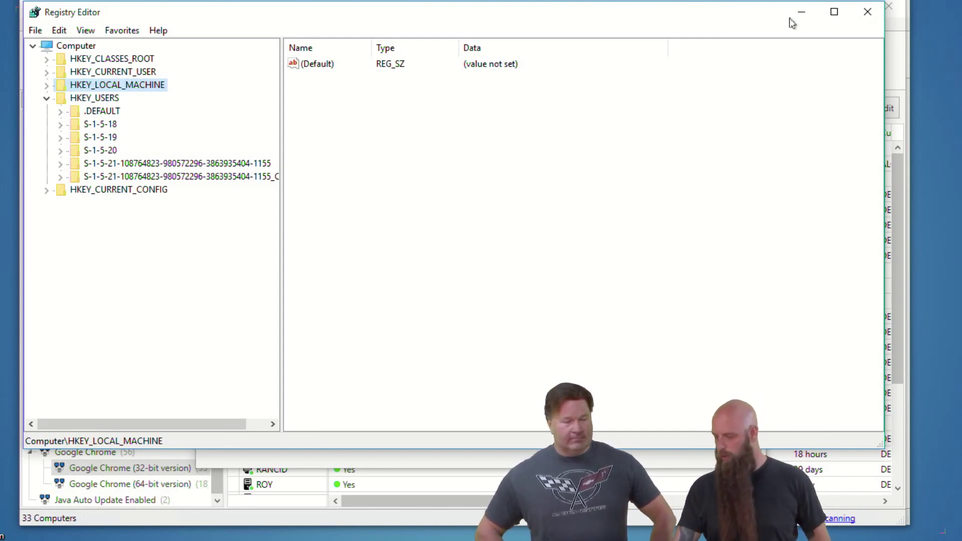
left_click(867, 11)
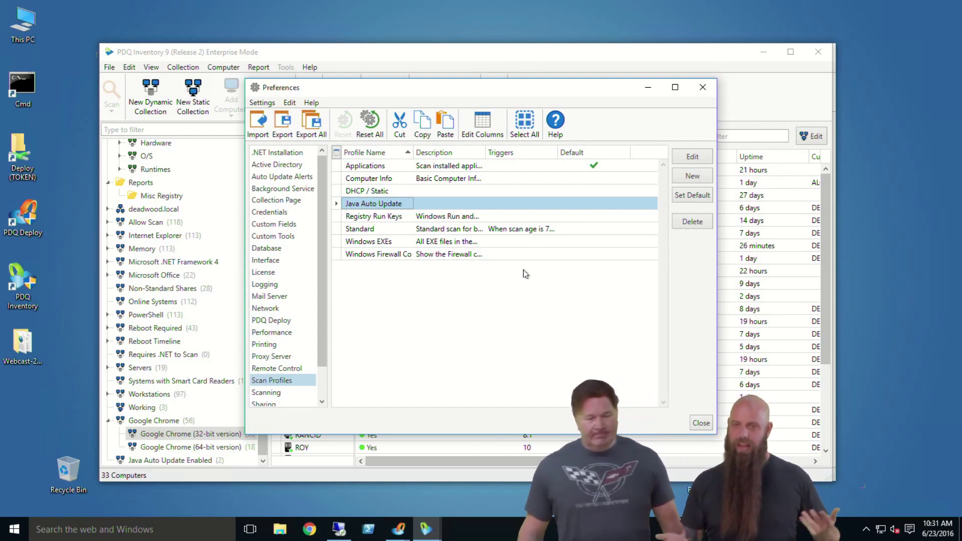
Step: Inspect DHCP / Static's Registry include pattern Tcpip\Parameters\**\*IPAddress, cancel unchanged, and close Preferences
double_click(372, 191)
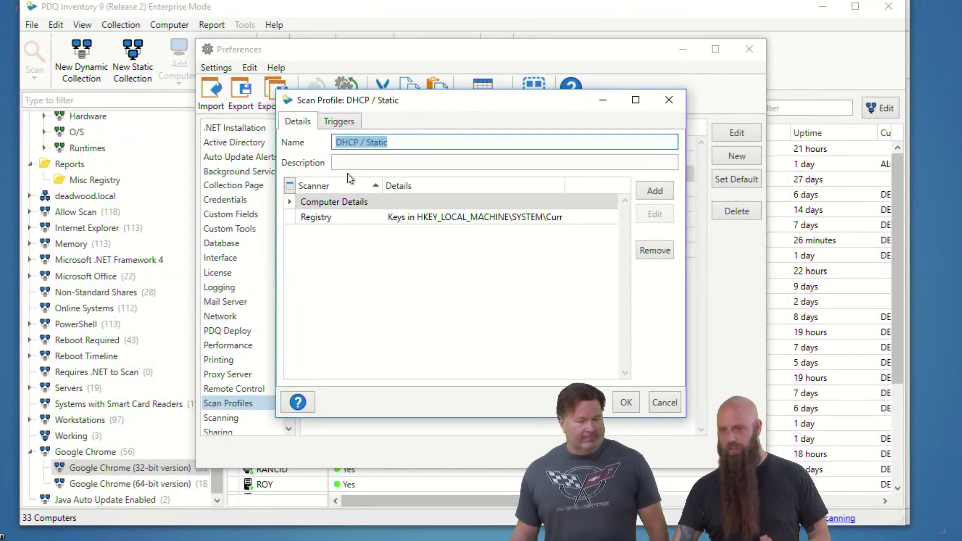
double_click(433, 221)
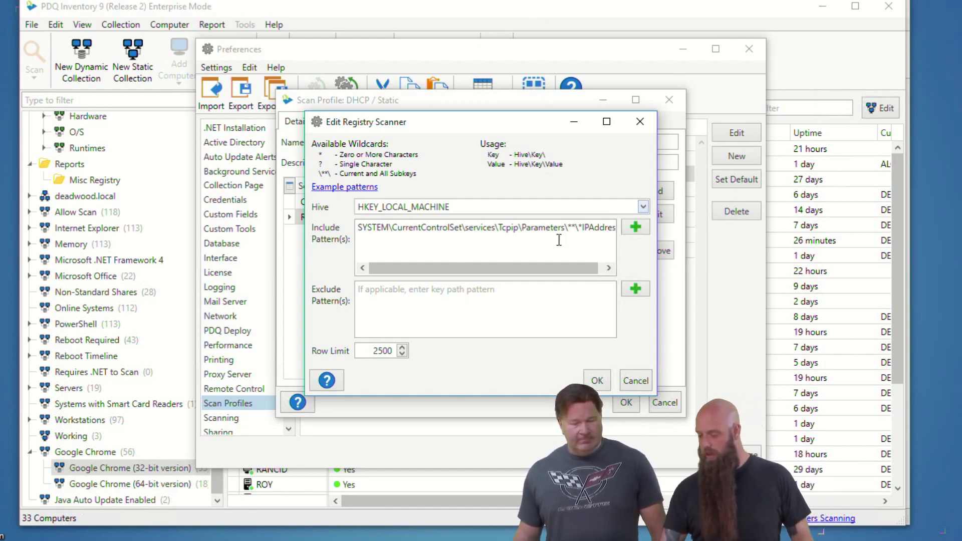
left_click_drag(571, 268, 578, 268)
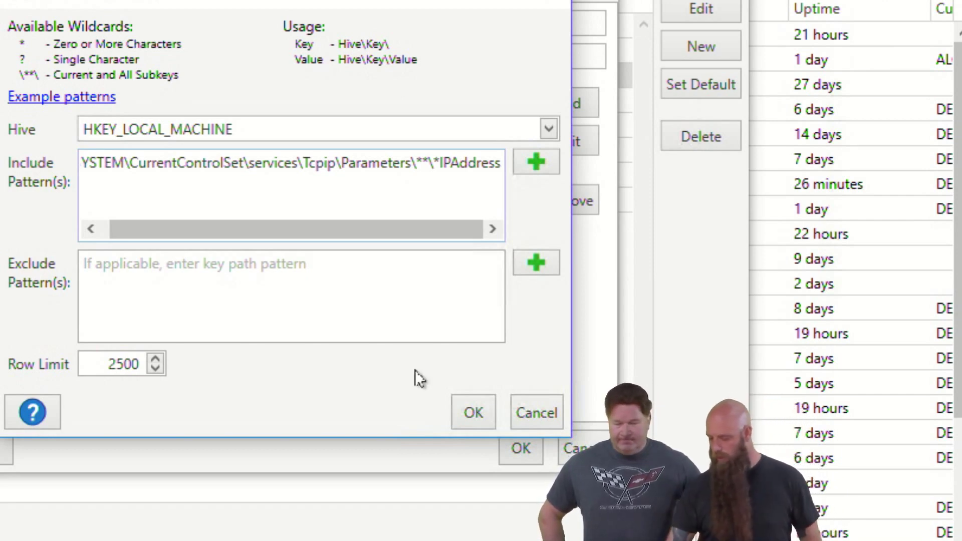
left_click(527, 407)
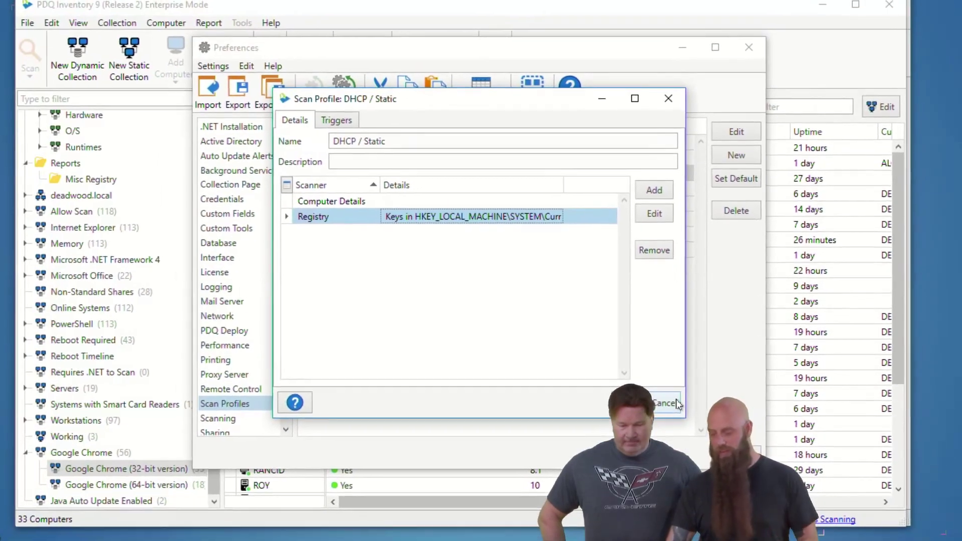
left_click(575, 446)
left_click(453, 272)
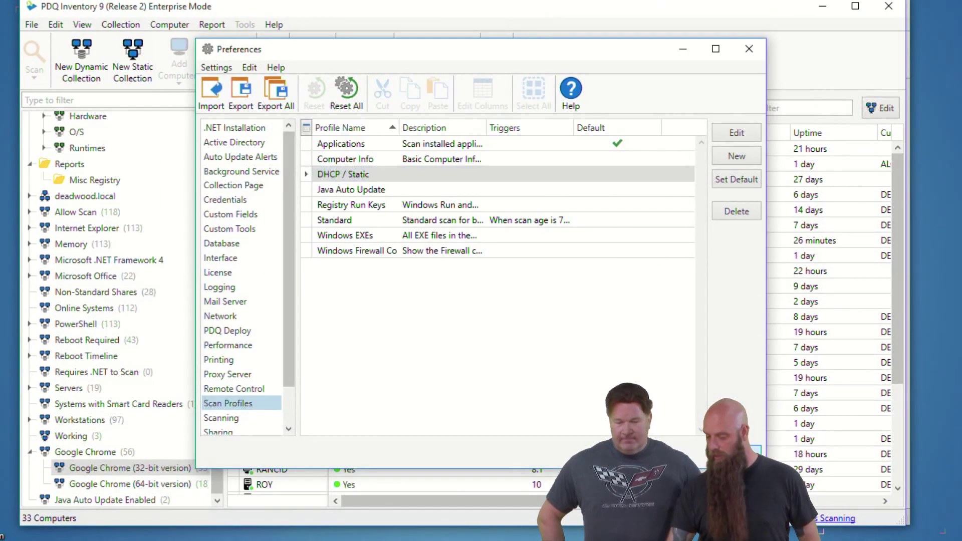
key("Escape")
Step: Scan the All Computers collection of 118 machines with the DHCP / Static profile
scroll(110, 181, "up", 2)
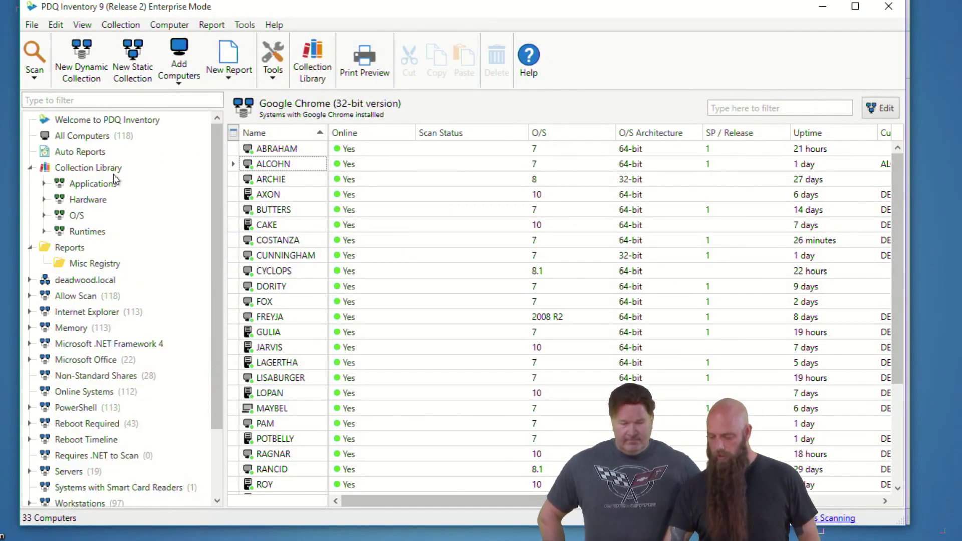
left_click(58, 136)
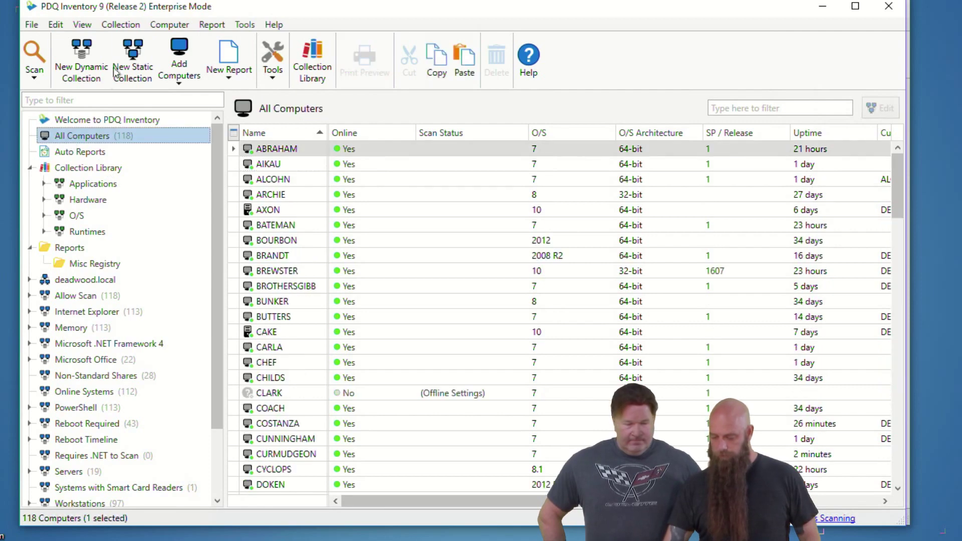
left_click(133, 28)
mouse_move(135, 79)
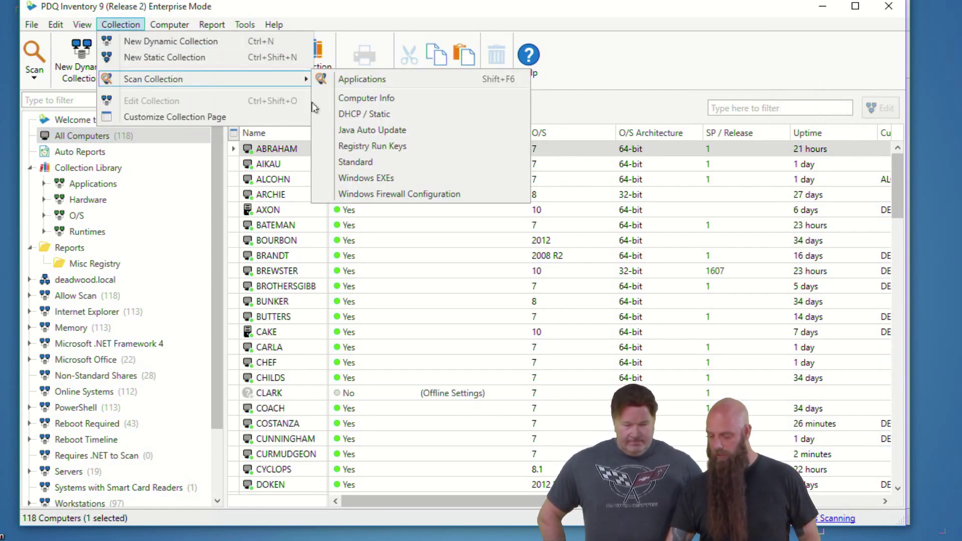
left_click(384, 119)
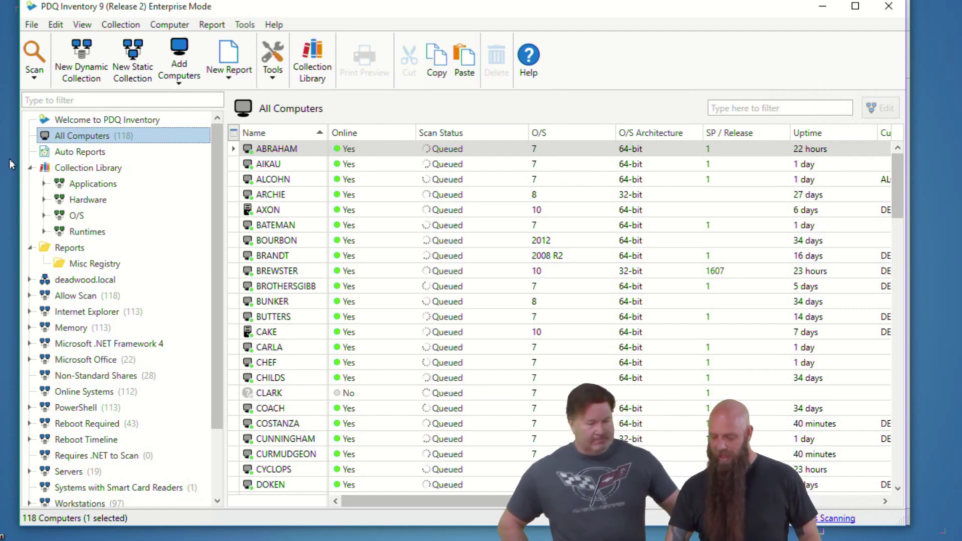
Step: Collapse the Collection Library and Reports groups in the tree
left_click(30, 167)
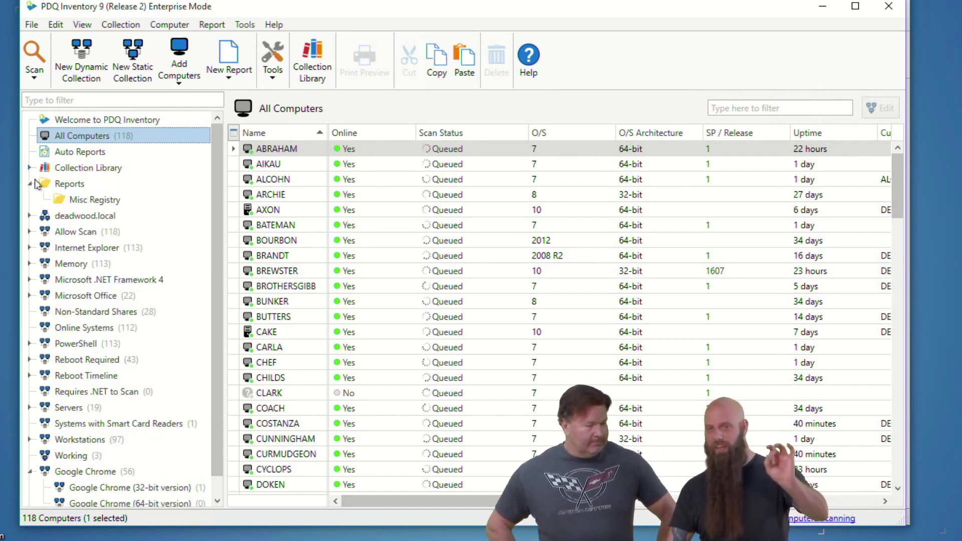
left_click(30, 185)
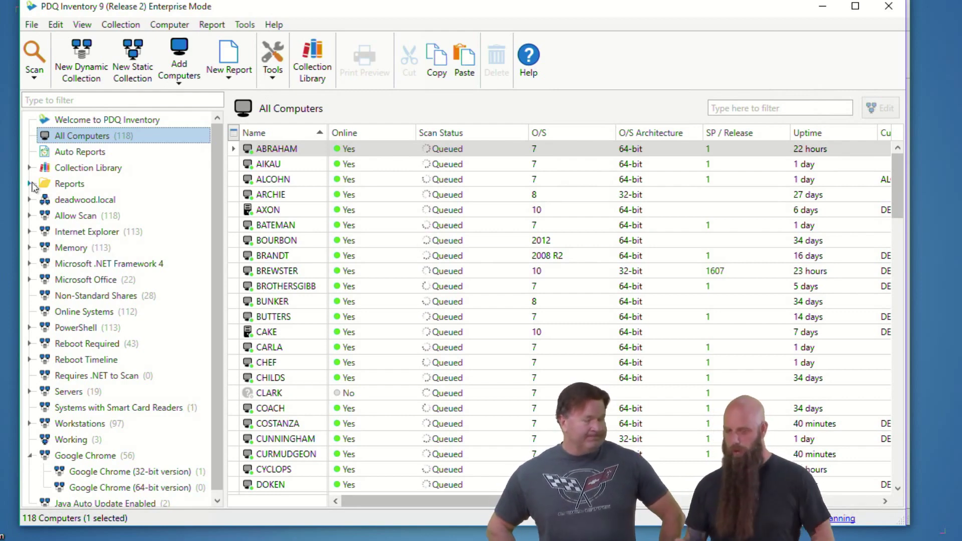
scroll(115, 416, "down", 1)
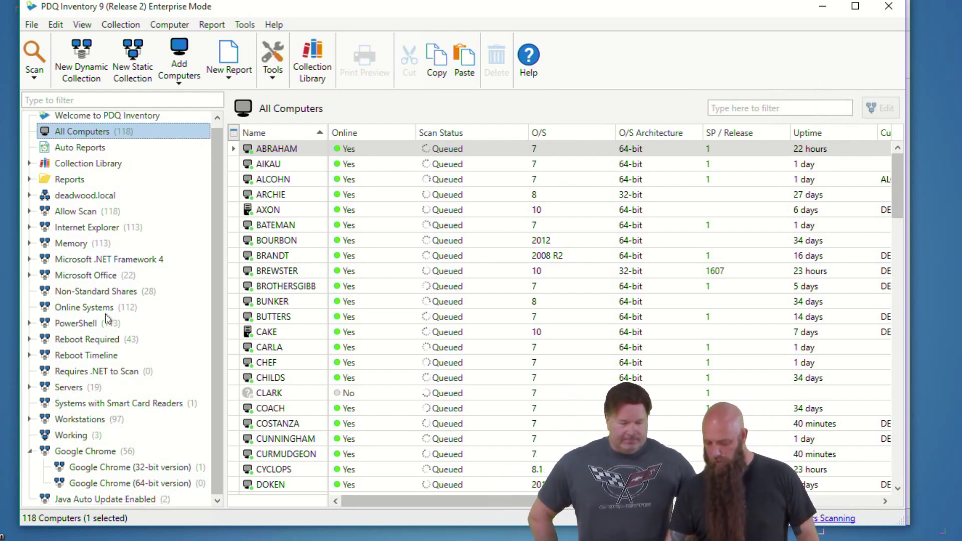
Step: Open the definition of the Misc Registry DHCP / Static IP Address report
left_click(29, 179)
left_click(64, 198)
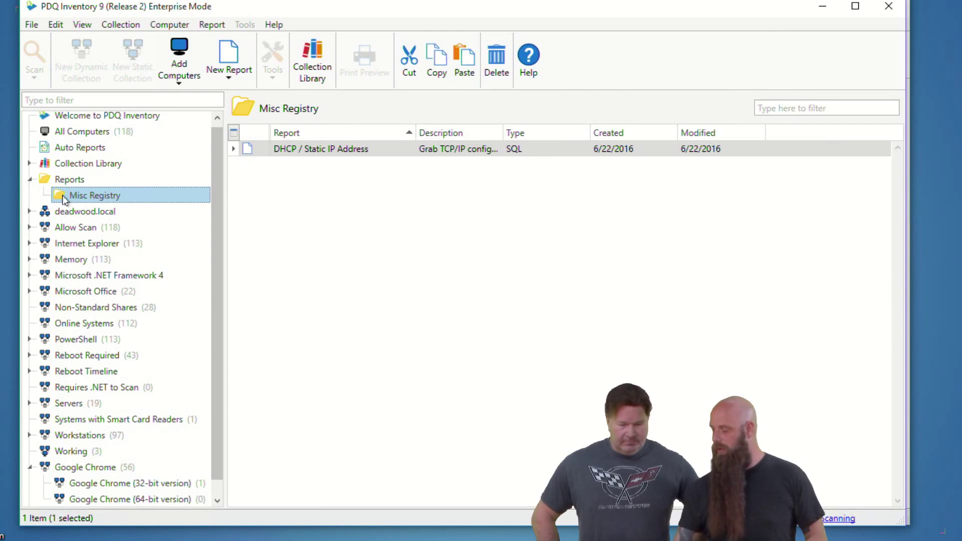
right_click(287, 152)
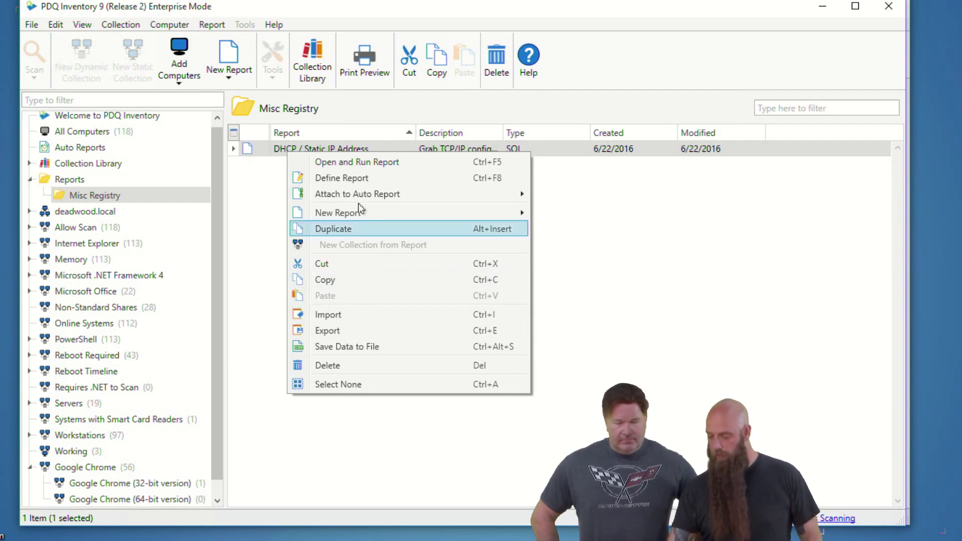
left_click(356, 179)
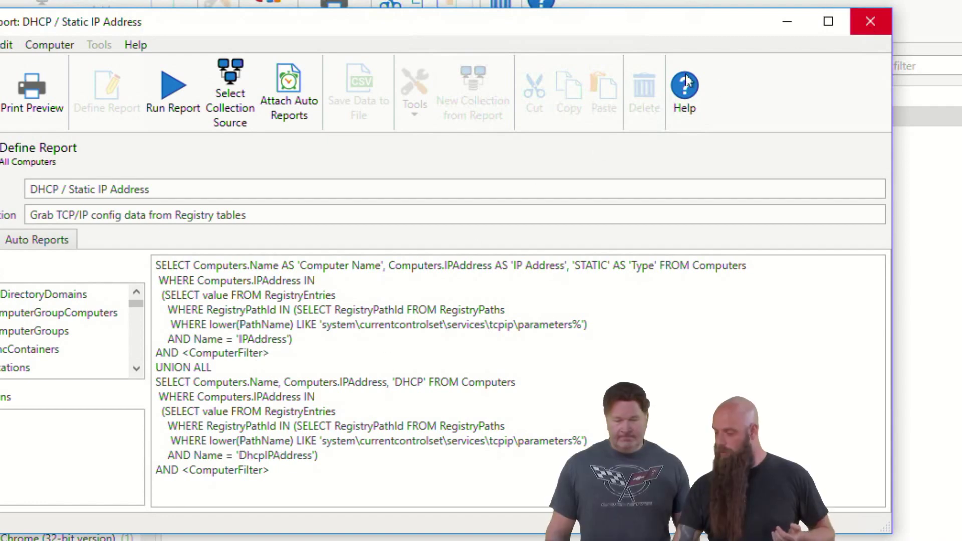
Step: Run the report, scroll through the 113 computers' STATIC/DHCP addresses, and close the results
left_click(173, 96)
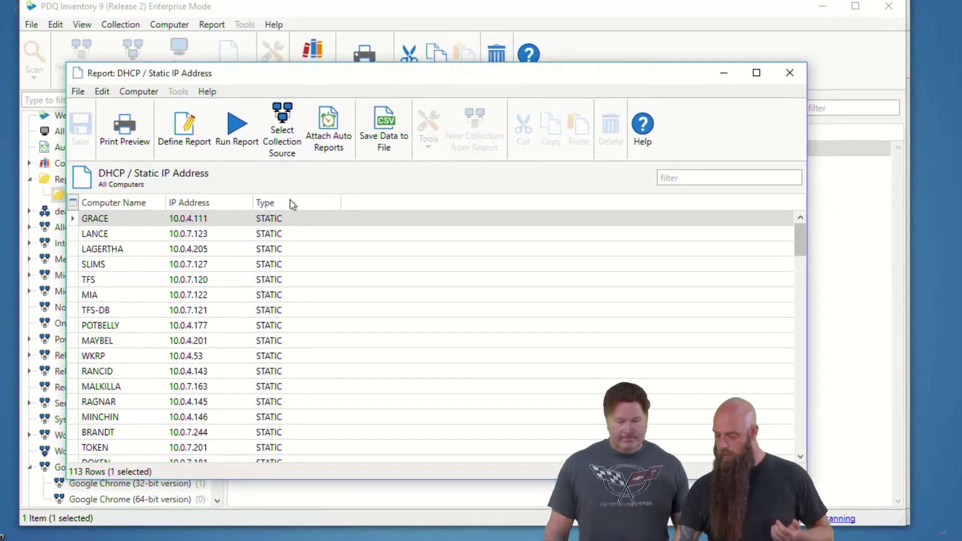
left_click_drag(800, 243, 799, 288)
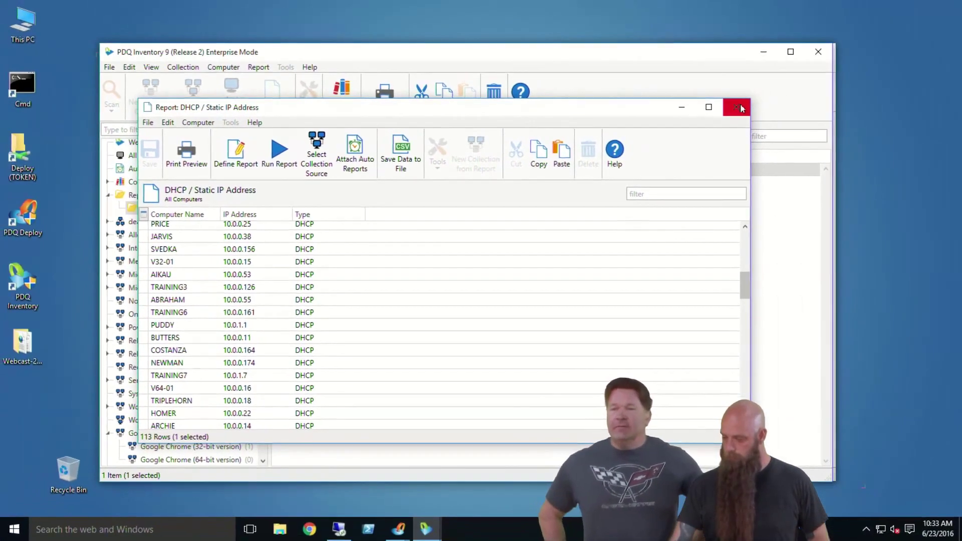
left_click(791, 74)
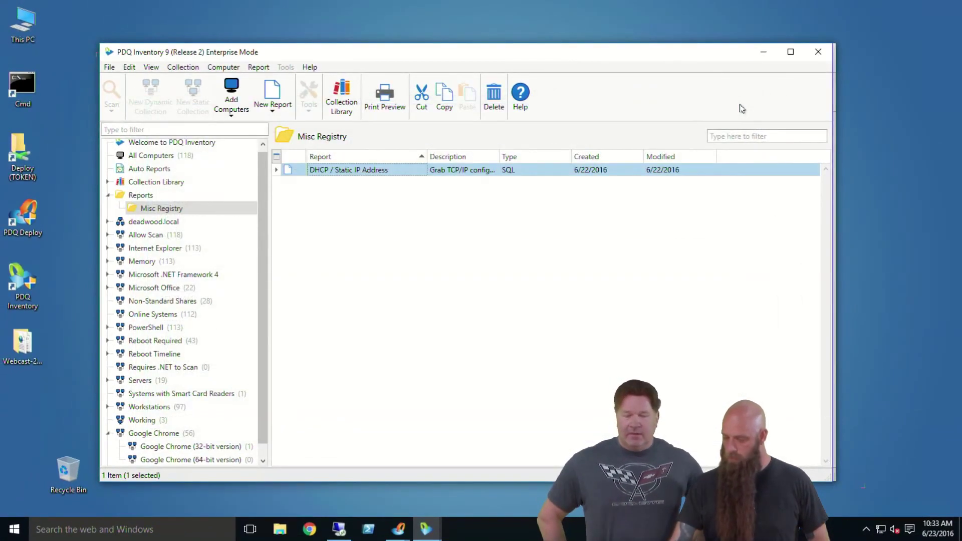